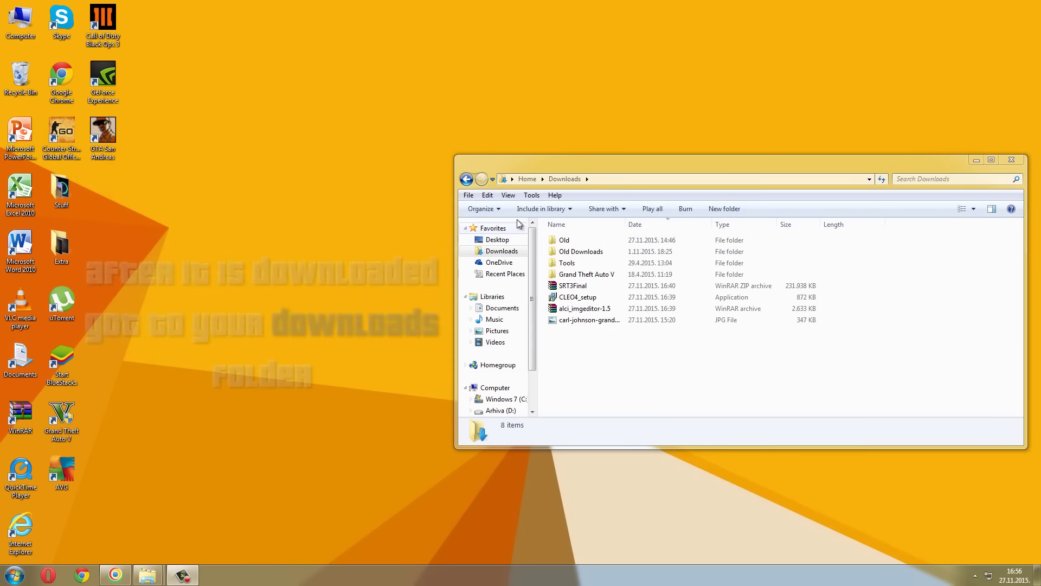
- Open the SRT3Final archive in Downloads, launch SRT3_Final_Installation.exe from it, and close the archive window
{"action": "left_click_drag", "start_coordinate": [580, 161], "coordinate": [648, 152]}
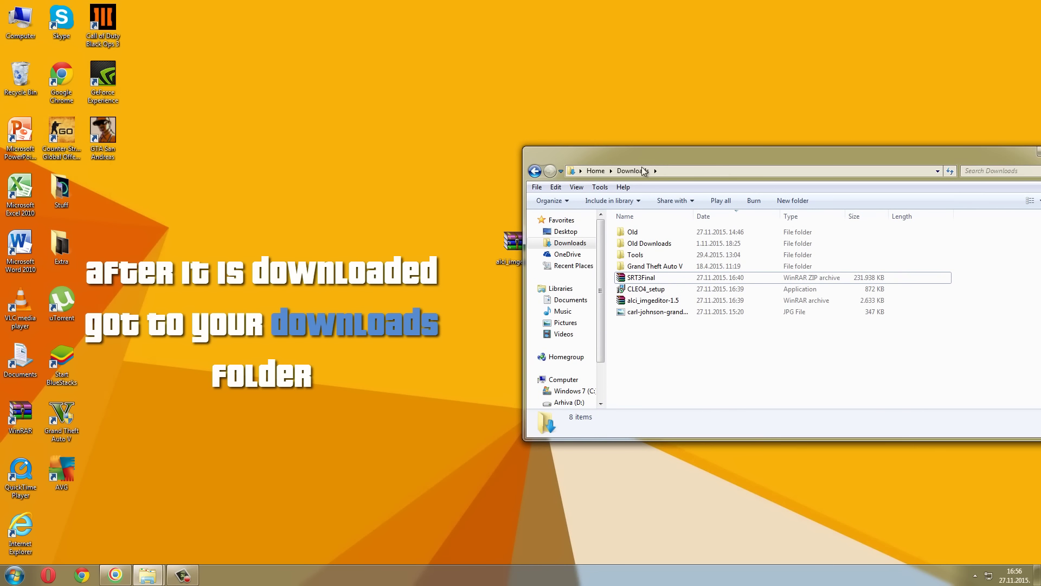
{"action": "double_click", "coordinate": [642, 277]}
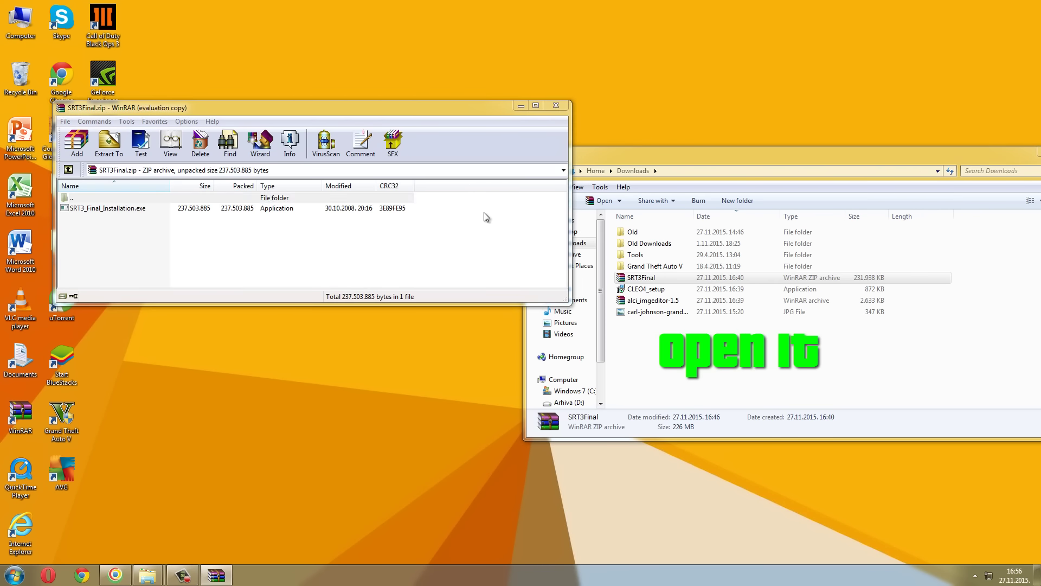
{"action": "left_click", "coordinate": [368, 213]}
{"action": "left_click_drag", "start_coordinate": [382, 112], "coordinate": [482, 123]}
{"action": "double_click", "coordinate": [217, 216]}
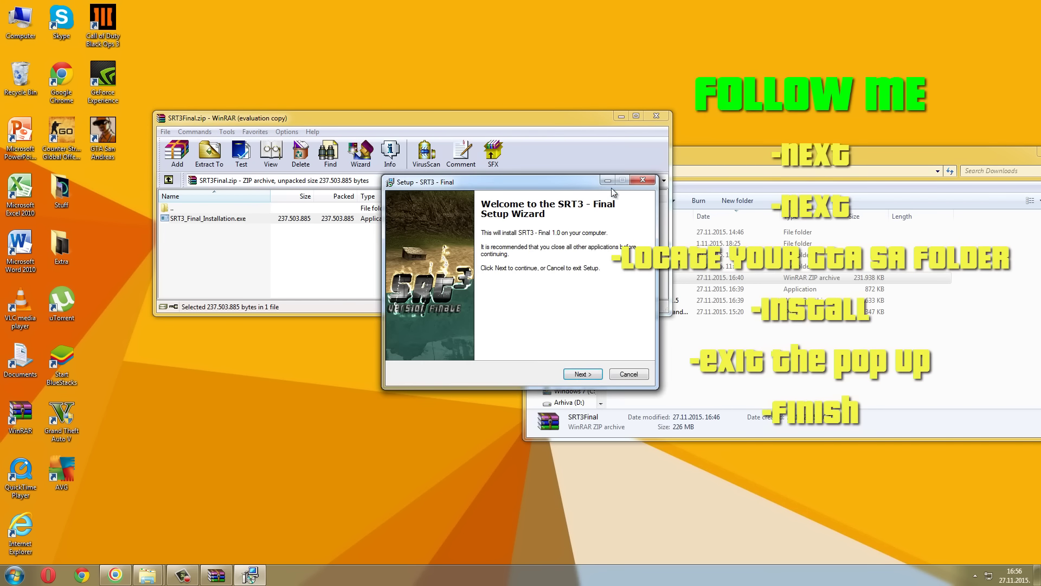
{"action": "left_click", "coordinate": [656, 117]}
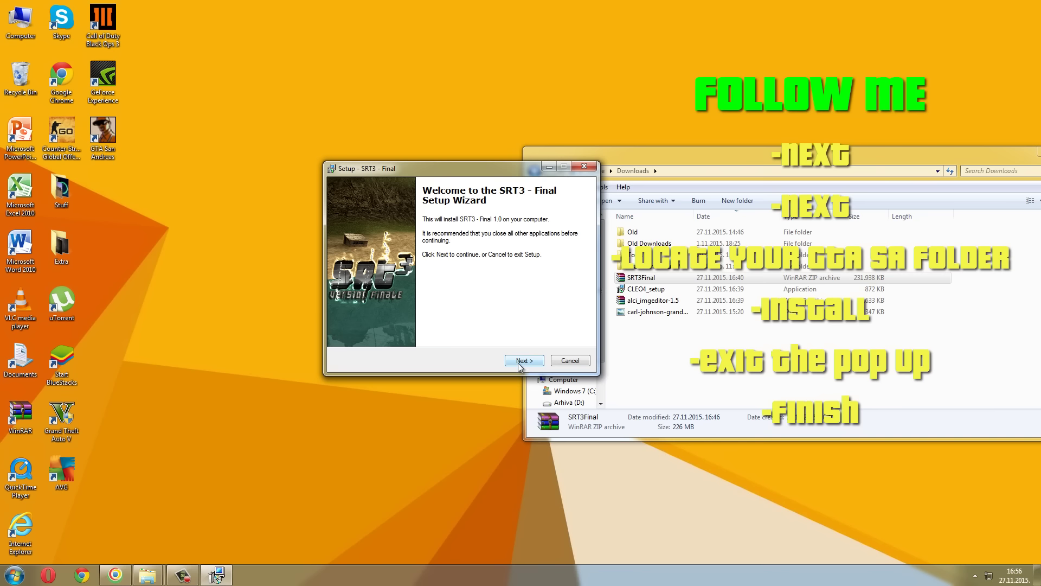
- Proceed through the SRT3 - Final setup to the ready-to-install page, choosing D:\extra\GTA San Andreas as the destination folder
{"action": "left_click", "coordinate": [520, 361]}
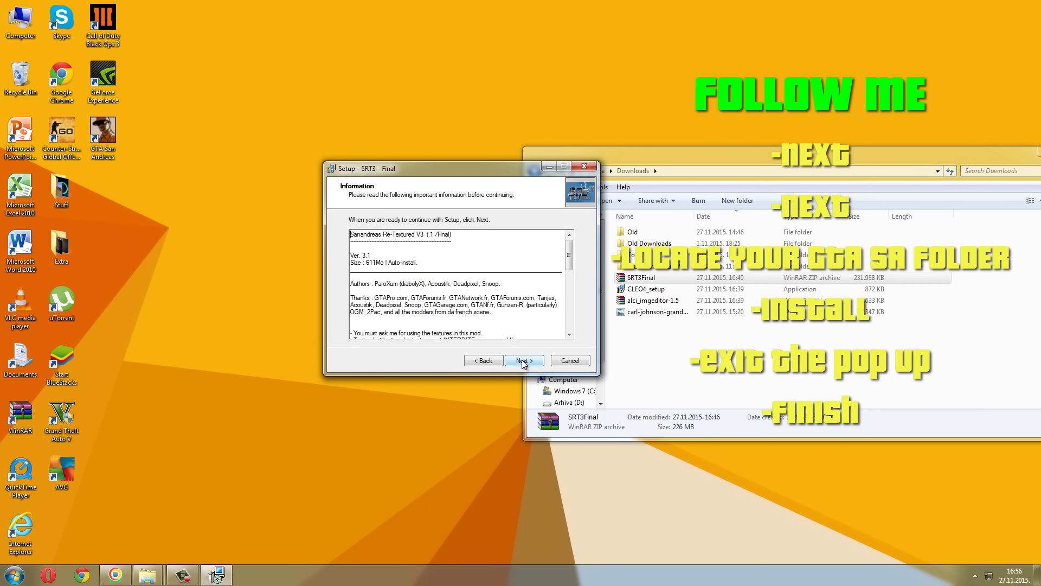
{"action": "left_click", "coordinate": [523, 361]}
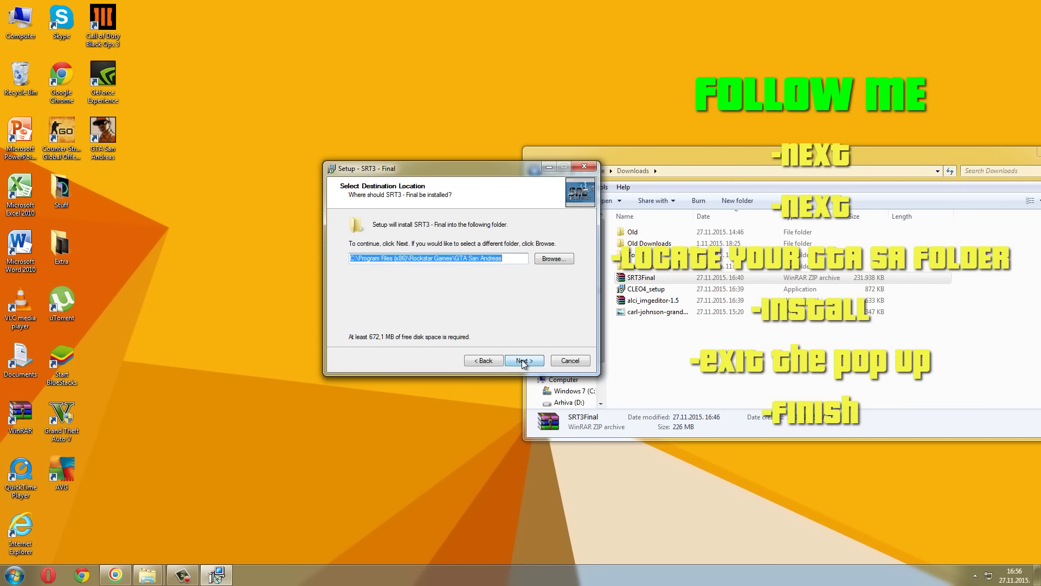
{"action": "left_click", "coordinate": [551, 258]}
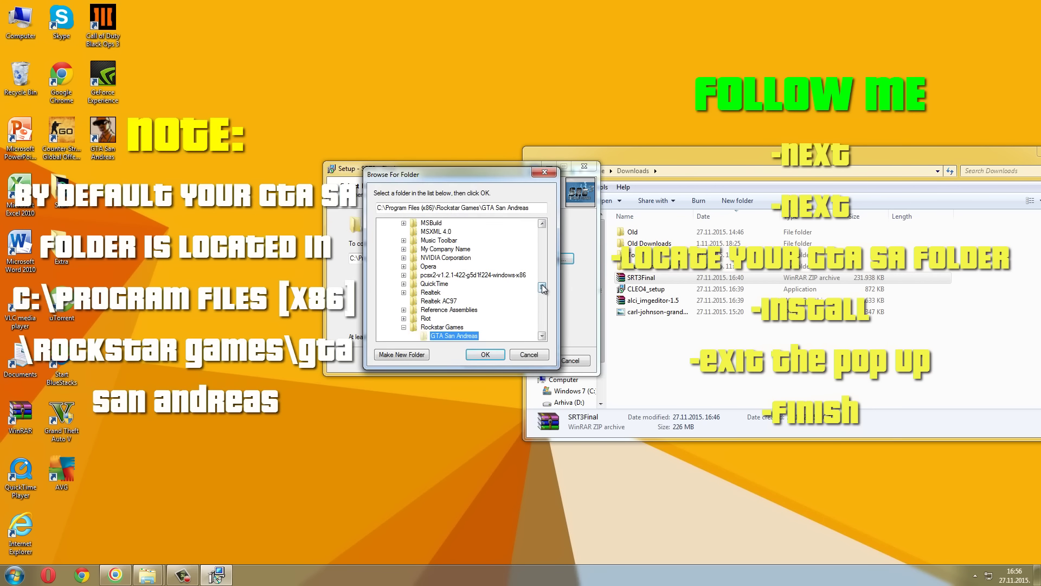
{"action": "left_click_drag", "start_coordinate": [541, 284], "coordinate": [543, 333]}
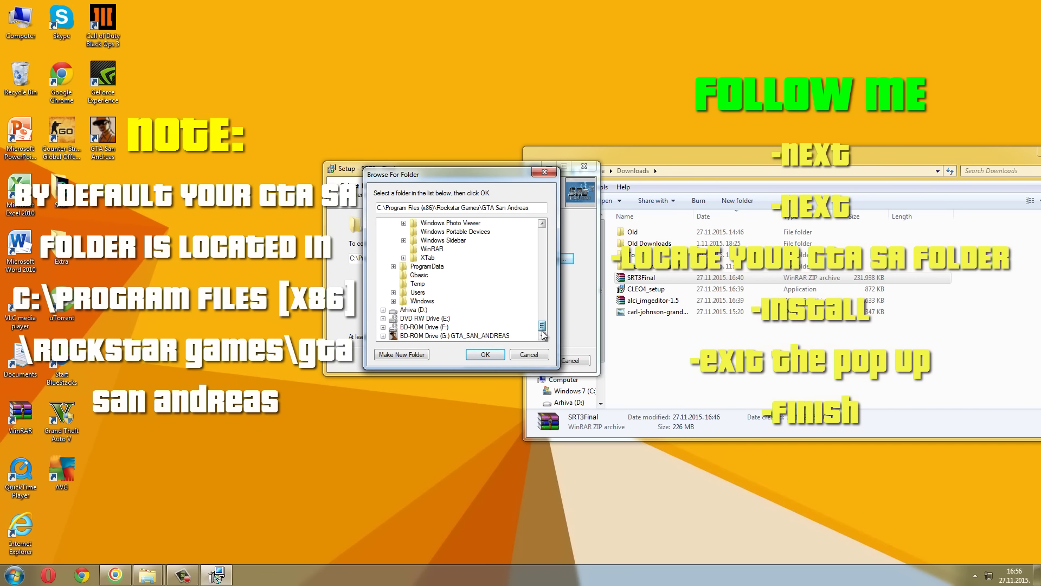
{"action": "double_click", "coordinate": [406, 310]}
{"action": "double_click", "coordinate": [416, 301]}
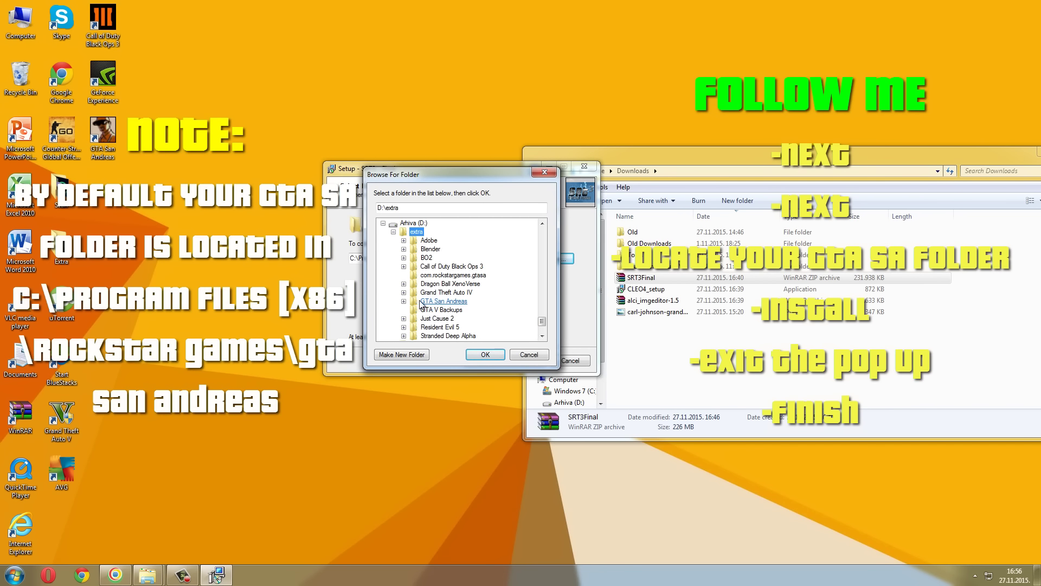
{"action": "double_click", "coordinate": [453, 303]}
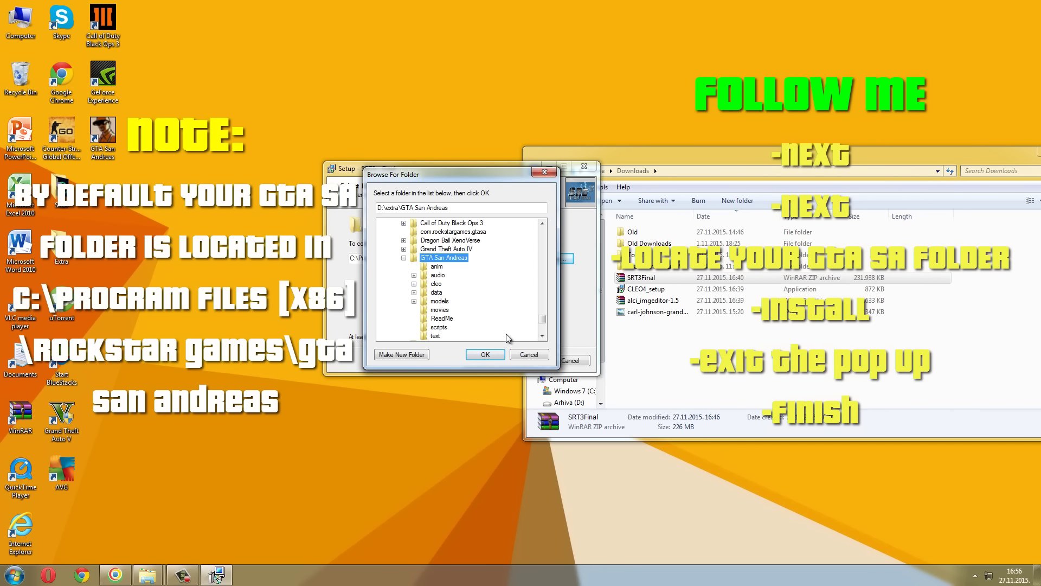
{"action": "left_click", "coordinate": [492, 353]}
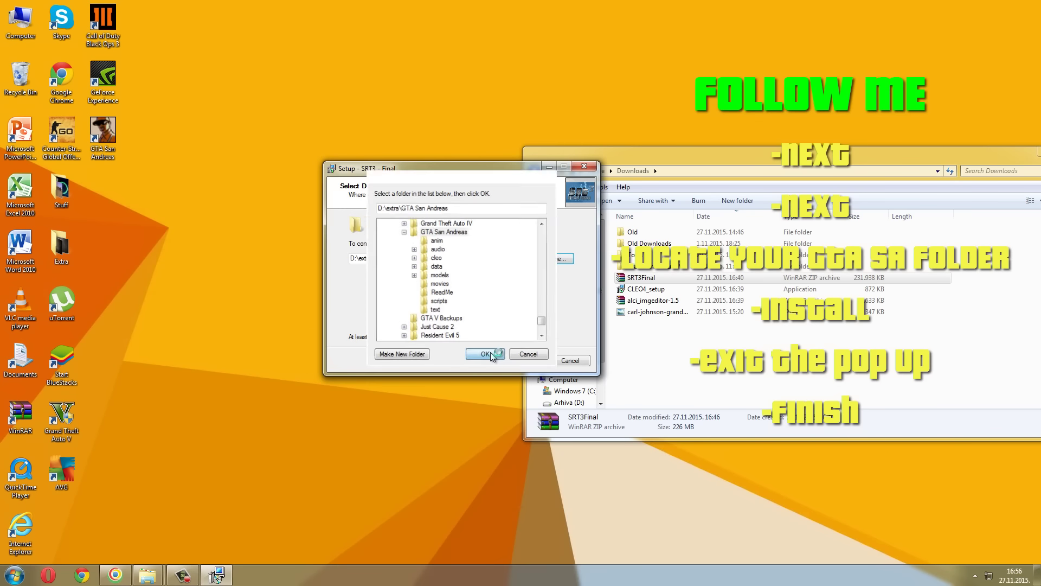
{"action": "left_click", "coordinate": [525, 361]}
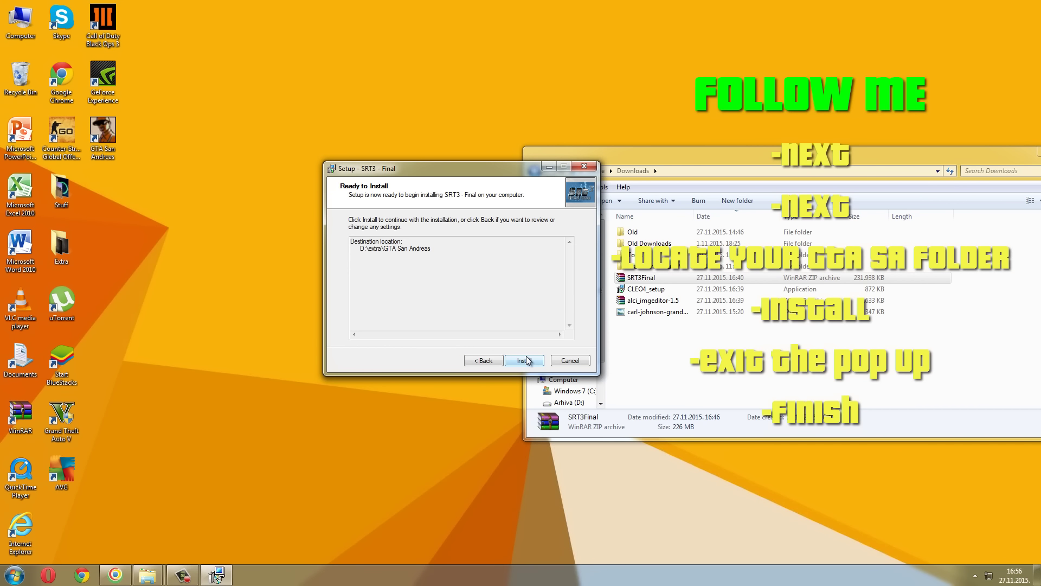
- Install SRT3 - Final, close the command window that pops up during installation, and finish the setup
{"action": "left_click", "coordinate": [526, 360]}
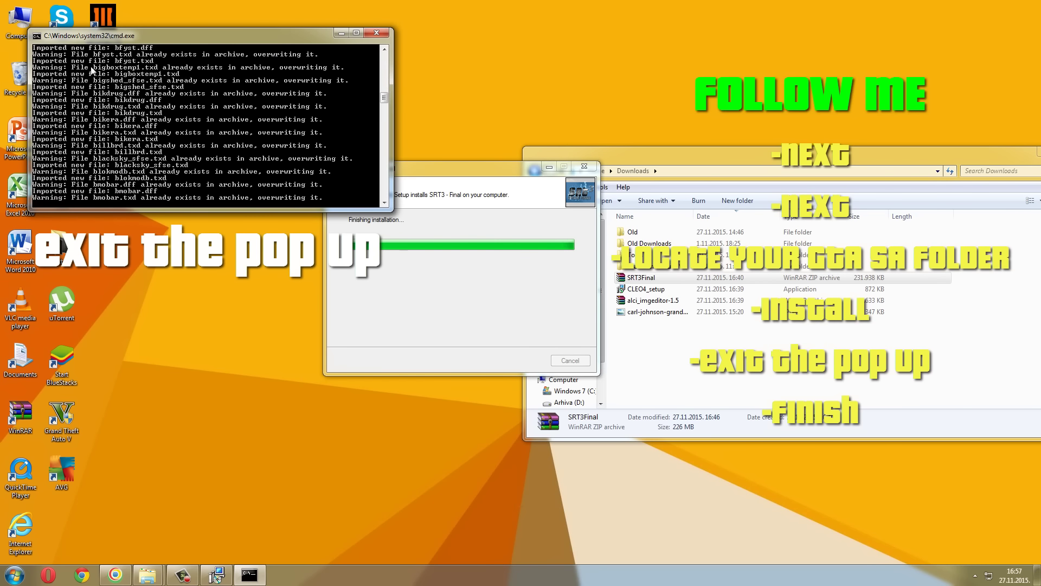
{"action": "left_click", "coordinate": [379, 35]}
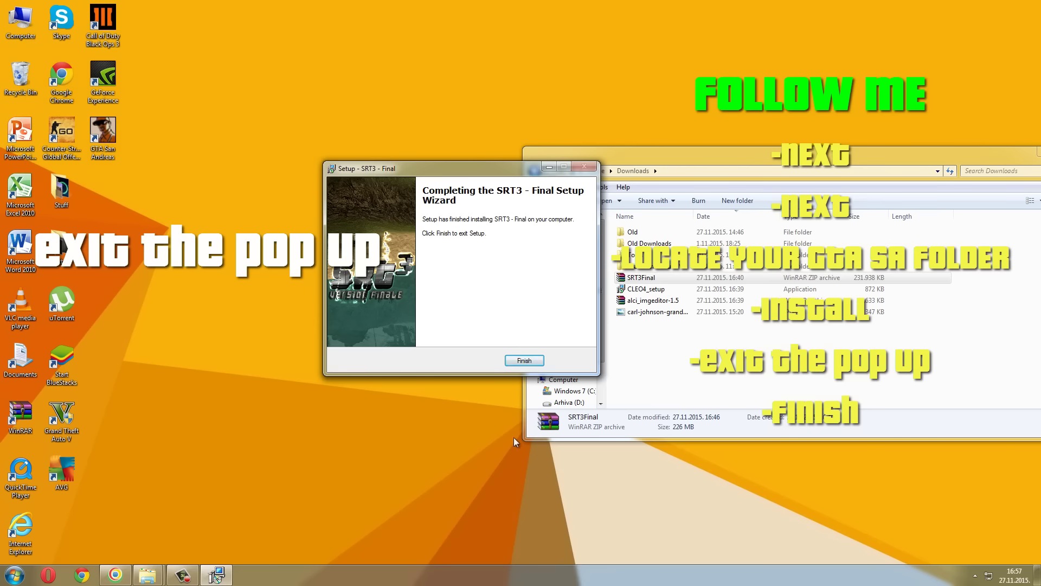
{"action": "left_click", "coordinate": [525, 362]}
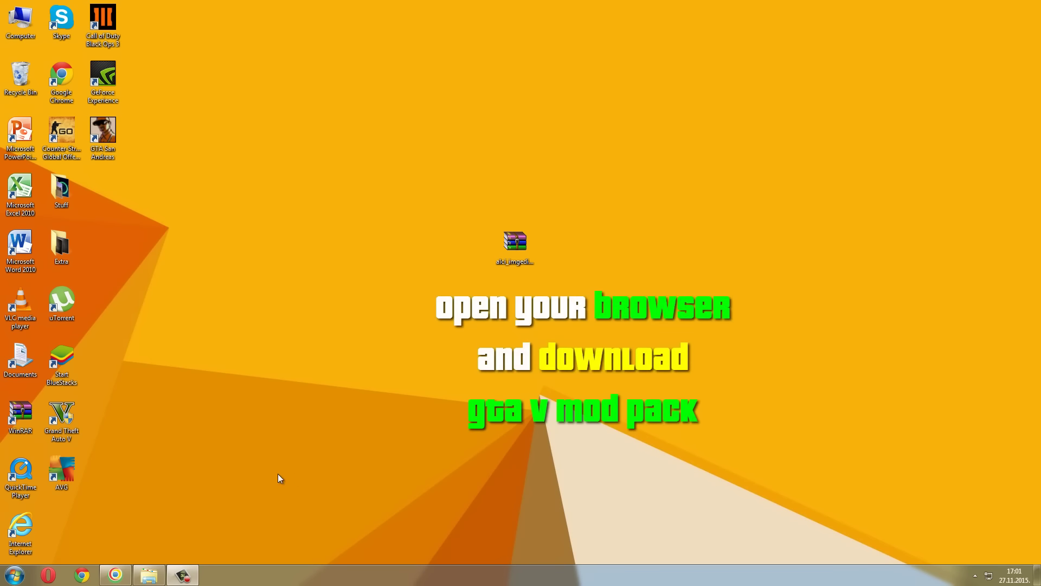
- Switch to Chrome, download GTA V Mod Pack.rar from its MediaFire page, and open the downloaded archive
{"action": "left_click", "coordinate": [115, 575]}
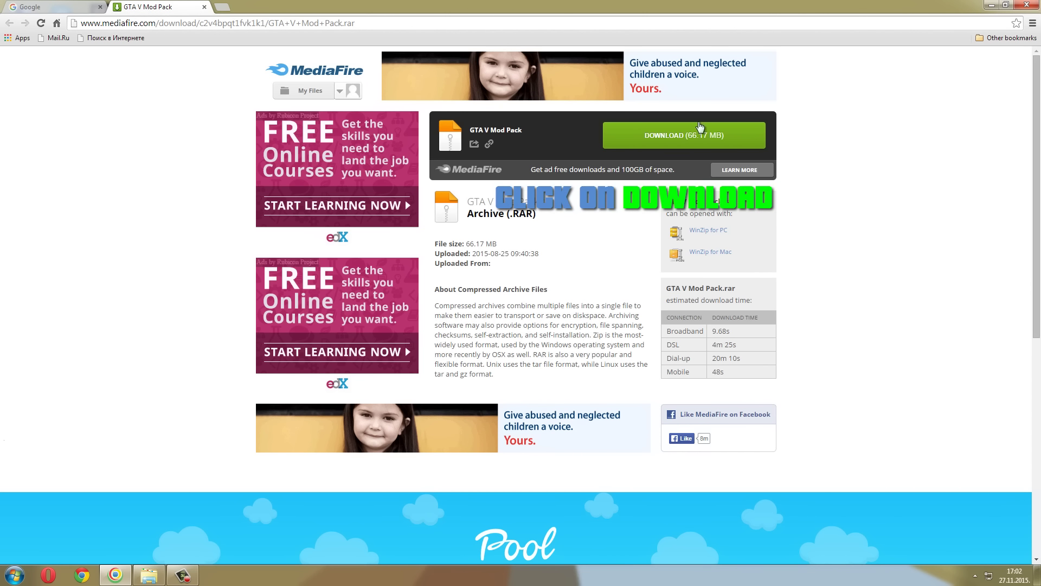
{"action": "left_click", "coordinate": [702, 138]}
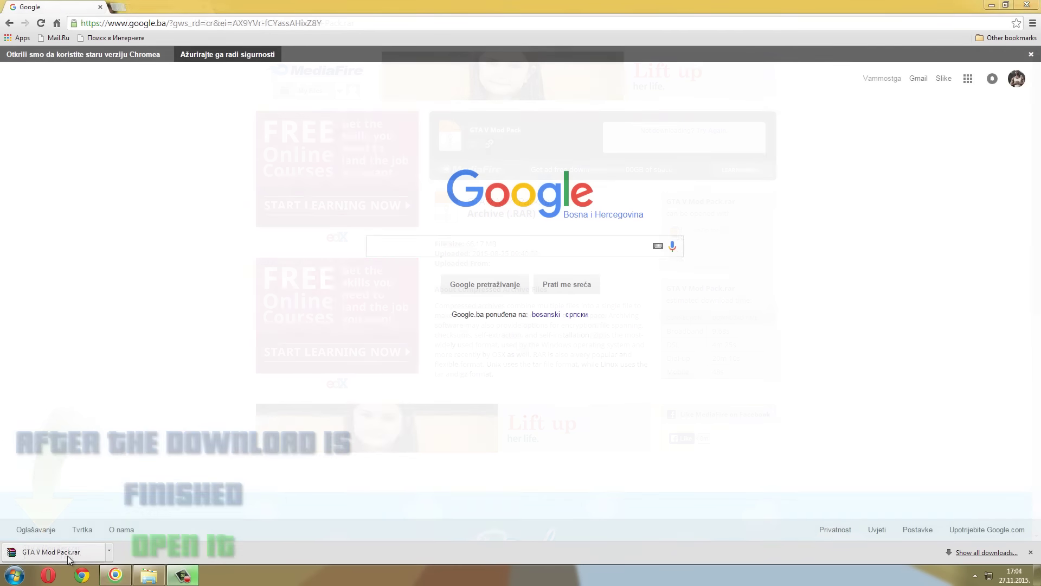
{"action": "left_click", "coordinate": [67, 556]}
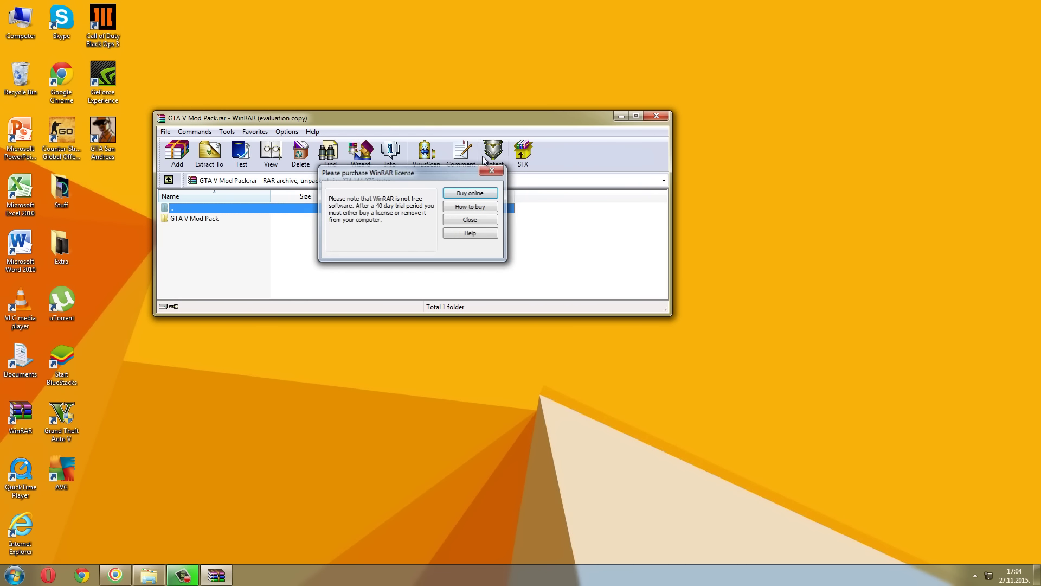
- Dismiss the WinRAR licence reminder, extract the GTA V Mod Pack folder to the desktop, and close the archive
{"action": "left_click", "coordinate": [492, 171]}
{"action": "left_click_drag", "start_coordinate": [424, 119], "coordinate": [649, 134]}
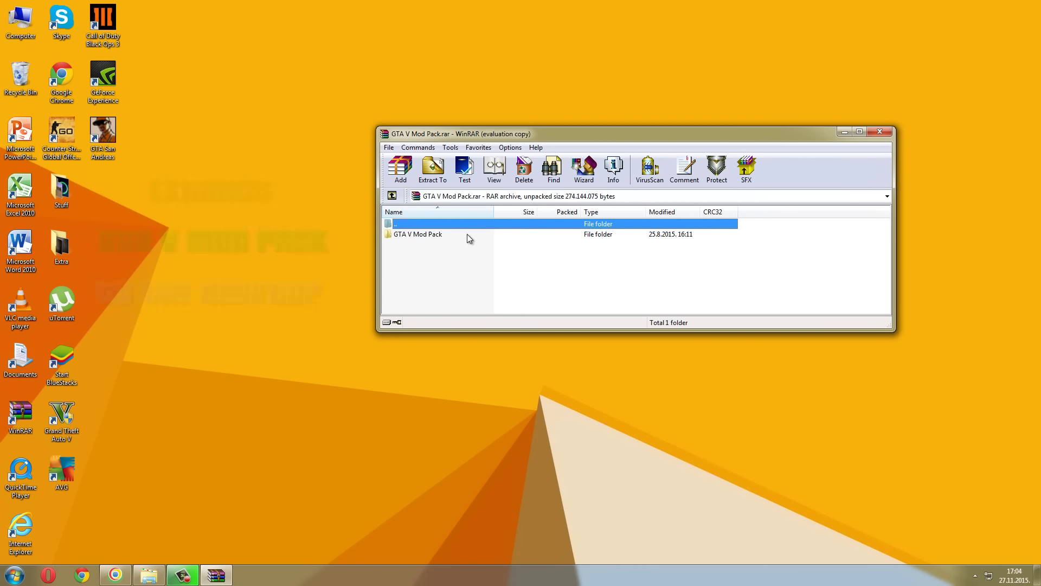
{"action": "left_click", "coordinate": [435, 237]}
{"action": "left_click_drag", "start_coordinate": [435, 236], "coordinate": [351, 233]}
{"action": "left_click_drag", "start_coordinate": [99, 191], "coordinate": [112, 198]}
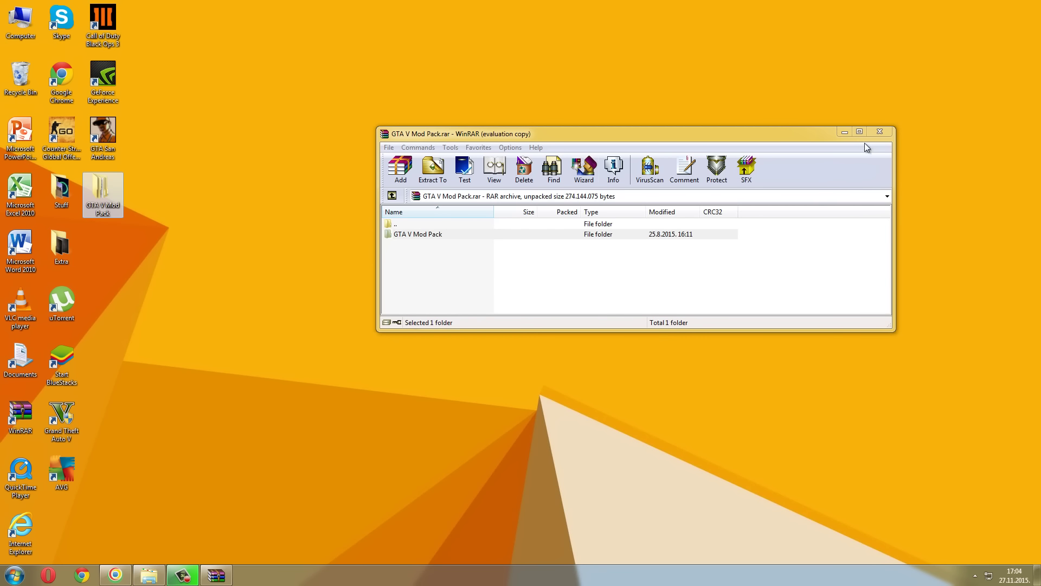
{"action": "left_click", "coordinate": [876, 133]}
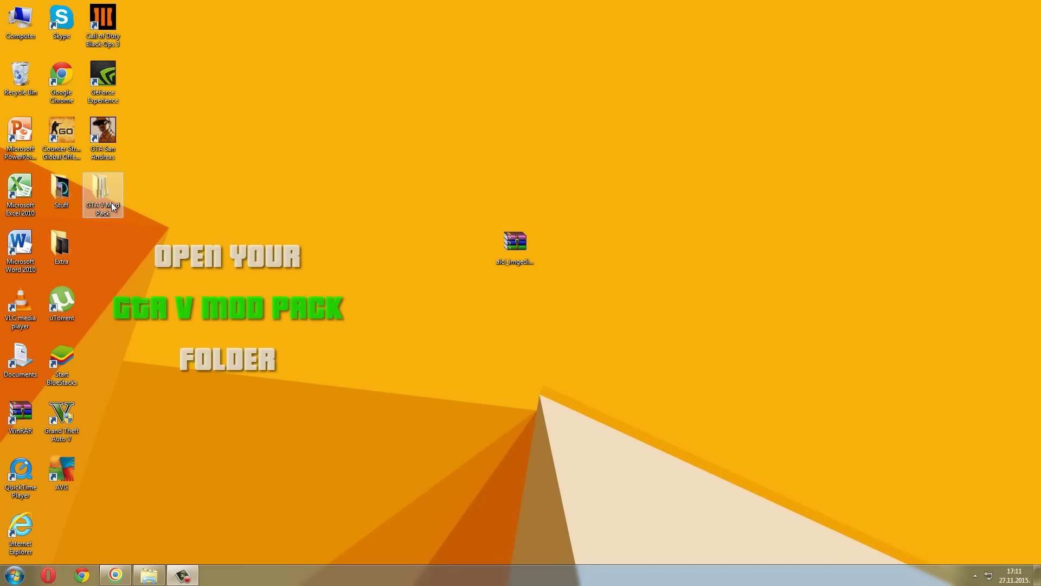
- Open the ENG folder of GTA V HUD by DK22Pac - release 03.01.15 inside the desktop's GTA V Mod Pack folder
{"action": "double_click", "coordinate": [112, 195]}
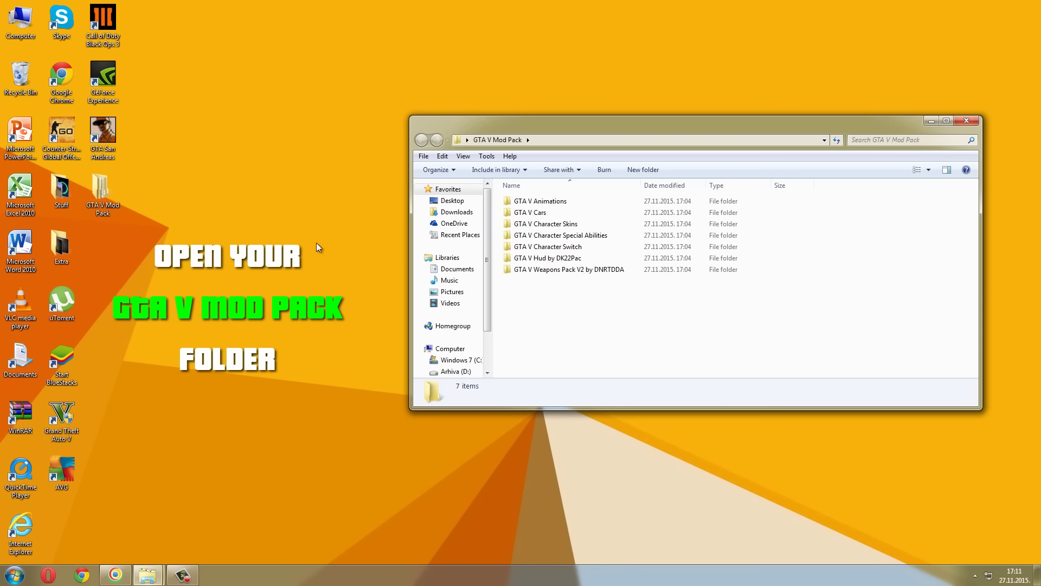
{"action": "double_click", "coordinate": [603, 258]}
{"action": "double_click", "coordinate": [569, 206]}
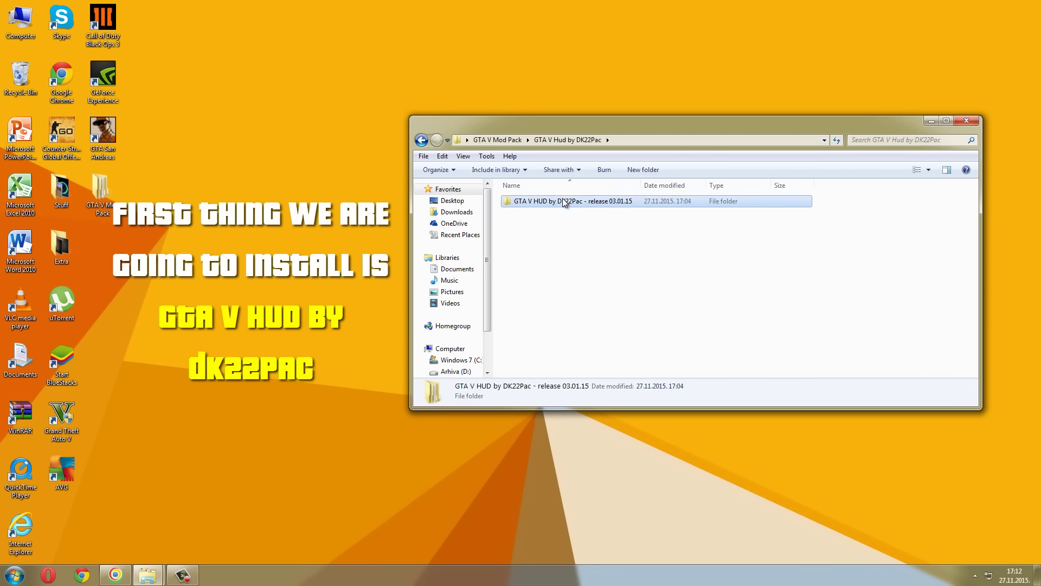
{"action": "double_click", "coordinate": [558, 203]}
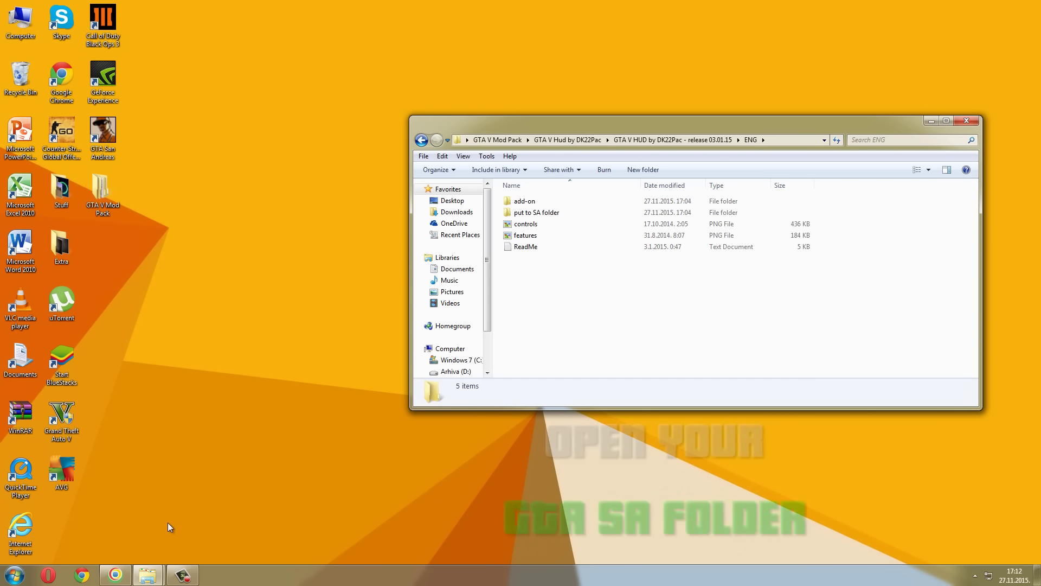
- Bring up the GTA San Andreas folder window and arrange it side by side with the ENG folder window
{"action": "mouse_move", "coordinate": [147, 575]}
{"action": "left_click", "coordinate": [135, 508]}
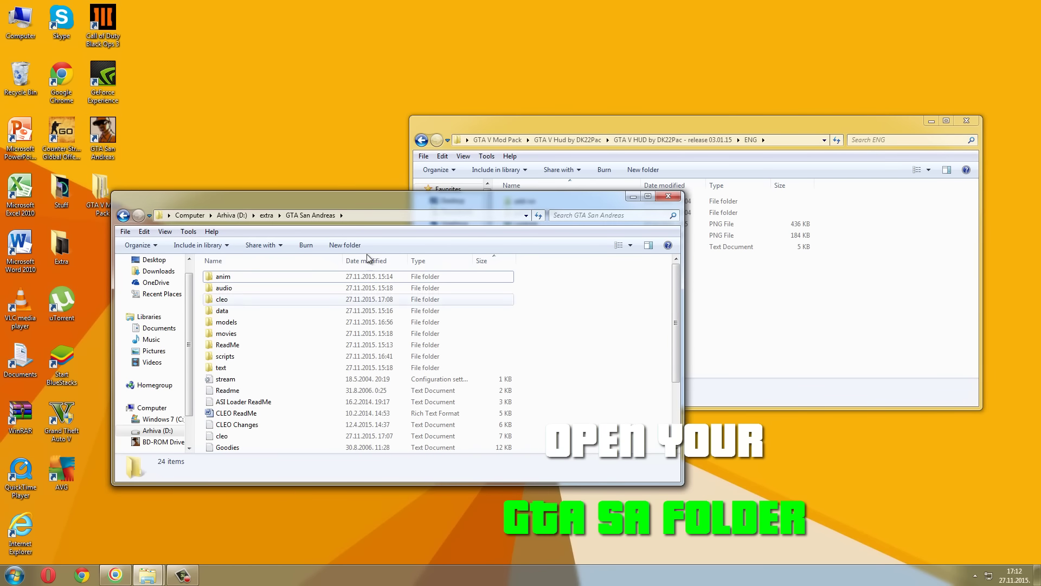
{"action": "left_click_drag", "start_coordinate": [424, 197], "coordinate": [0, 233]}
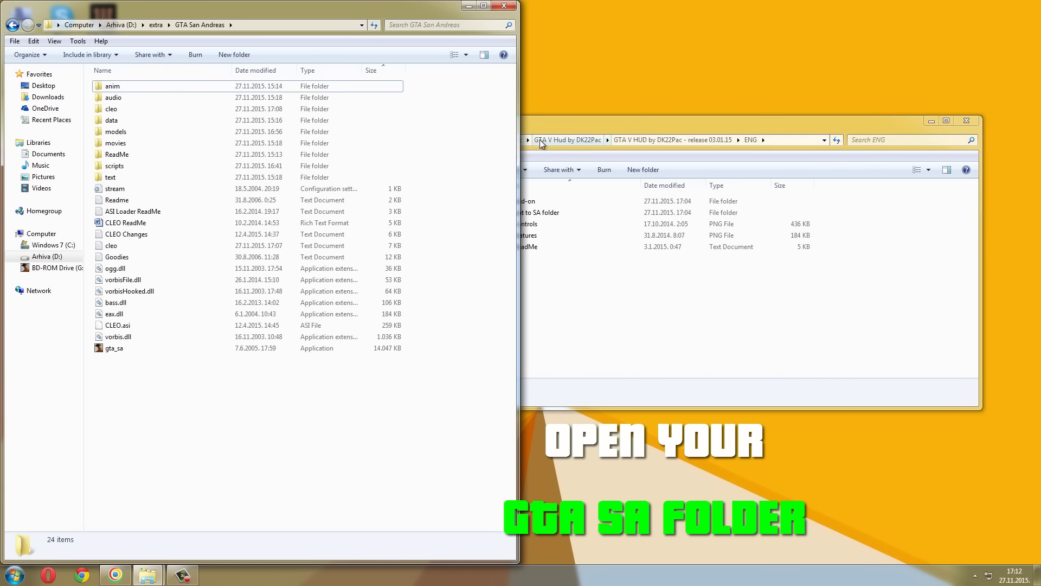
{"action": "left_click_drag", "start_coordinate": [530, 128], "coordinate": [1040, 130]}
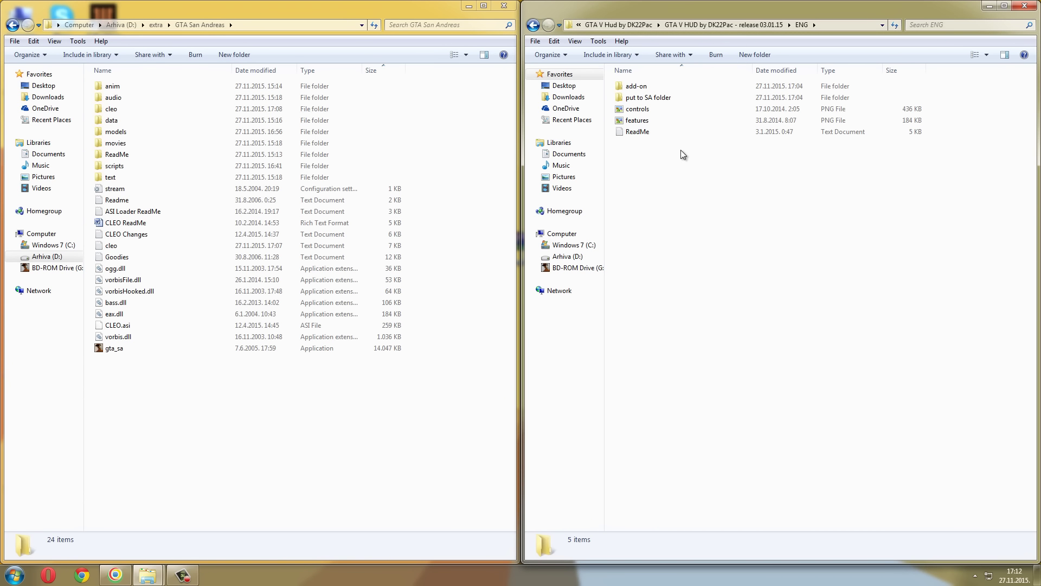
- Copy GTAVHud_by_DK22Pac and V_HUD_by_DK22Pac.asi from the "put to SA folder" folder into the GTA San Andreas folder
{"action": "double_click", "coordinate": [656, 97]}
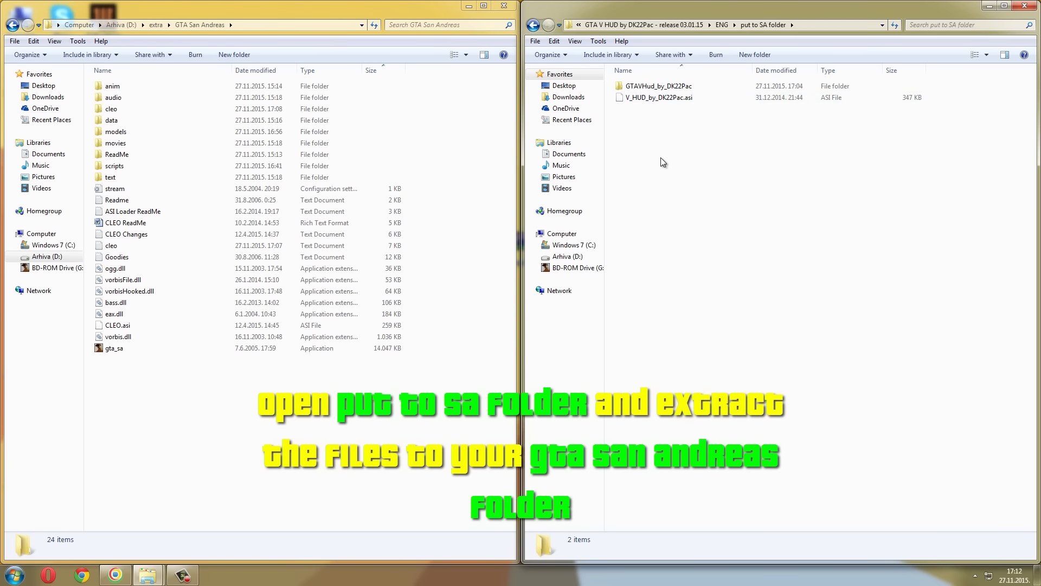
{"action": "left_click_drag", "start_coordinate": [672, 194], "coordinate": [678, 76]}
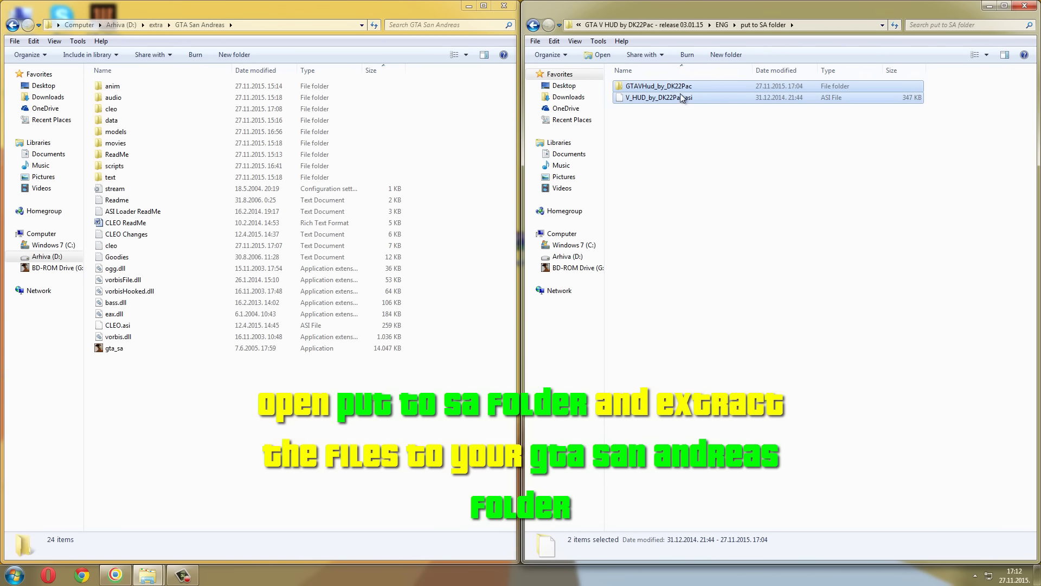
{"action": "left_click_drag", "start_coordinate": [616, 98], "coordinate": [468, 251]}
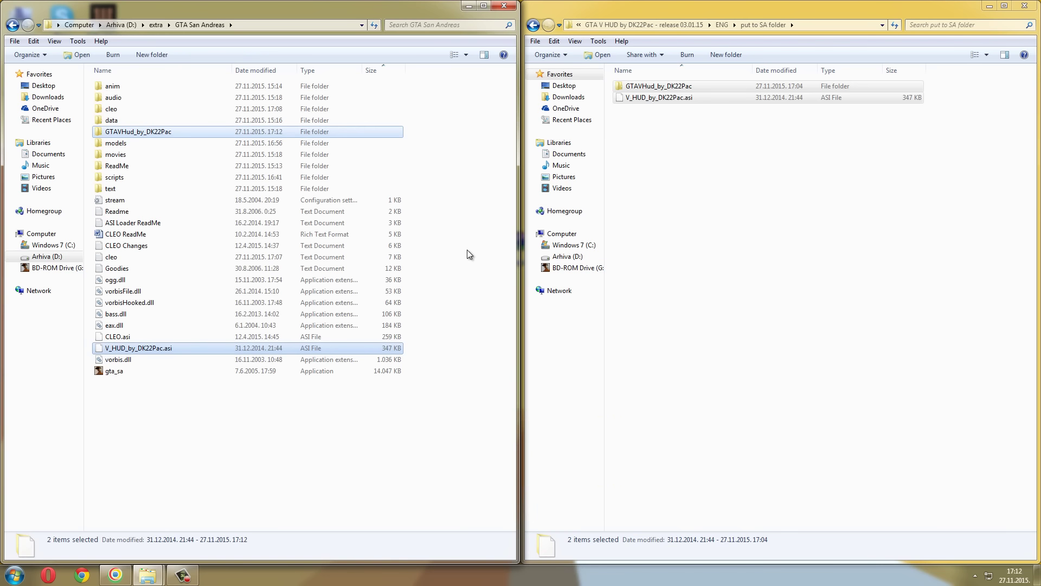
{"action": "left_click", "coordinate": [682, 160]}
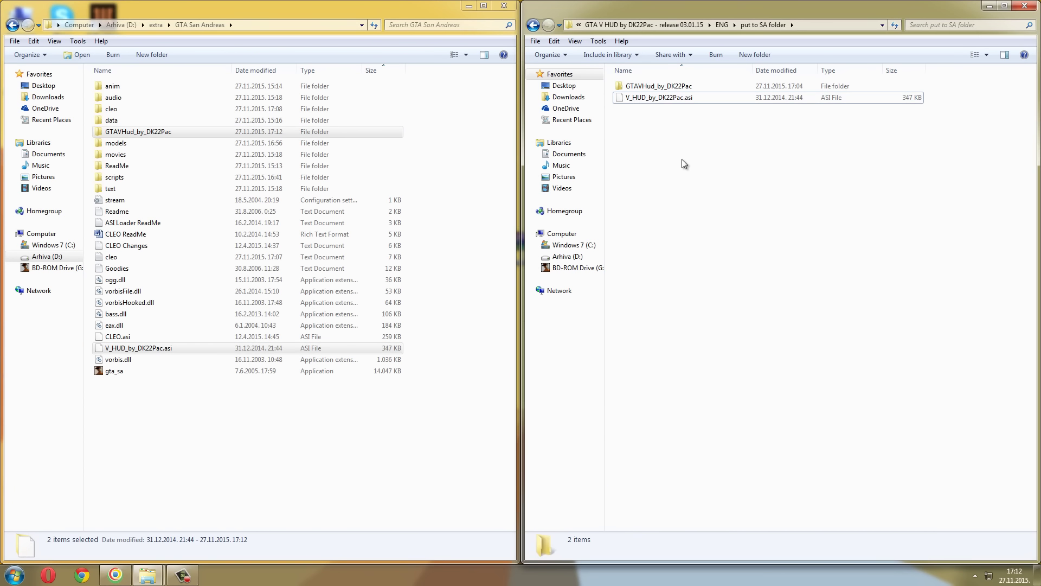
- Copy hud.txd from the HUD's ENG add-on folder into the GTA San Andreas models folder, replacing the existing file
{"action": "left_click", "coordinate": [536, 25]}
{"action": "double_click", "coordinate": [635, 86]}
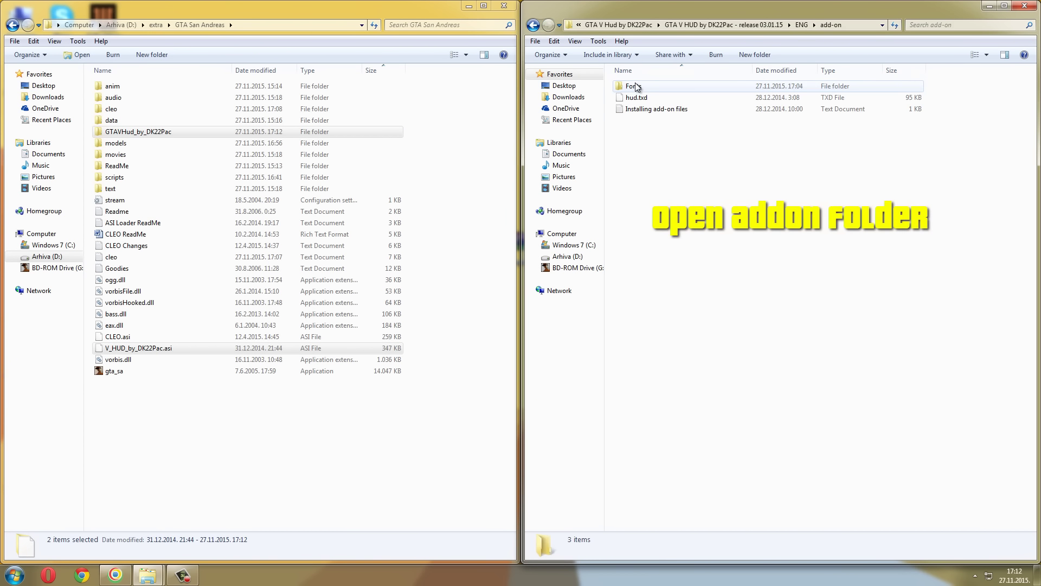
{"action": "left_click", "coordinate": [635, 98]}
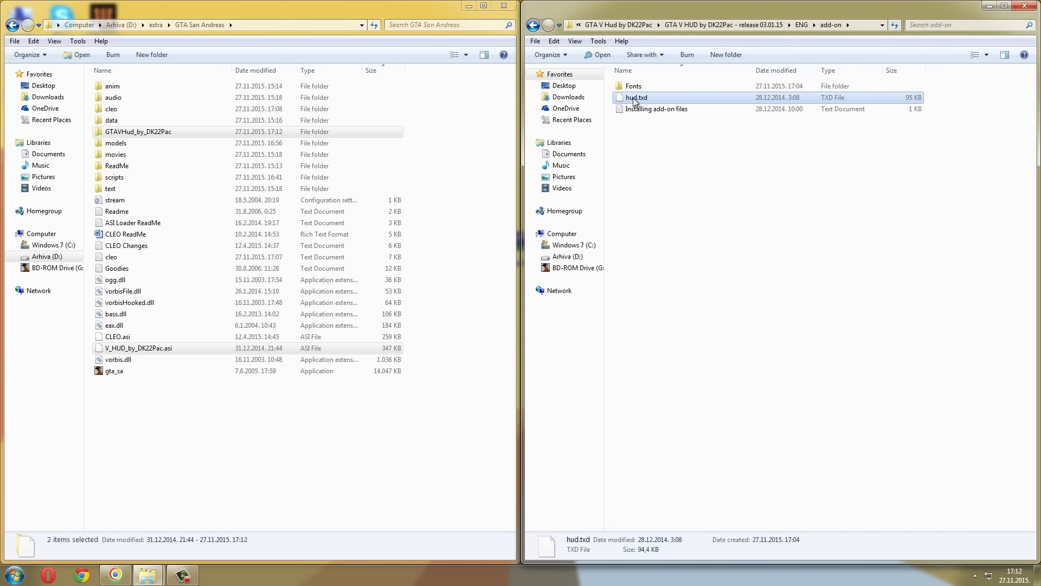
{"action": "double_click", "coordinate": [160, 145]}
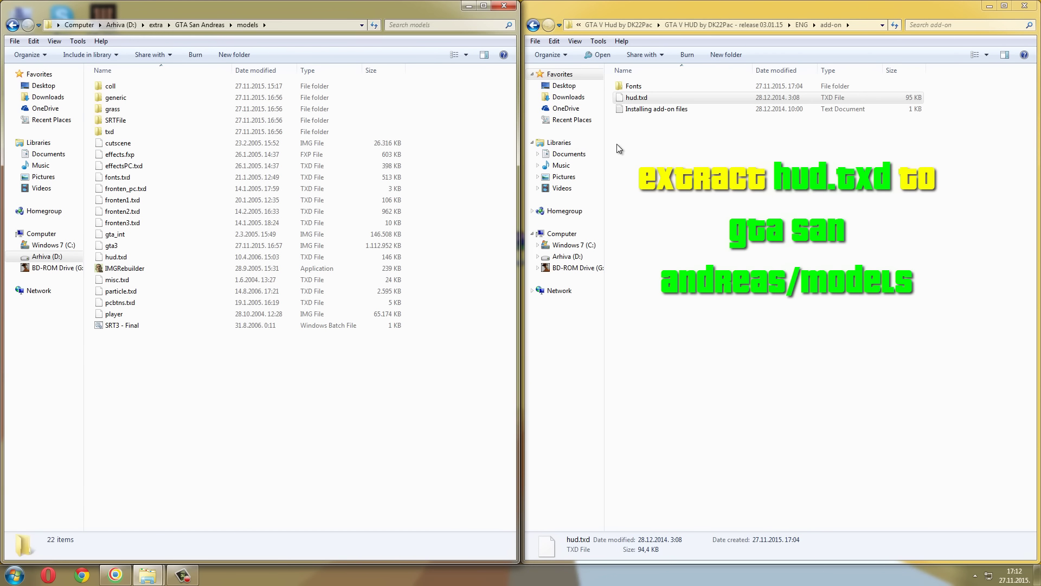
{"action": "left_click_drag", "start_coordinate": [634, 97], "coordinate": [376, 389]}
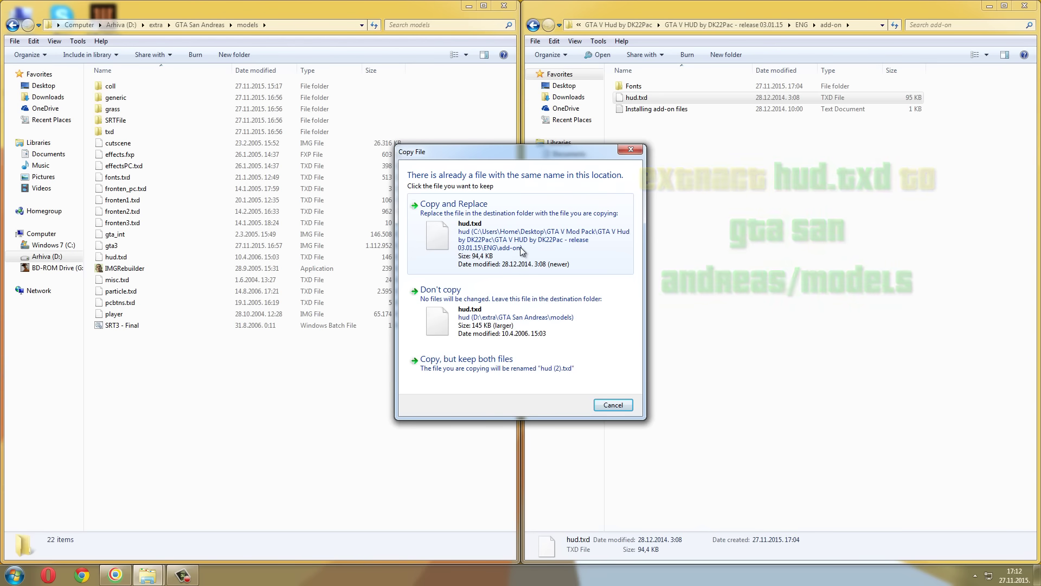
{"action": "left_click", "coordinate": [519, 246]}
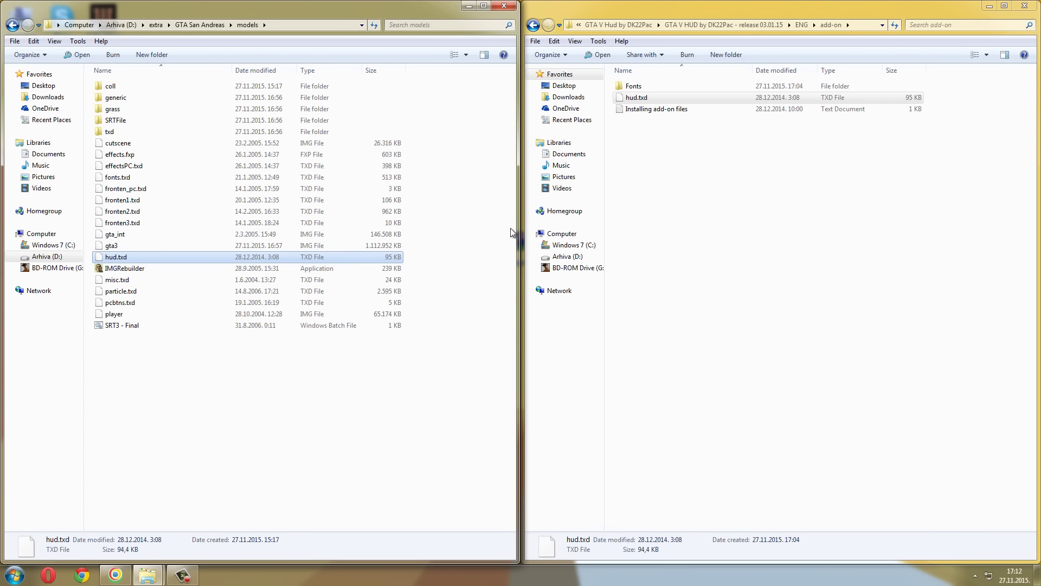
- Copy fonts.txd from the add-on's Fonts\DEFAULT\models folder into the GTA San Andreas models folder, replacing the existing file
{"action": "double_click", "coordinate": [632, 87]}
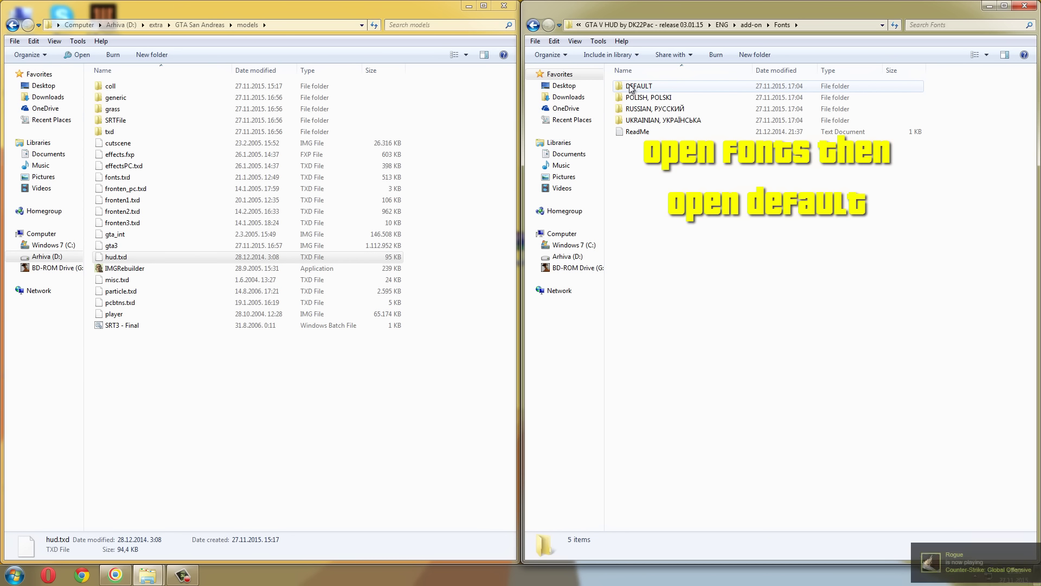
{"action": "double_click", "coordinate": [631, 88]}
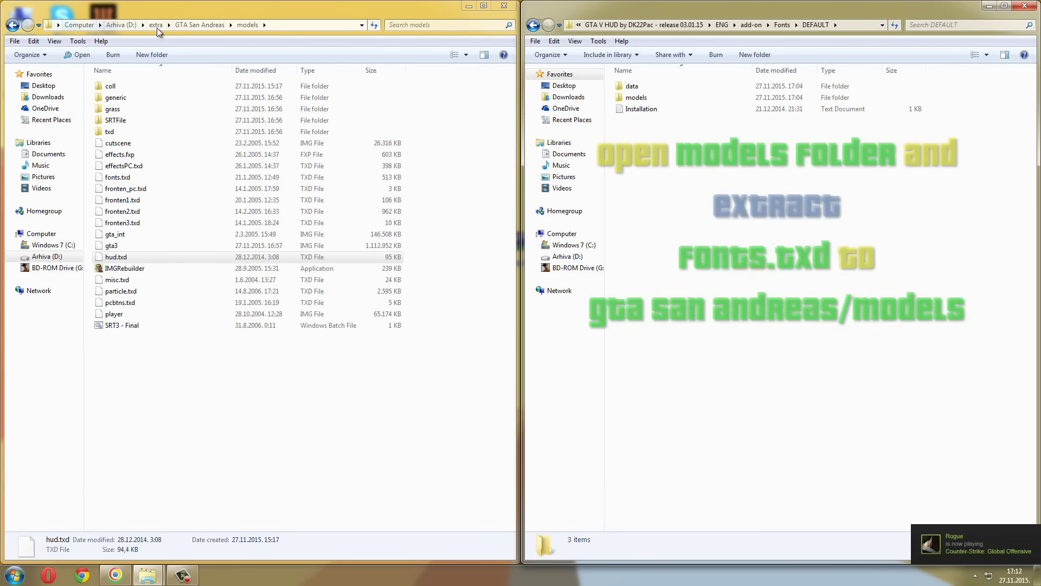
{"action": "double_click", "coordinate": [638, 98]}
{"action": "left_click", "coordinate": [646, 87]}
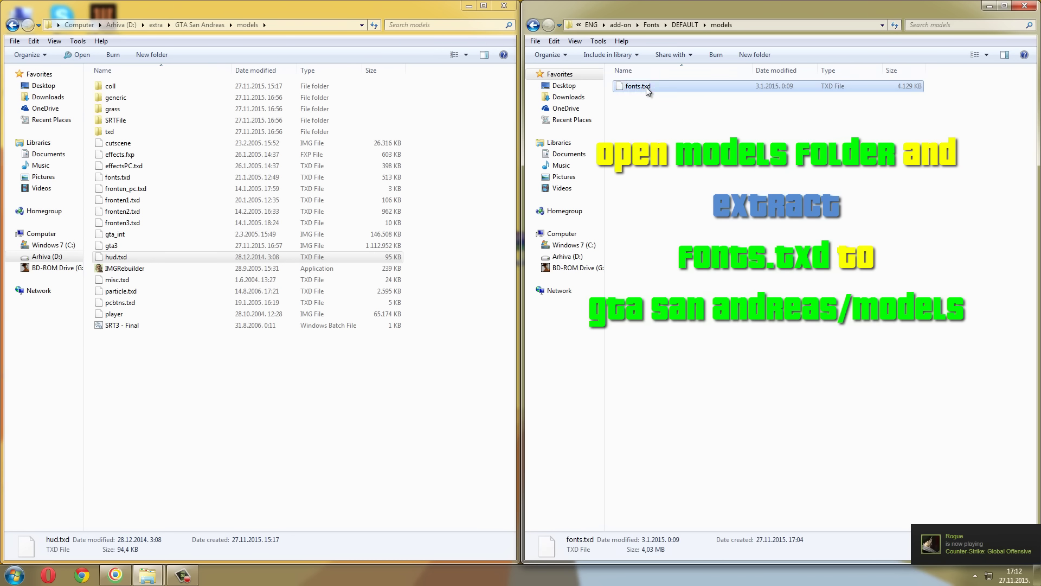
{"action": "left_click_drag", "start_coordinate": [646, 87], "coordinate": [466, 235]}
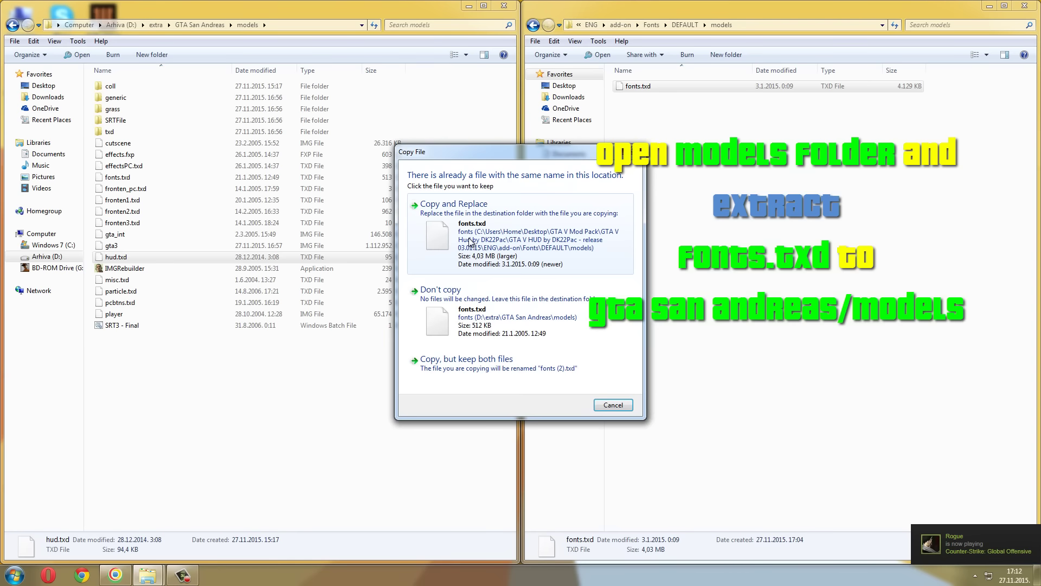
{"action": "left_click", "coordinate": [470, 239]}
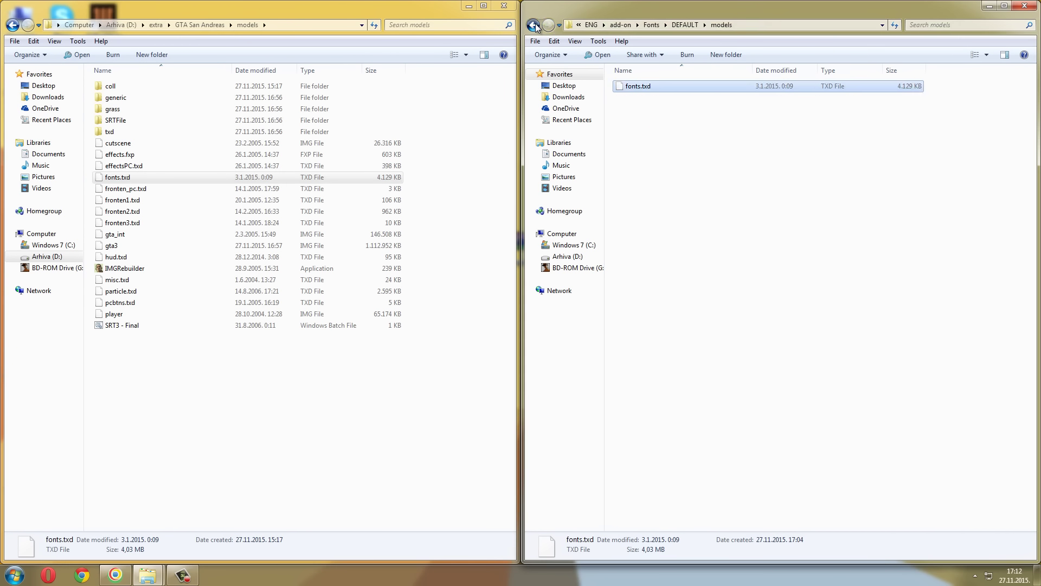
- Copy fonts.dat from the add-on's Fonts\DEFAULT\data folder into the GTA San Andreas data folder, replacing the existing file
{"action": "left_click", "coordinate": [533, 25]}
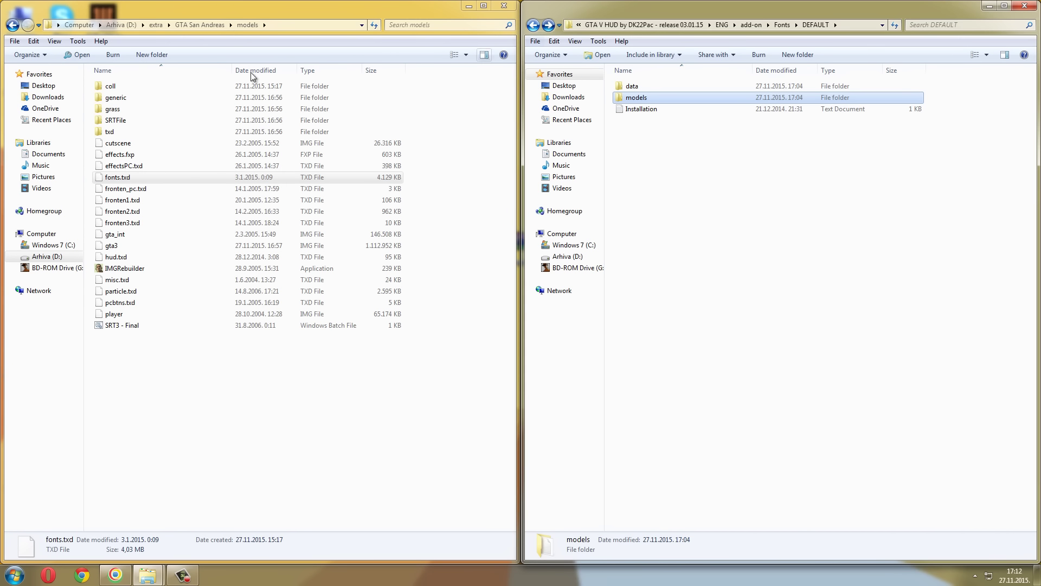
{"action": "left_click", "coordinate": [11, 25]}
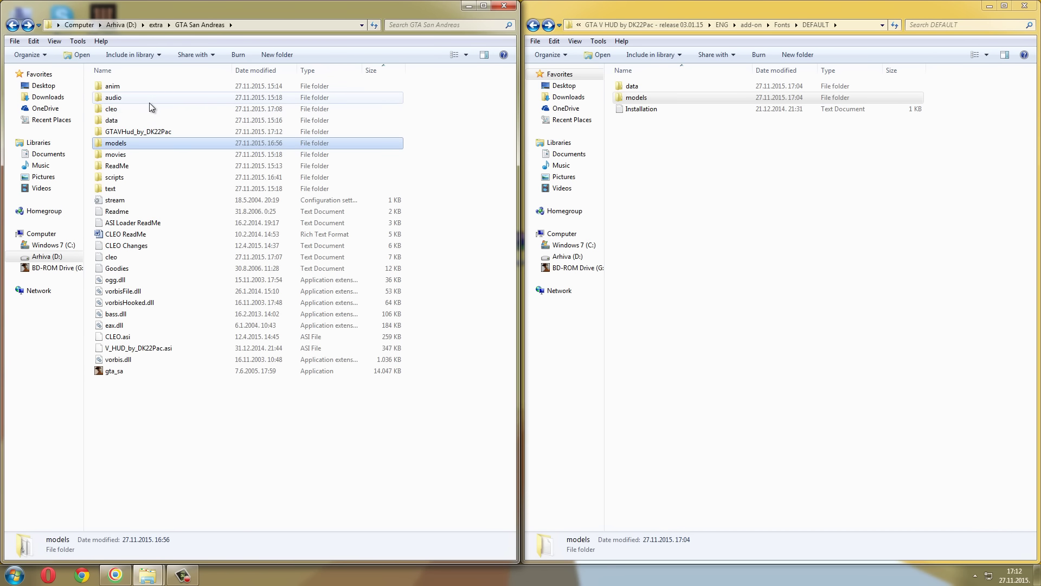
{"action": "left_click", "coordinate": [150, 122]}
{"action": "double_click", "coordinate": [151, 123]}
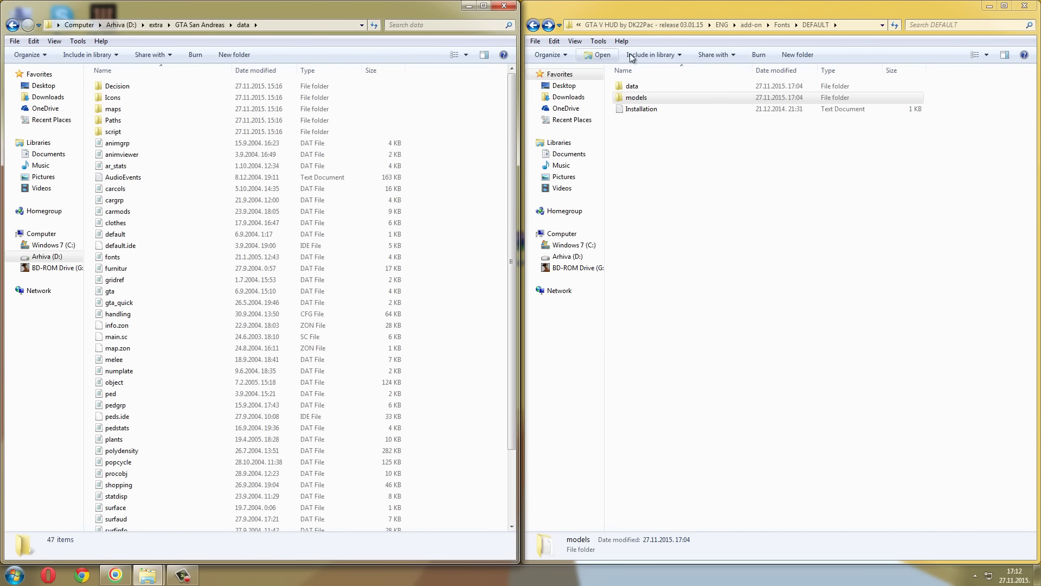
{"action": "double_click", "coordinate": [657, 86]}
{"action": "left_click_drag", "start_coordinate": [648, 88], "coordinate": [605, 158]}
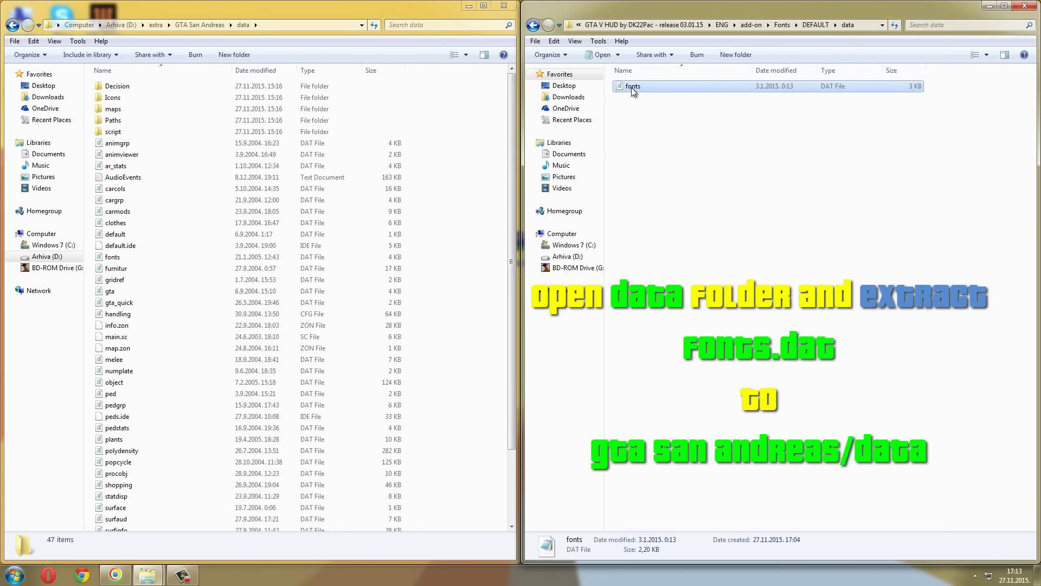
{"action": "left_click_drag", "start_coordinate": [631, 87], "coordinate": [462, 261]}
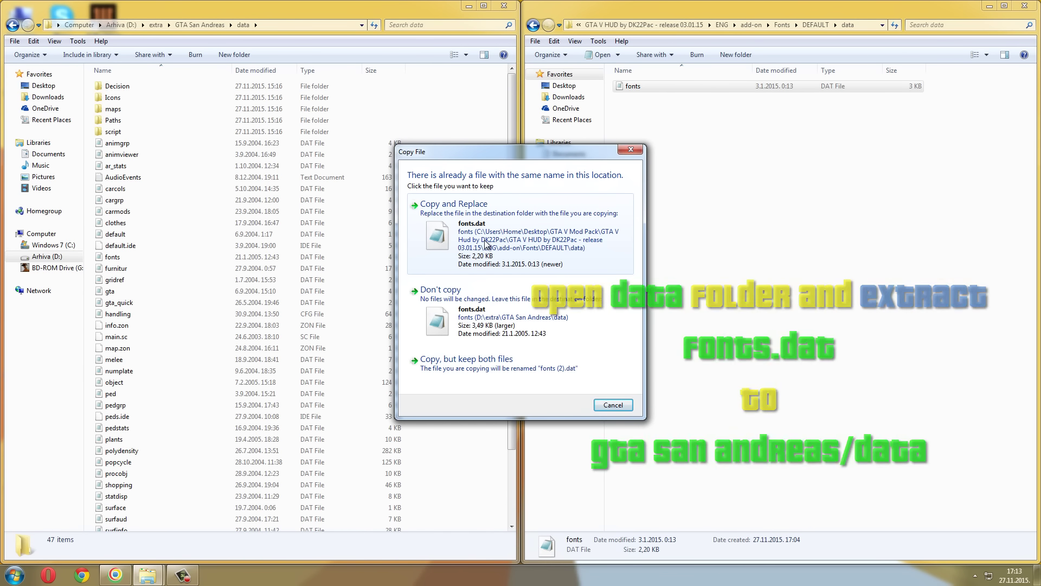
{"action": "left_click", "coordinate": [486, 244]}
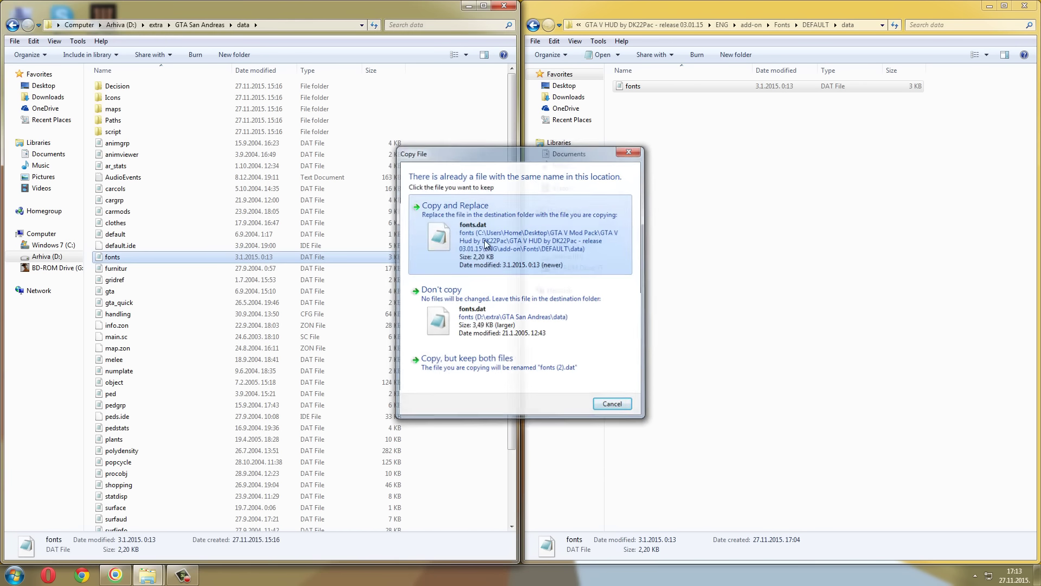
- Undock the two folder windows and open GTA V Weapons Pack V2 by DNRTDDA inside the GTA V Mod Pack folder
{"action": "left_click_drag", "start_coordinate": [317, 15], "coordinate": [327, 53]}
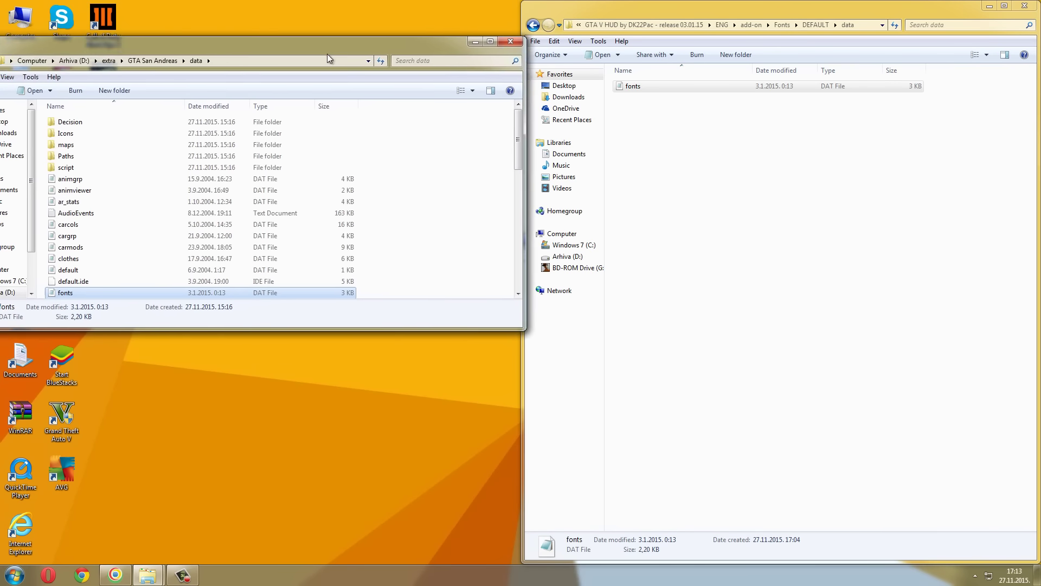
{"action": "left_click_drag", "start_coordinate": [651, 13], "coordinate": [683, 85]}
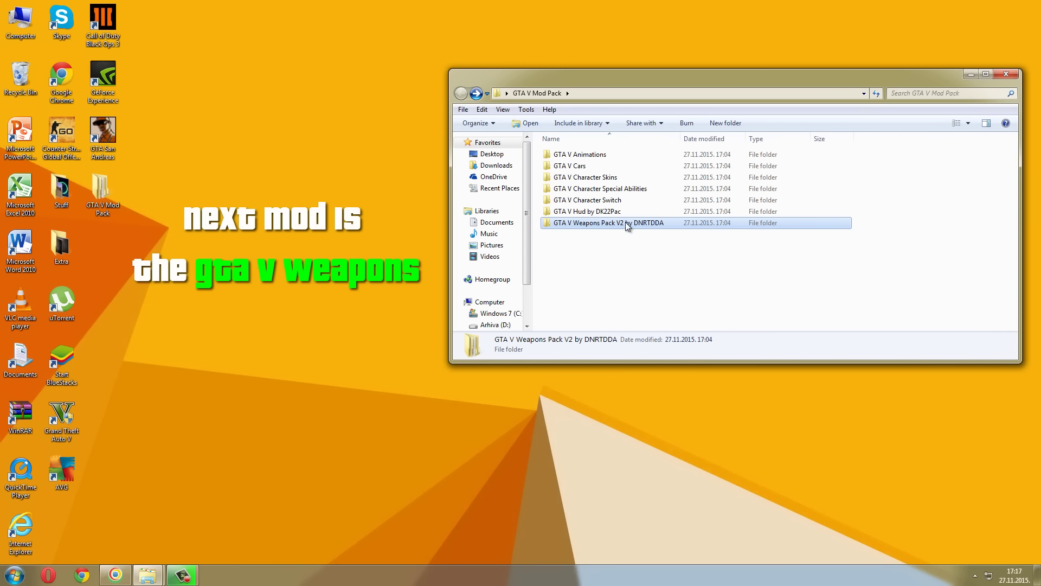
{"action": "double_click", "coordinate": [628, 225]}
{"action": "scroll", "coordinate": [641, 237], "scroll_direction": "down", "scroll_amount": 1}
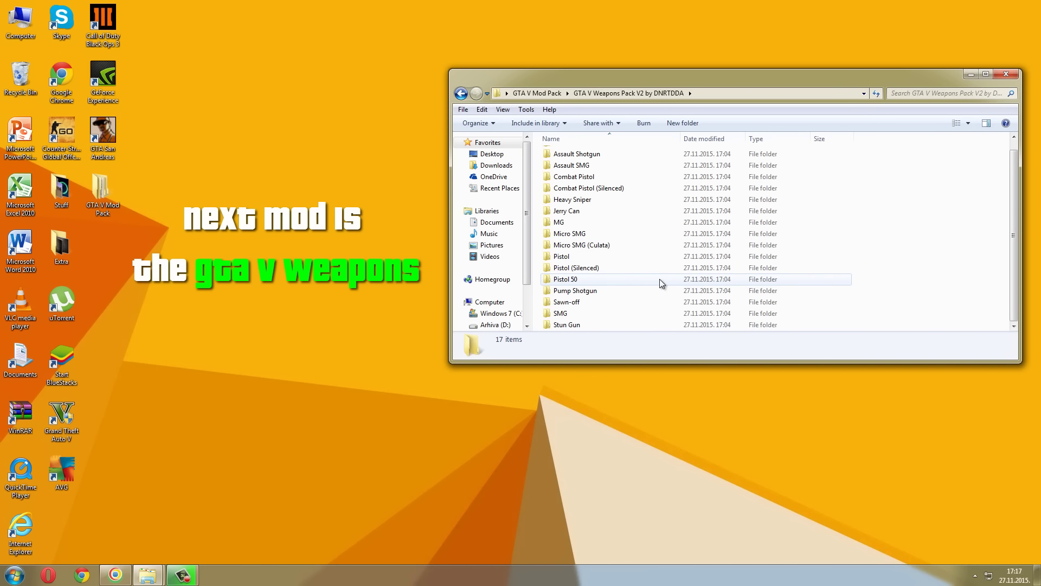
{"action": "scroll", "coordinate": [660, 279], "scroll_direction": "up", "scroll_amount": 1}
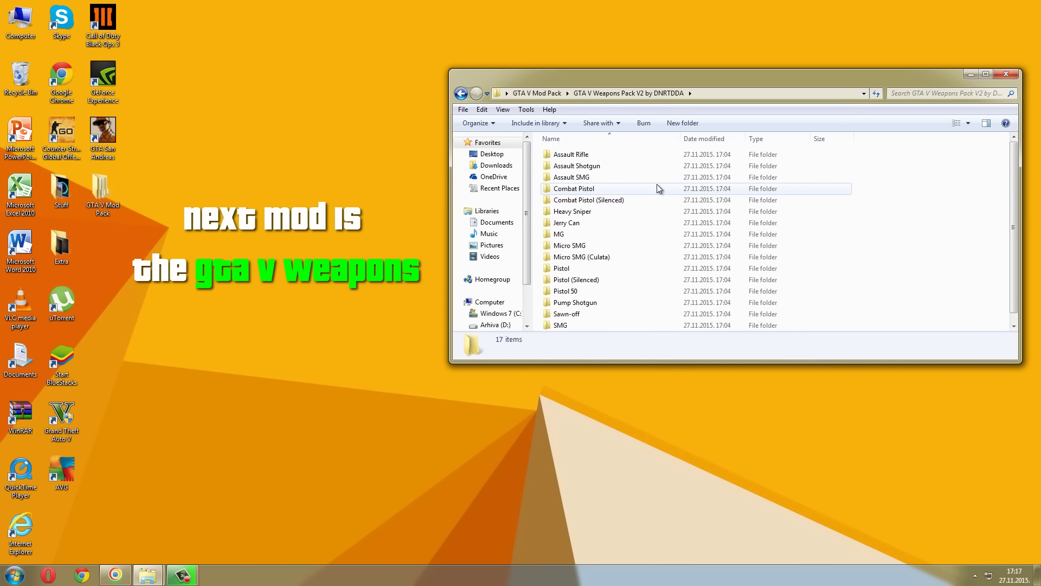
{"action": "scroll", "coordinate": [657, 187], "scroll_direction": "down", "scroll_amount": 1}
{"action": "scroll", "coordinate": [700, 189], "scroll_direction": "up", "scroll_amount": 1}
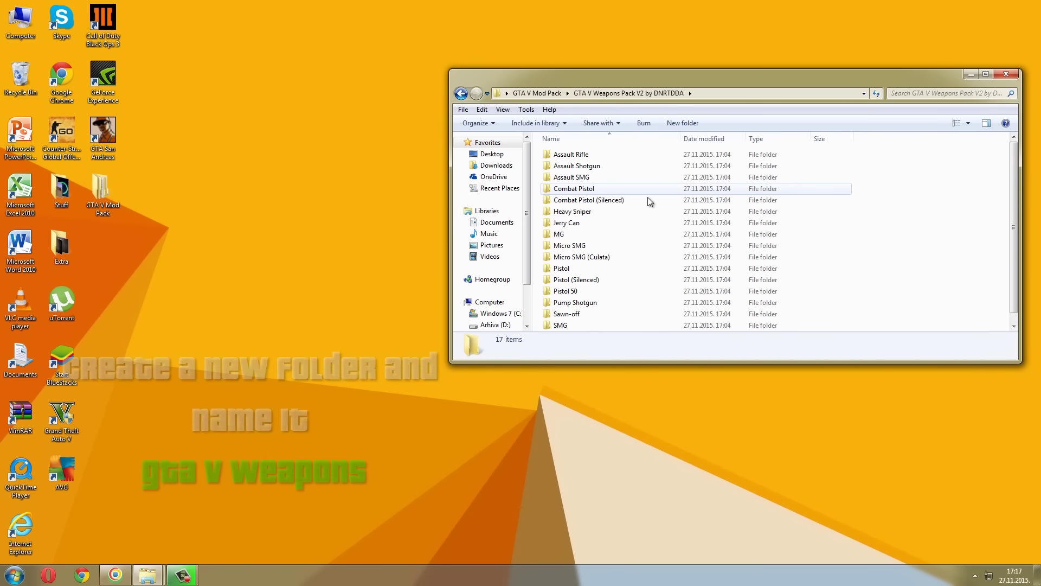
- Create a new desktop folder named GTA V Weapons
{"action": "right_click", "coordinate": [314, 205]}
{"action": "mouse_move", "coordinate": [354, 333]}
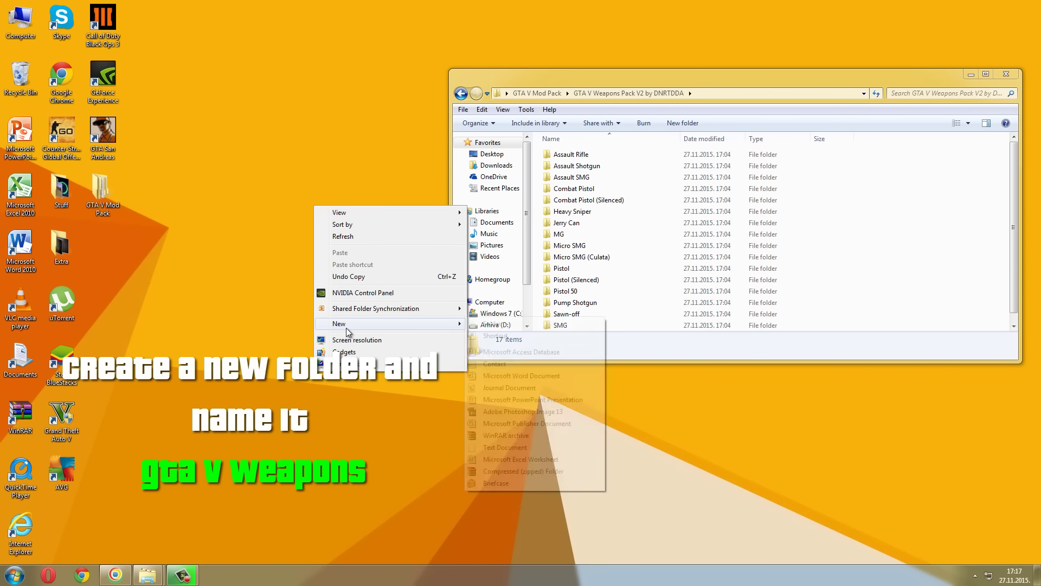
{"action": "left_click", "coordinate": [481, 325]}
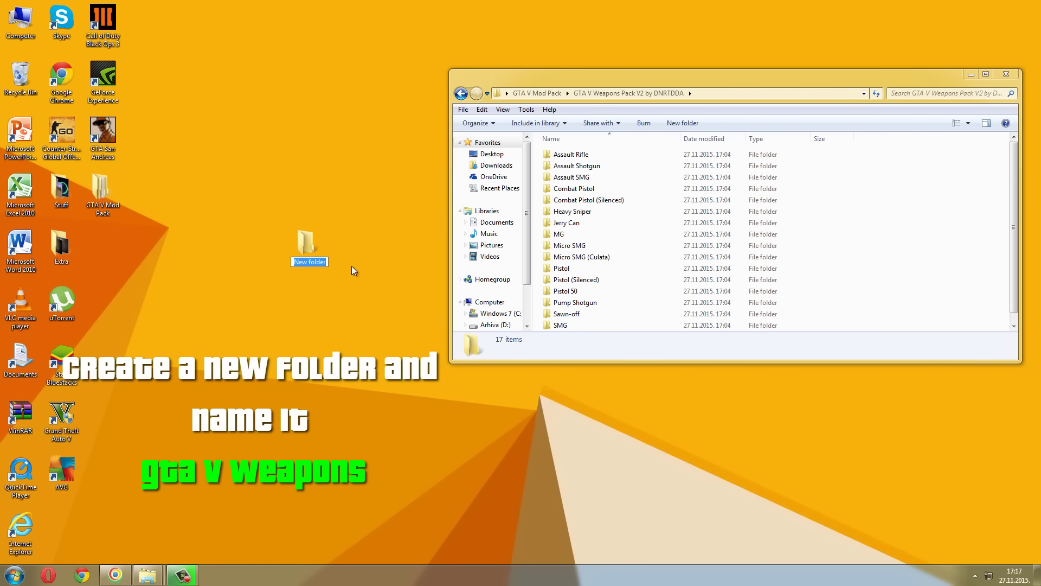
{"action": "type", "text": "GTA V"}
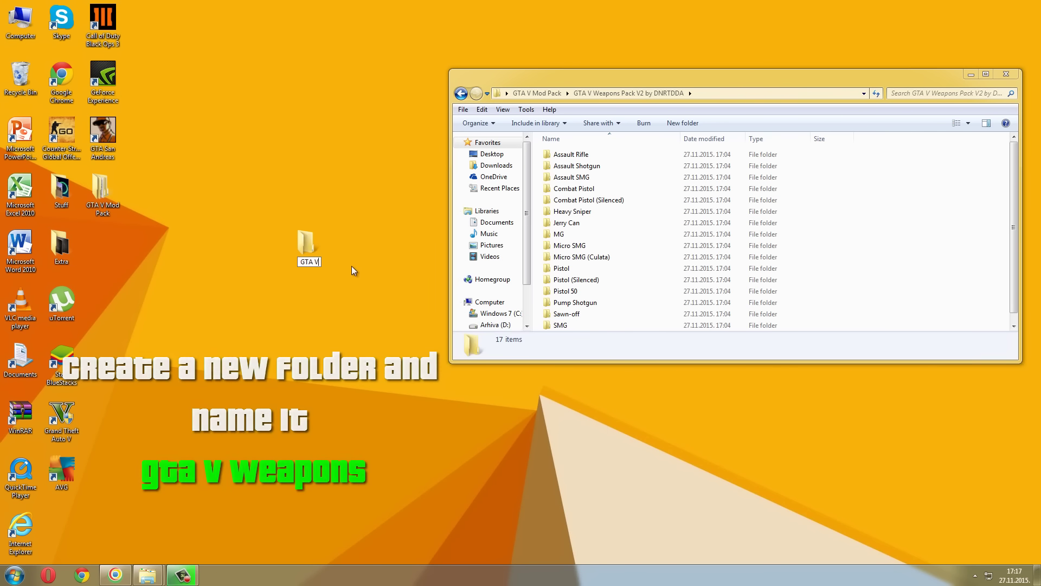
{"action": "type", "text": " Weapons"}
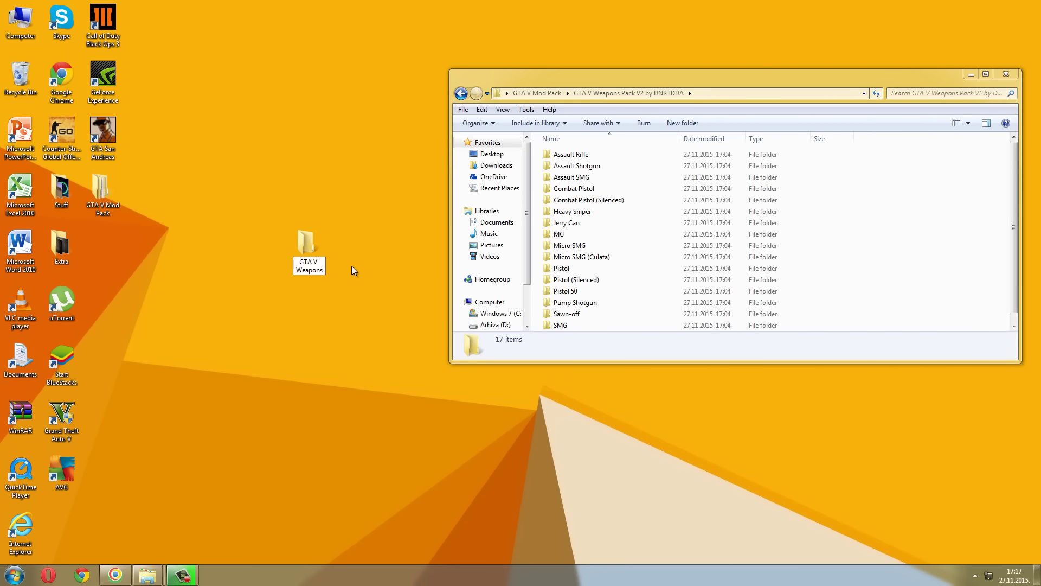
{"action": "key", "text": "Return"}
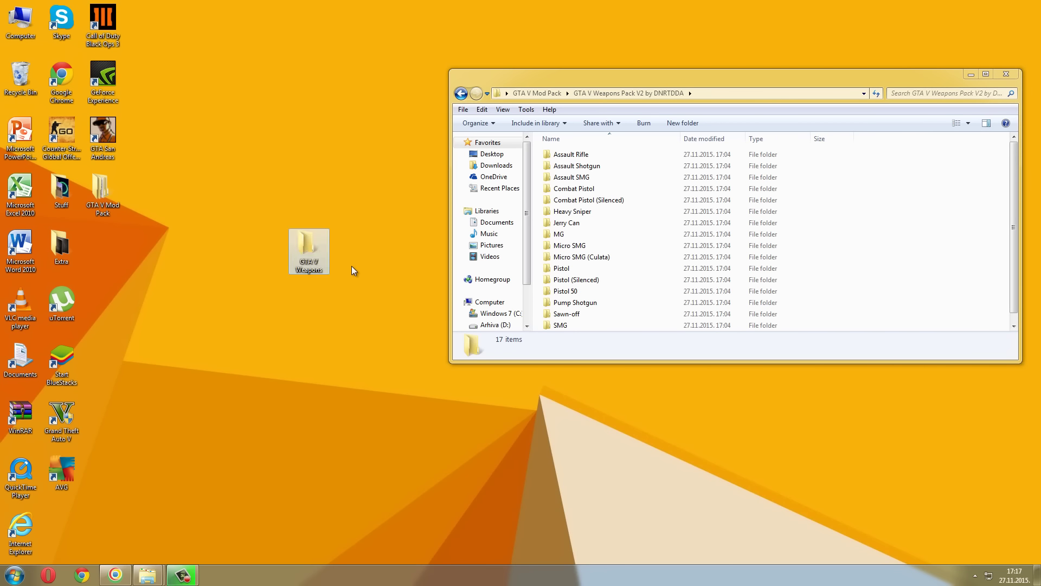
- Open the GTA V Weapons folder and arrange its window beside the weapons pack window
{"action": "double_click", "coordinate": [311, 249]}
{"action": "left_click_drag", "start_coordinate": [402, 89], "coordinate": [282, 92]}
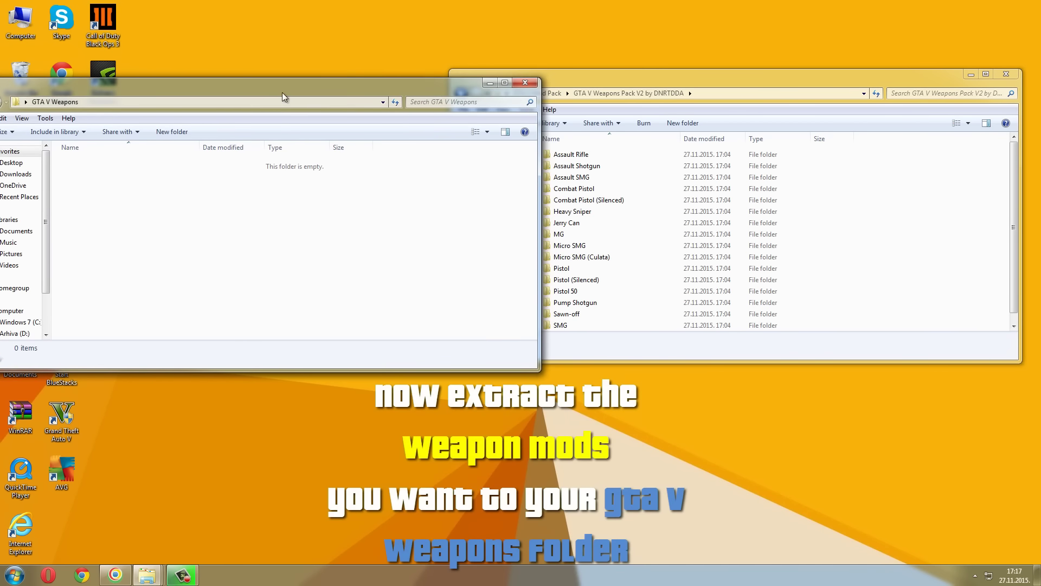
{"action": "left_click_drag", "start_coordinate": [630, 79], "coordinate": [685, 85]}
- Move the files from the pack's Assault Rifle and Assault Shotgun folders, ak47 and shotgspa (.dff and .txd), into GTA V Weapons
{"action": "double_click", "coordinate": [689, 164]}
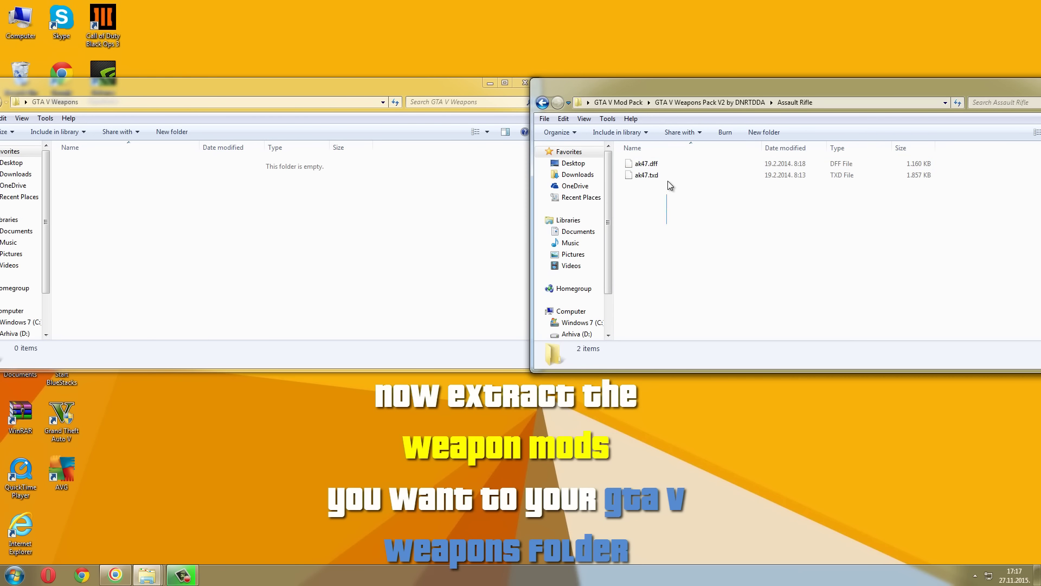
{"action": "left_click_drag", "start_coordinate": [668, 181], "coordinate": [395, 237]}
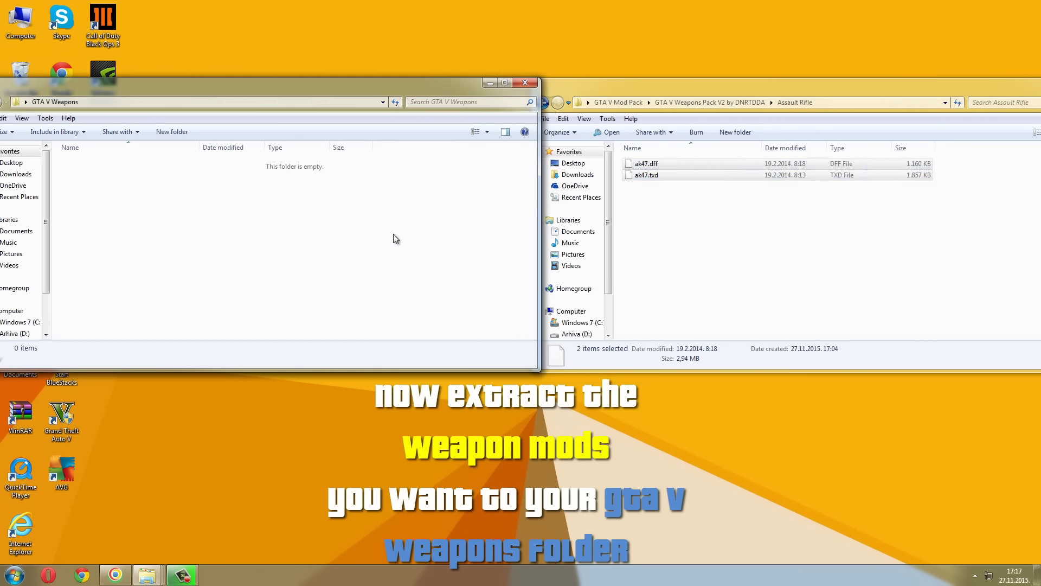
{"action": "left_click", "coordinate": [546, 103]}
{"action": "double_click", "coordinate": [651, 175]}
{"action": "left_click_drag", "start_coordinate": [671, 232], "coordinate": [434, 257]}
- Move the files from the pack's Assault SMG and Combat Pistol folders, mp5lng and colt45 (.dff and .txd), into GTA V Weapons
{"action": "left_click", "coordinate": [545, 107]}
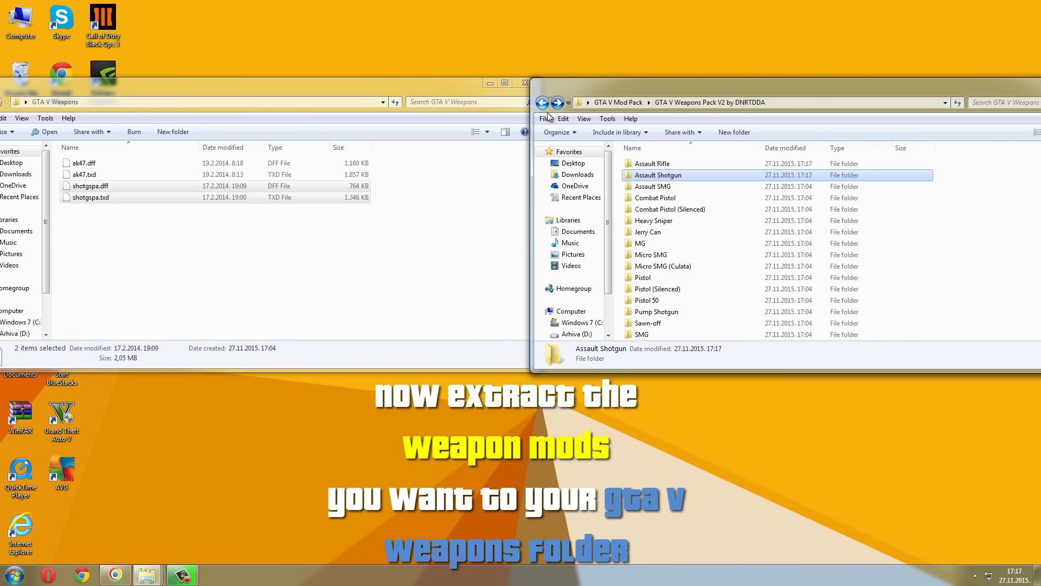
{"action": "double_click", "coordinate": [638, 187]}
{"action": "left_click_drag", "start_coordinate": [644, 231], "coordinate": [445, 263]}
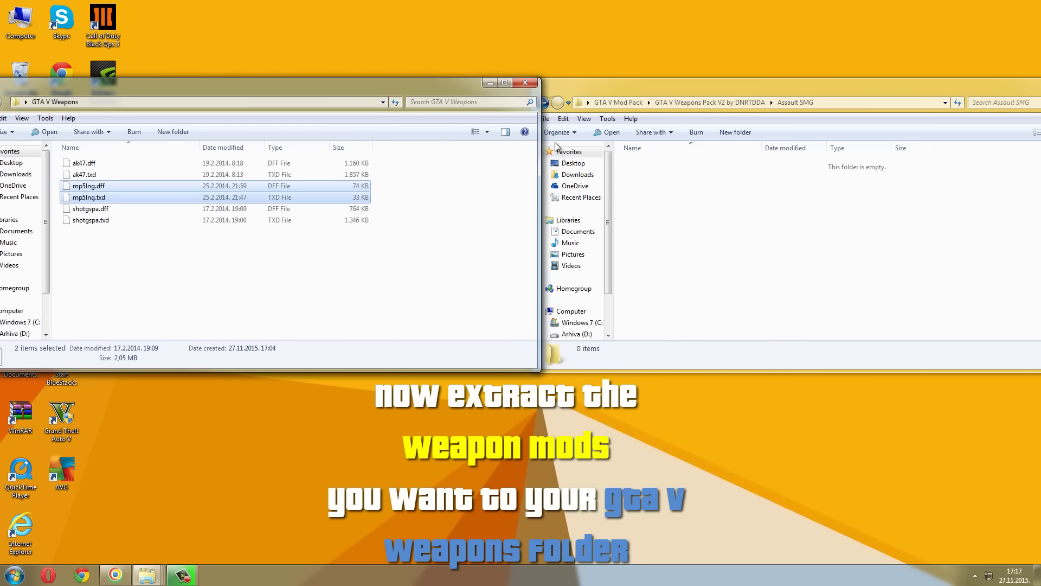
{"action": "left_click", "coordinate": [546, 104]}
{"action": "double_click", "coordinate": [659, 197]}
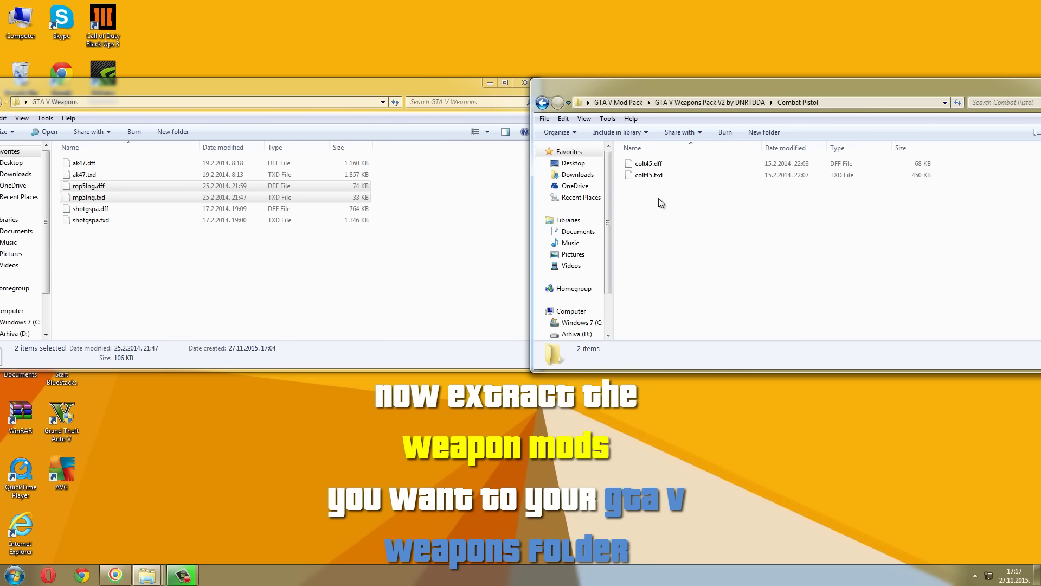
{"action": "left_click_drag", "start_coordinate": [653, 210], "coordinate": [420, 282]}
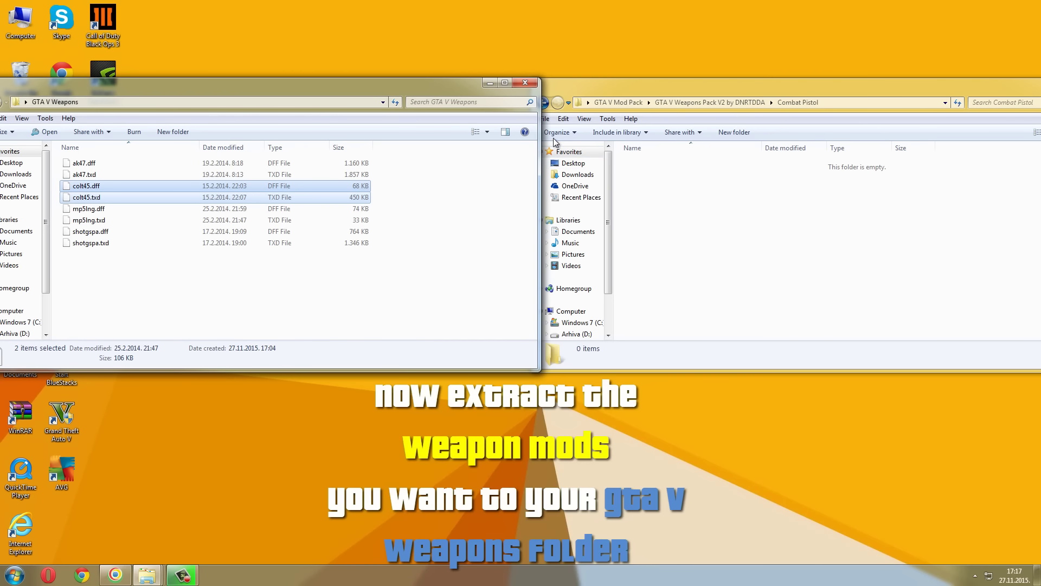
- Move sniper.dff and sniper.txd from the pack's Heavy Sniper folder into GTA V Weapons
{"action": "left_click", "coordinate": [546, 108]}
{"action": "left_click", "coordinate": [543, 102]}
{"action": "double_click", "coordinate": [658, 231]}
{"action": "left_click_drag", "start_coordinate": [663, 233], "coordinate": [651, 162]}
{"action": "left_click_drag", "start_coordinate": [651, 168], "coordinate": [418, 282]}
- Move micro_uzi.dff and micro_uzi.txd from the pack's Micro SMG folder into GTA V Weapons
{"action": "left_click", "coordinate": [545, 102]}
{"action": "scroll", "coordinate": [667, 234], "scroll_direction": "down", "scroll_amount": 1}
{"action": "double_click", "coordinate": [681, 239]}
{"action": "left_click_drag", "start_coordinate": [663, 214], "coordinate": [657, 158]}
{"action": "left_click_drag", "start_coordinate": [659, 163], "coordinate": [423, 271]}
- Move the files from the pack's Pump Shotgun and Sawn-off folders, chromegun and sawnoff (.dff and .txd), into GTA V Weapons
{"action": "left_click", "coordinate": [545, 102]}
{"action": "double_click", "coordinate": [695, 270]}
{"action": "left_click_drag", "start_coordinate": [682, 298], "coordinate": [667, 162]}
{"action": "left_click_drag", "start_coordinate": [662, 166], "coordinate": [423, 272]}
{"action": "left_click", "coordinate": [542, 103]}
{"action": "double_click", "coordinate": [669, 293]}
{"action": "left_click_drag", "start_coordinate": [669, 293], "coordinate": [678, 162]}
{"action": "left_click_drag", "start_coordinate": [672, 166], "coordinate": [479, 238]}
- Move desert_eagle.dff and desert_eagle.txd from the pack's Stun Gun folder into GTA V Weapons
{"action": "left_click", "coordinate": [543, 103]}
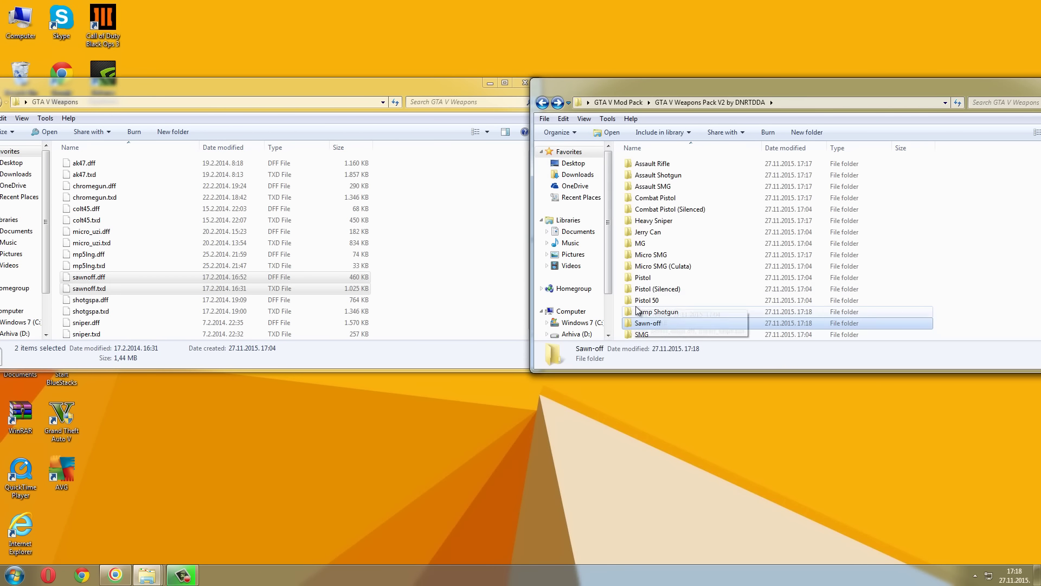
{"action": "scroll", "coordinate": [636, 305], "scroll_direction": "down", "scroll_amount": 1}
{"action": "double_click", "coordinate": [643, 318]}
{"action": "left_click", "coordinate": [542, 103]}
{"action": "double_click", "coordinate": [681, 325]}
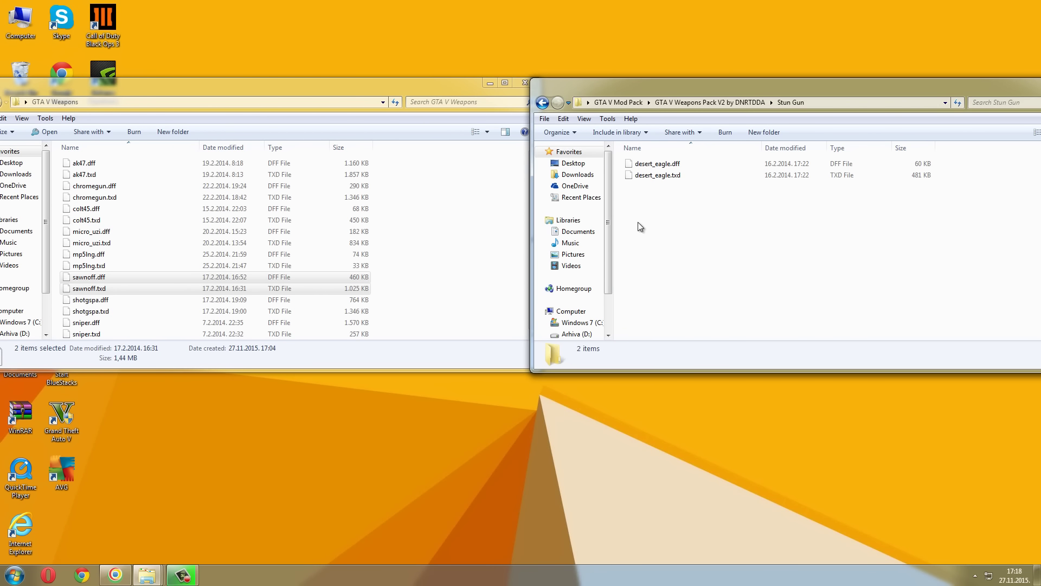
{"action": "left_click_drag", "start_coordinate": [641, 226], "coordinate": [684, 163]}
{"action": "left_click_drag", "start_coordinate": [658, 170], "coordinate": [467, 255]}
- Move desert_eagle.dff and desert_eagle.txd from the pack's Pistol 50 folder into GTA V Weapons, replacing the existing files
{"action": "left_click", "coordinate": [542, 103]}
{"action": "double_click", "coordinate": [704, 292]}
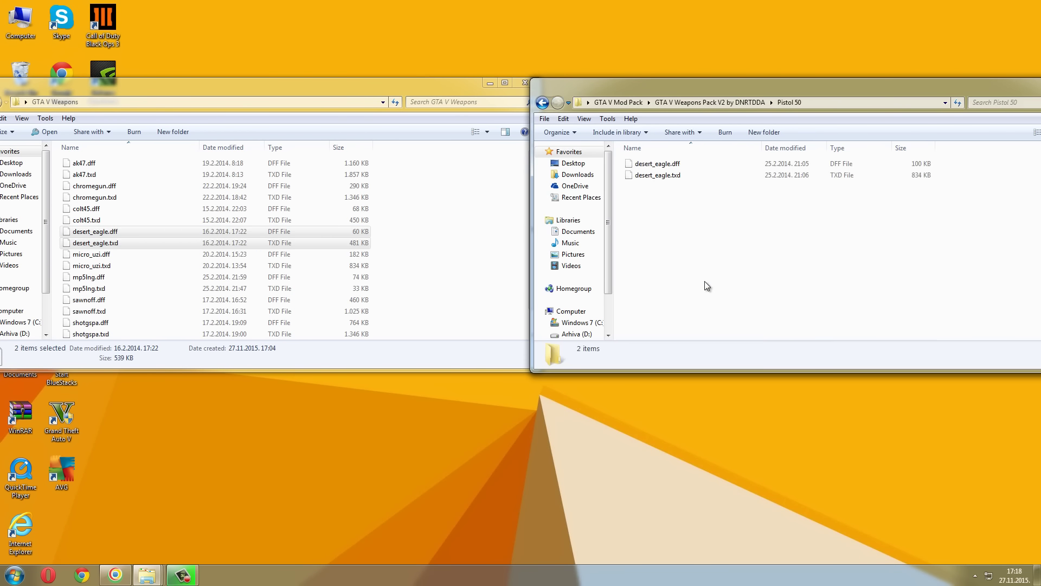
{"action": "left_click_drag", "start_coordinate": [708, 287], "coordinate": [685, 163]}
{"action": "left_click_drag", "start_coordinate": [657, 166], "coordinate": [493, 238]}
{"action": "left_click", "coordinate": [559, 204]}
- Move the files from the pack's Jerry Can and MG folders, gun_dildo1 and m4 (.dff and .txd), into GTA V Weapons
{"action": "left_click", "coordinate": [542, 102]}
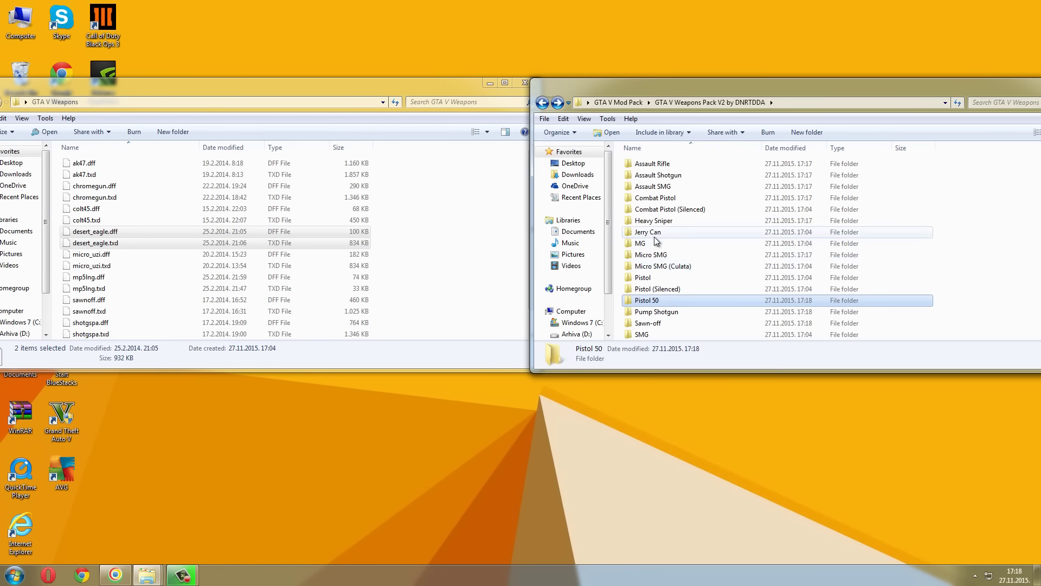
{"action": "double_click", "coordinate": [655, 237]}
{"action": "left_click_drag", "start_coordinate": [654, 238], "coordinate": [685, 163]}
{"action": "left_click_drag", "start_coordinate": [658, 165], "coordinate": [477, 250]}
{"action": "left_click", "coordinate": [542, 103]}
{"action": "double_click", "coordinate": [645, 243]}
{"action": "left_click_drag", "start_coordinate": [655, 245], "coordinate": [651, 166]}
{"action": "left_click_drag", "start_coordinate": [645, 169], "coordinate": [478, 255]}
- Return the pack window to GTA V Mod Pack and minimize it, moving the GTA V Weapons window aside to clear the desktop
{"action": "left_click_drag", "start_coordinate": [719, 91], "coordinate": [733, 98]}
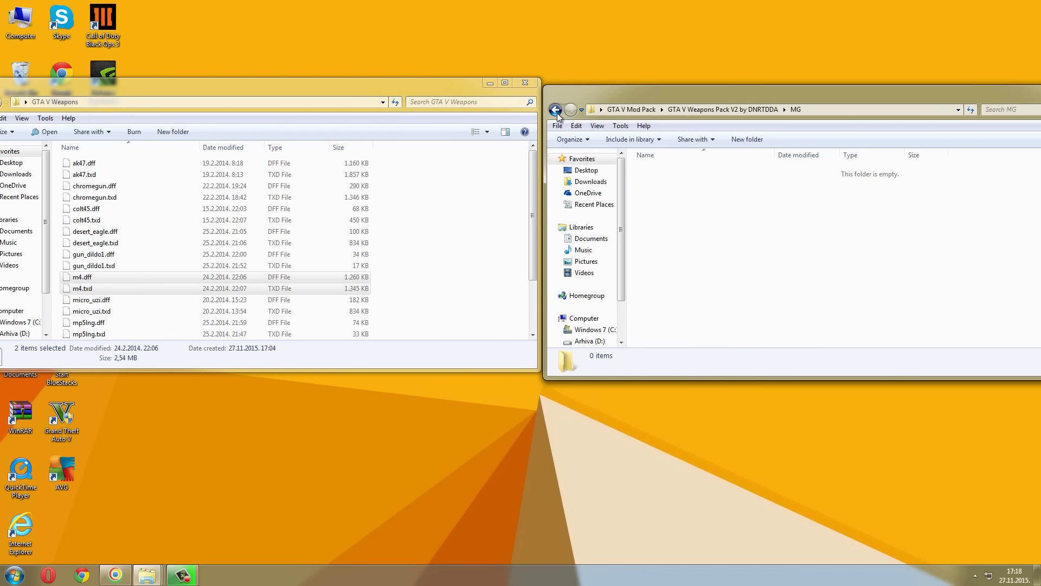
{"action": "left_click", "coordinate": [556, 110]}
{"action": "left_click", "coordinate": [556, 110]}
{"action": "left_click", "coordinate": [681, 307]}
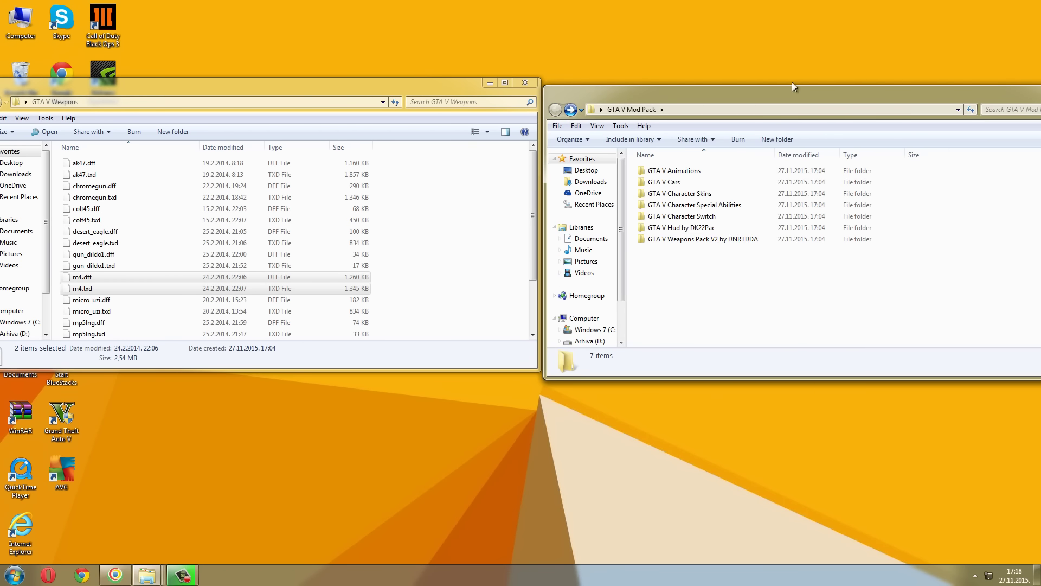
{"action": "left_click_drag", "start_coordinate": [773, 100], "coordinate": [683, 112]}
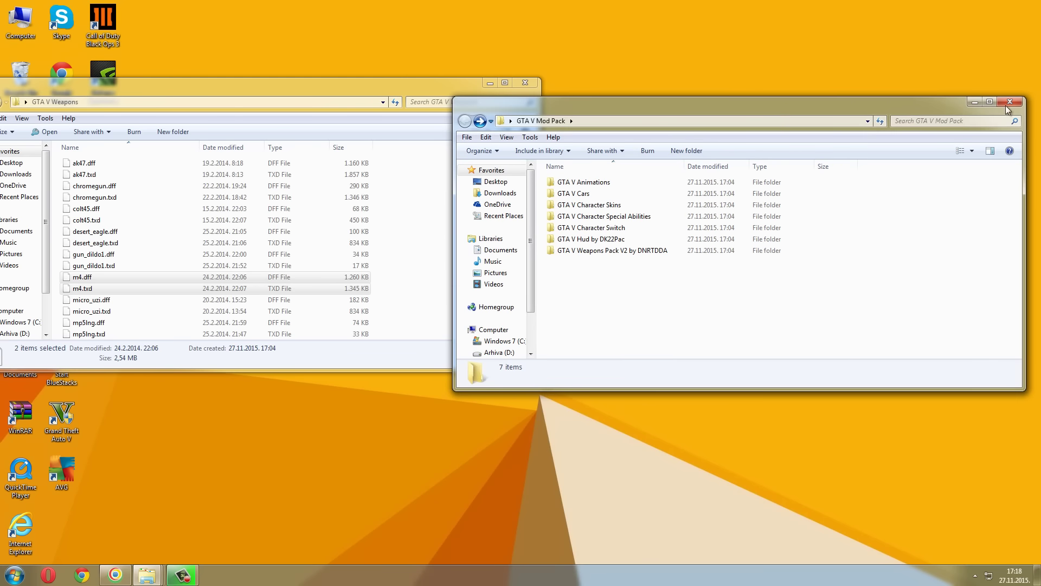
{"action": "left_click", "coordinate": [974, 101]}
{"action": "left_click_drag", "start_coordinate": [436, 90], "coordinate": [1040, 136]}
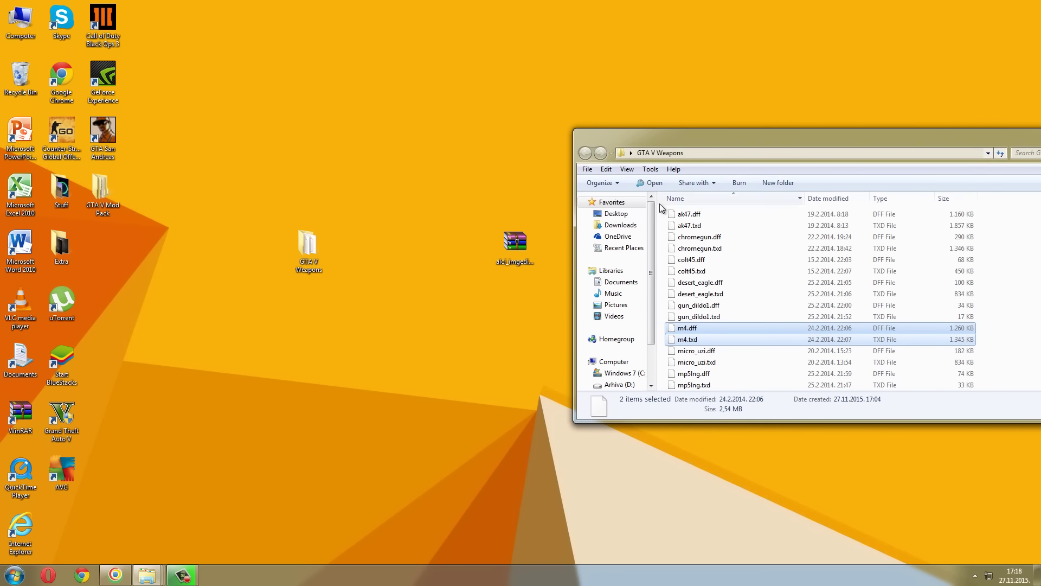
- Open the alci_imgeditor-1.5 archive from the desktop and create a new desktop folder named Alci
{"action": "left_click", "coordinate": [513, 246]}
{"action": "left_click_drag", "start_coordinate": [482, 235], "coordinate": [510, 247]}
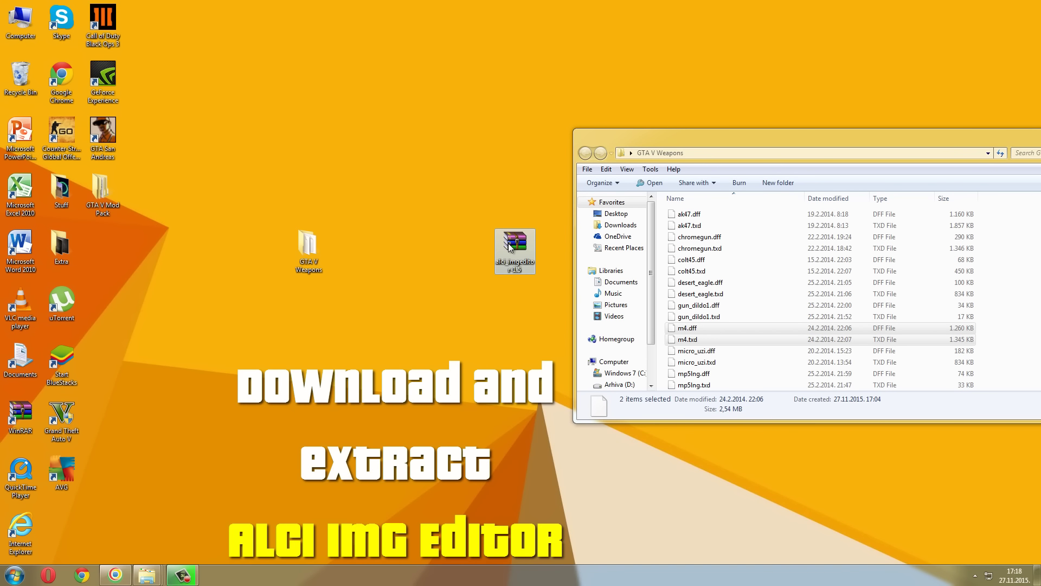
{"action": "double_click", "coordinate": [510, 246]}
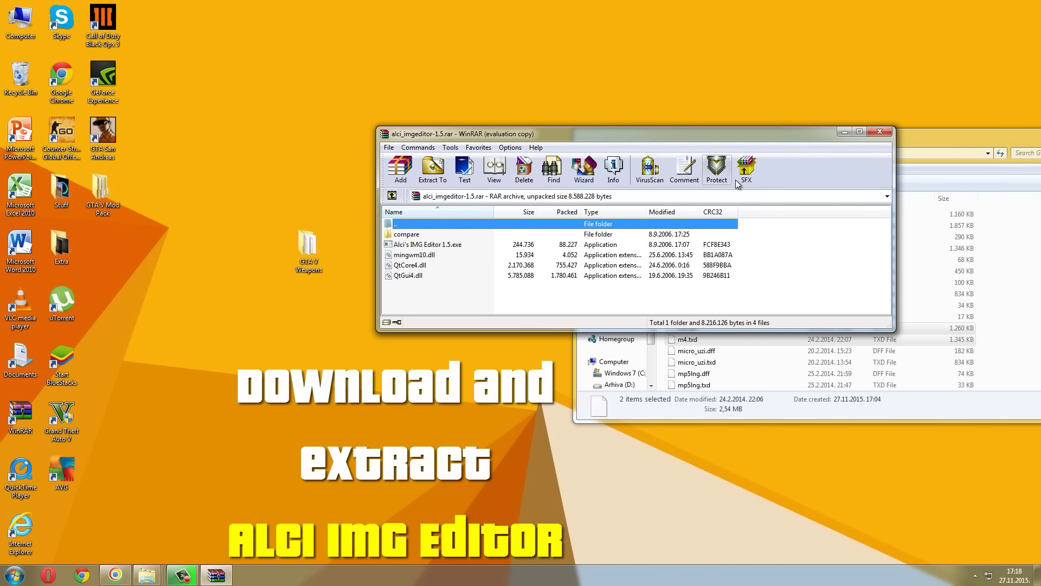
{"action": "left_click", "coordinate": [692, 236]}
{"action": "right_click", "coordinate": [102, 238]}
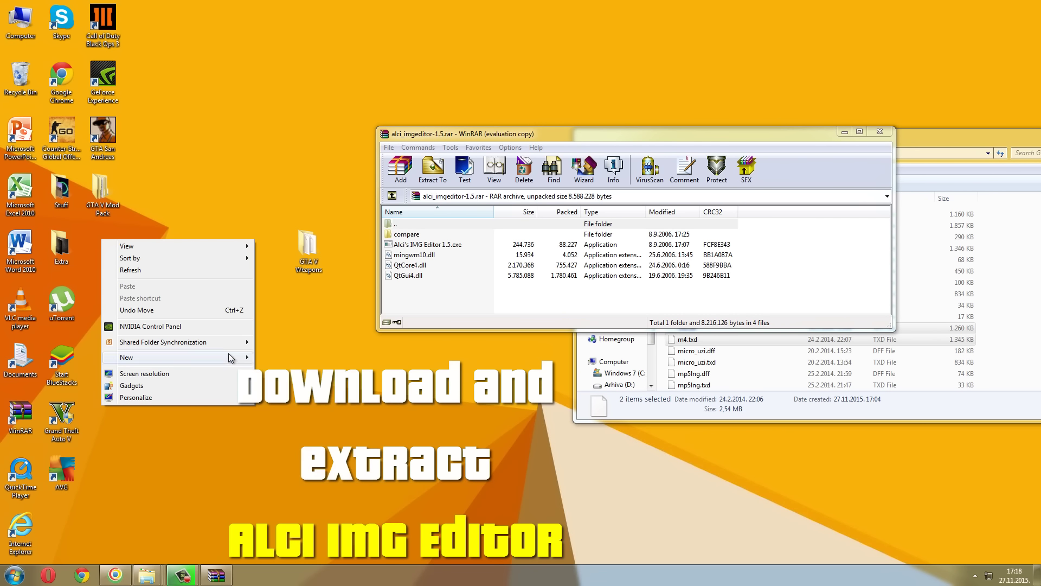
{"action": "left_click", "coordinate": [272, 353]}
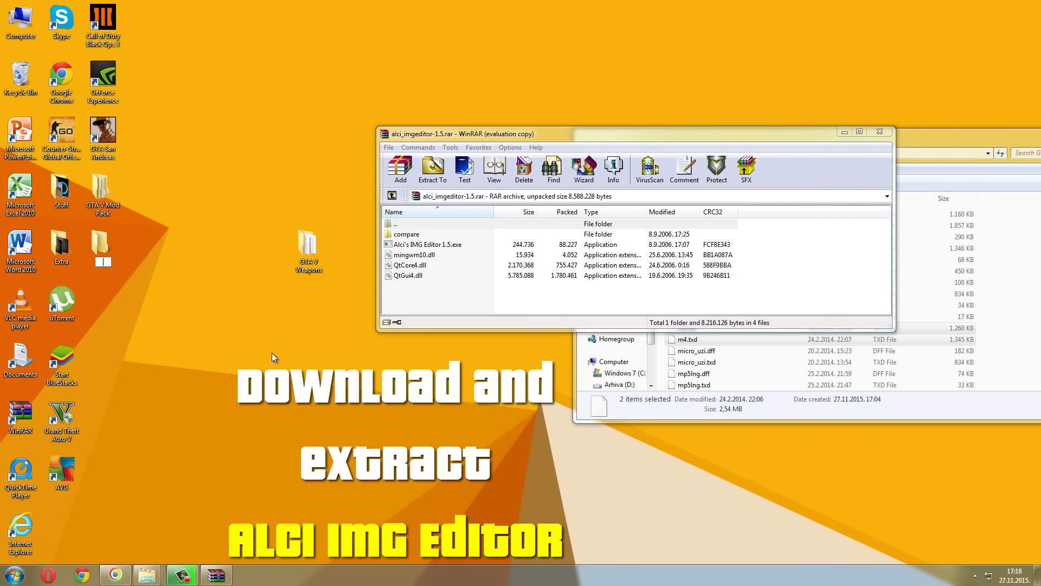
{"action": "type", "text": "Alci"}
{"action": "key", "text": "Return"}
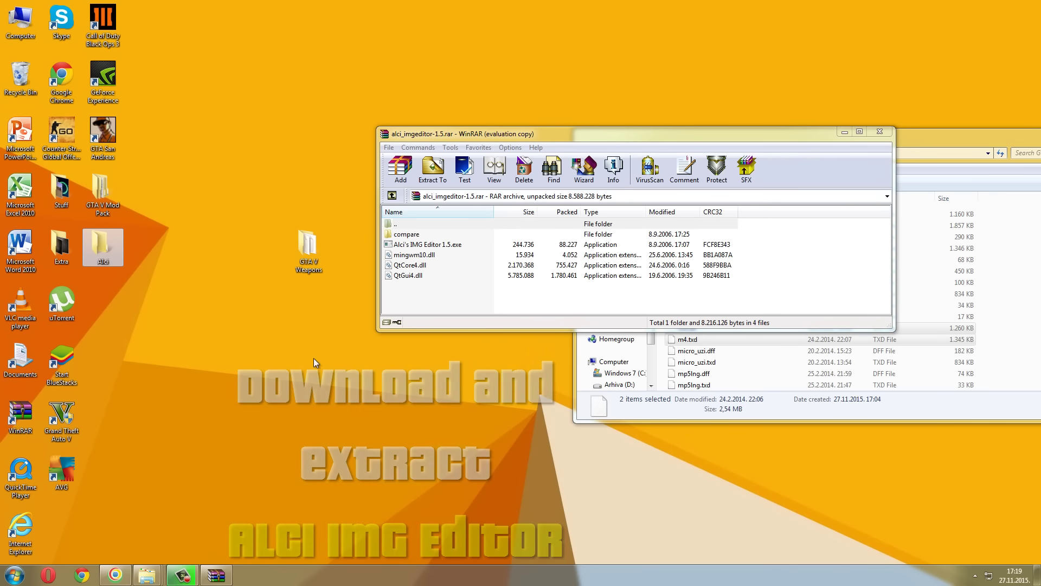
- Extract the archive's compare folder, Alci's IMG Editor 1.5.exe and DLL files into the Alci folder, closing the archive and refreshing the desktop
{"action": "left_click_drag", "start_coordinate": [414, 301], "coordinate": [438, 243]}
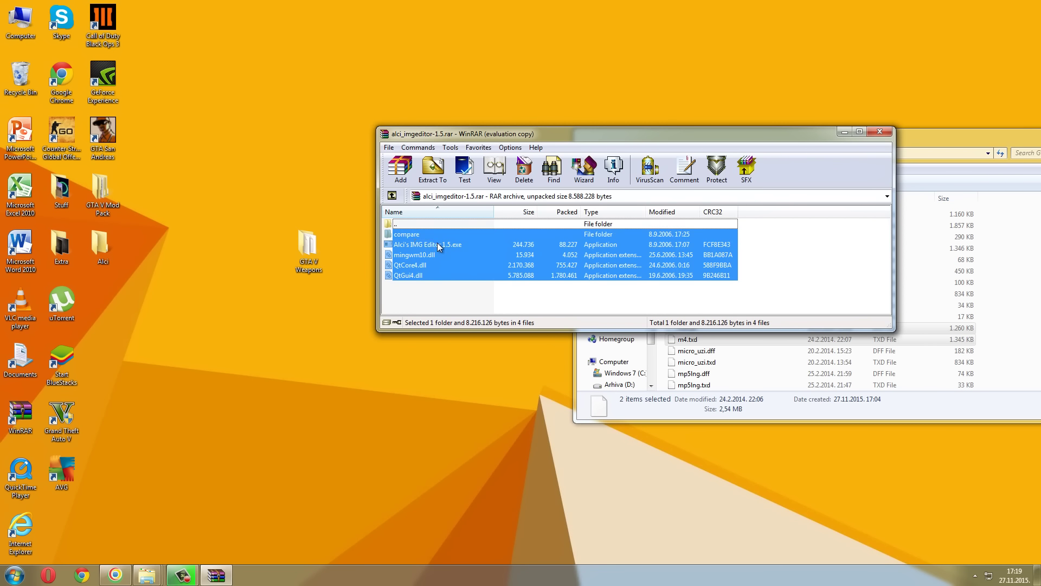
{"action": "left_click_drag", "start_coordinate": [96, 249], "coordinate": [91, 245]}
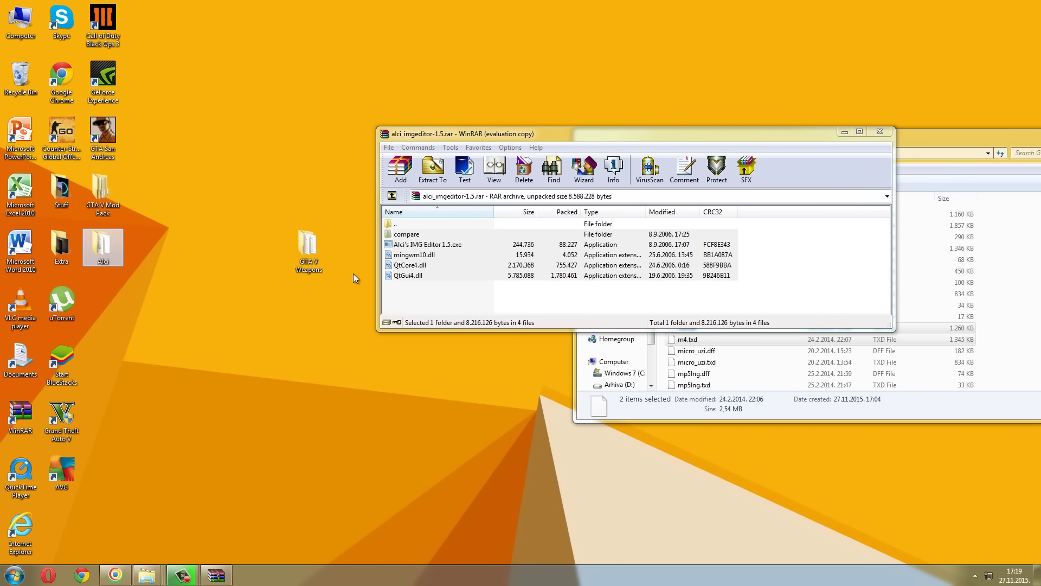
{"action": "left_click", "coordinate": [879, 133]}
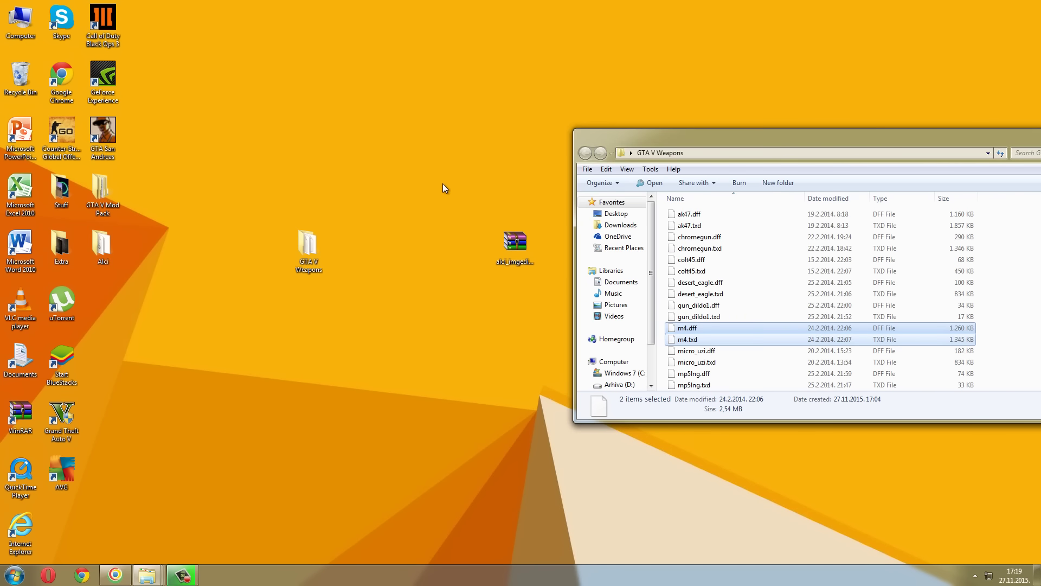
{"action": "right_click", "coordinate": [171, 243]}
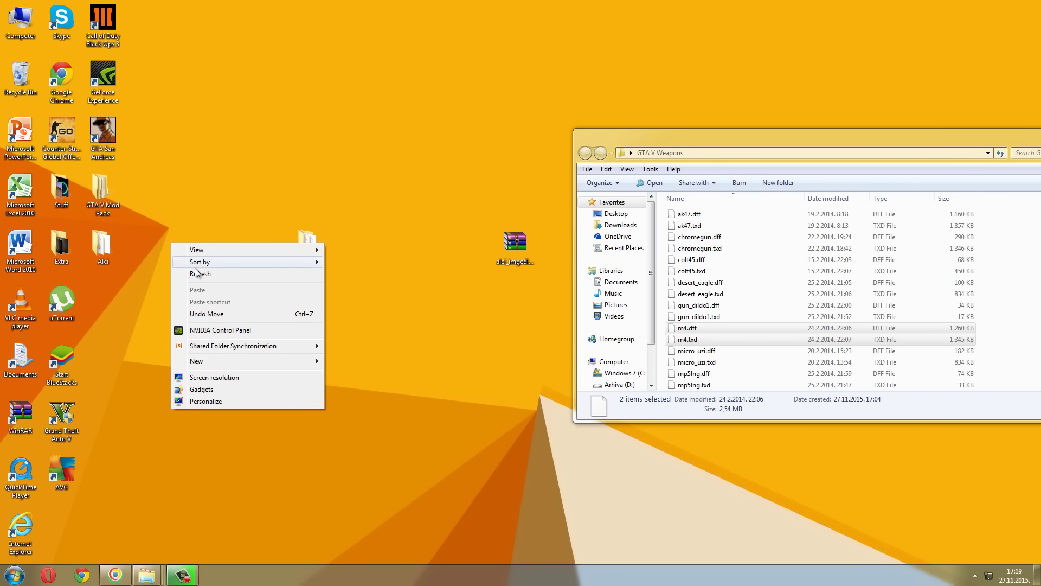
{"action": "left_click", "coordinate": [198, 273]}
- Launch Alci's IMG Editor 1.5 from the Alci folder
{"action": "double_click", "coordinate": [102, 249]}
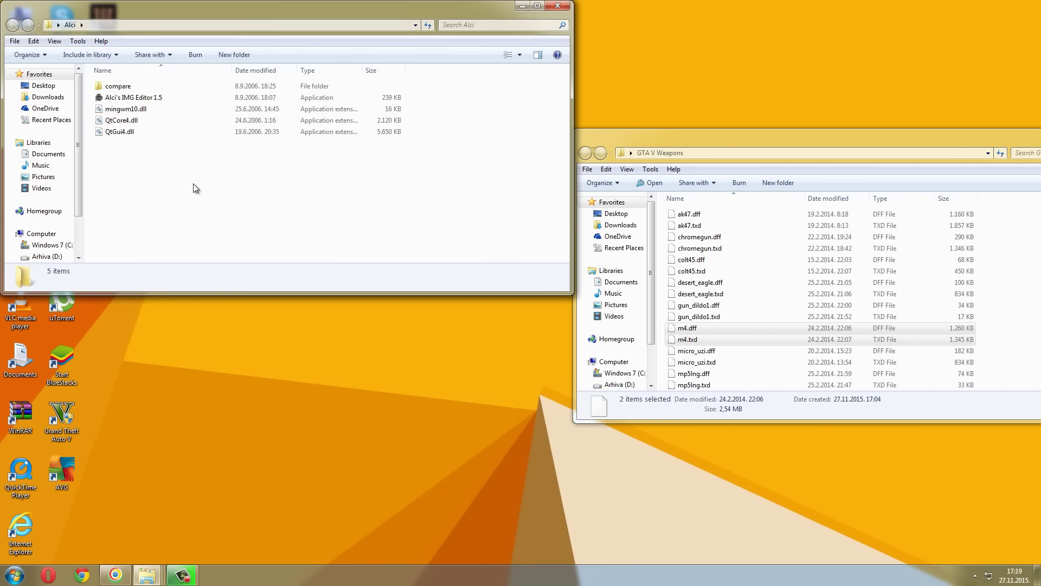
{"action": "left_click_drag", "start_coordinate": [254, 8], "coordinate": [653, 180]}
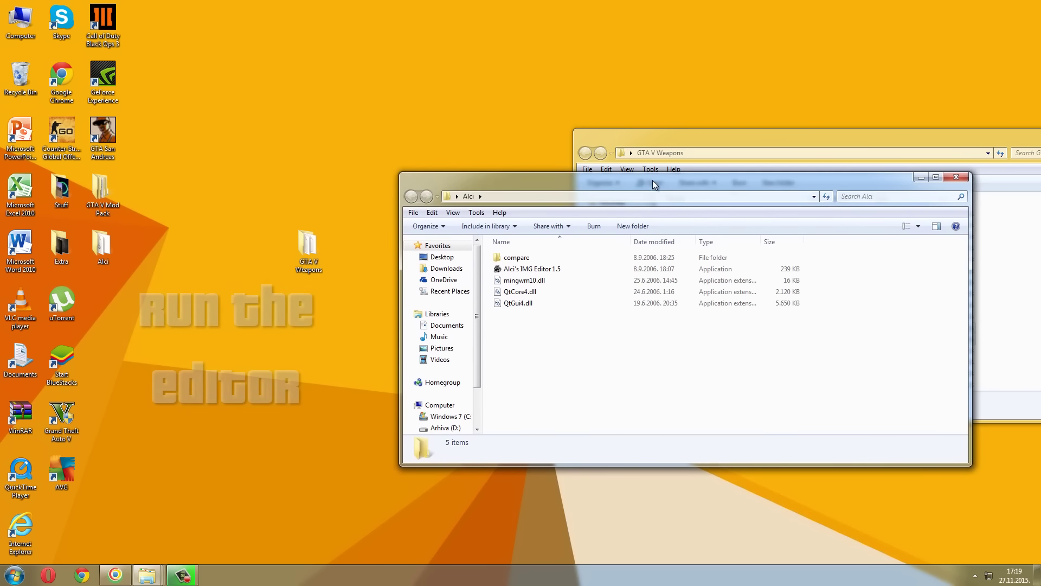
{"action": "left_click", "coordinate": [565, 269]}
{"action": "double_click", "coordinate": [565, 269]}
{"action": "left_click", "coordinate": [545, 300]}
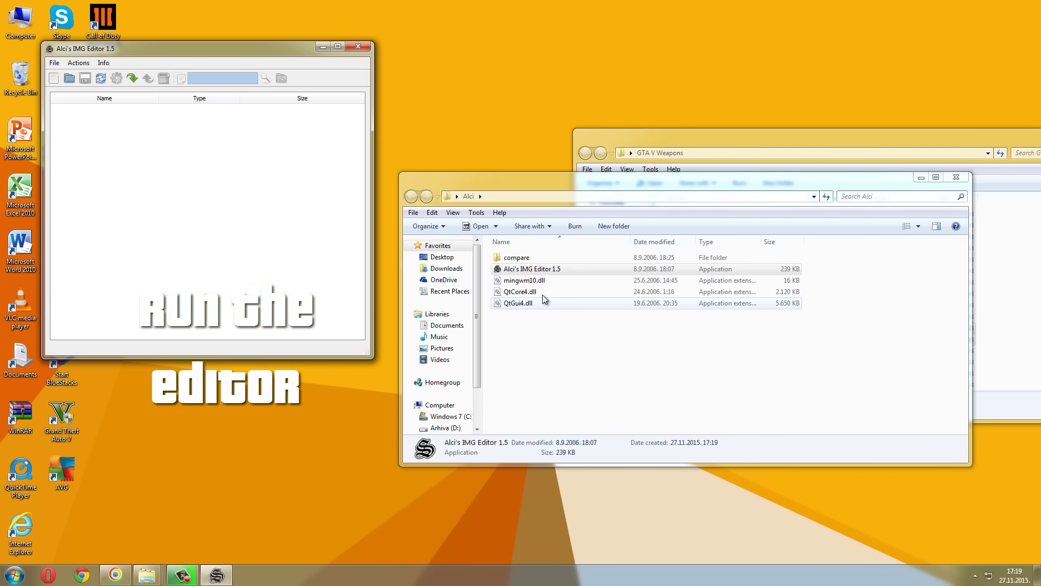
- Open gta3.img from the models folder of D:\extra\GTA San Andreas in the IMG editor
{"action": "left_click", "coordinate": [59, 64]}
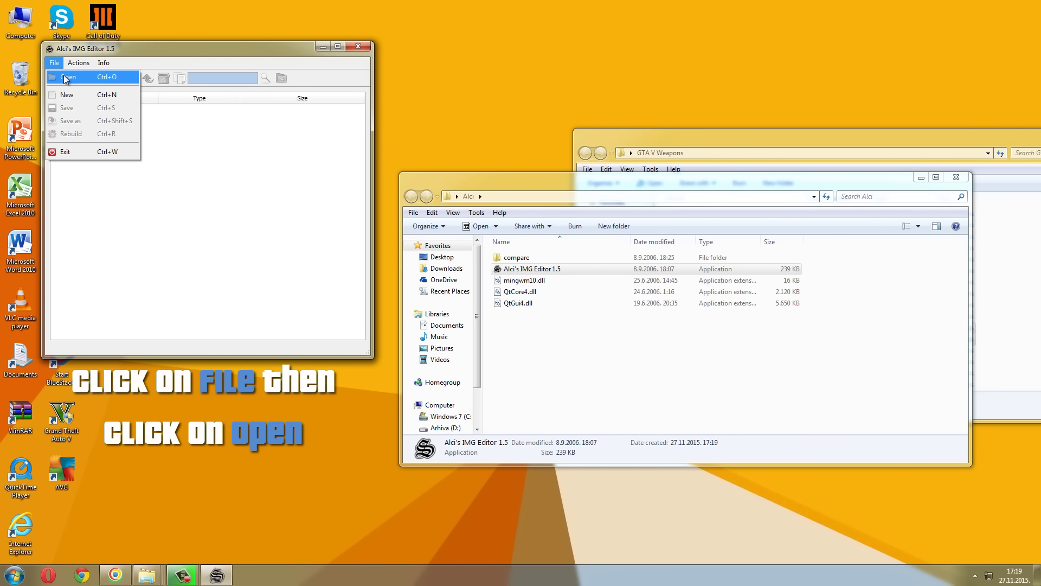
{"action": "left_click", "coordinate": [66, 78]}
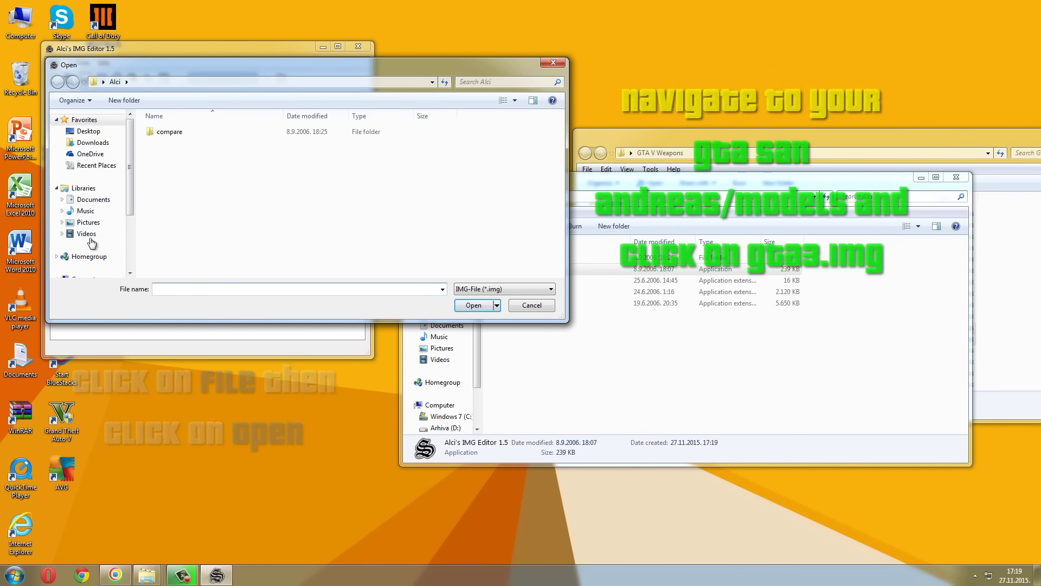
{"action": "left_click_drag", "start_coordinate": [133, 173], "coordinate": [135, 206]}
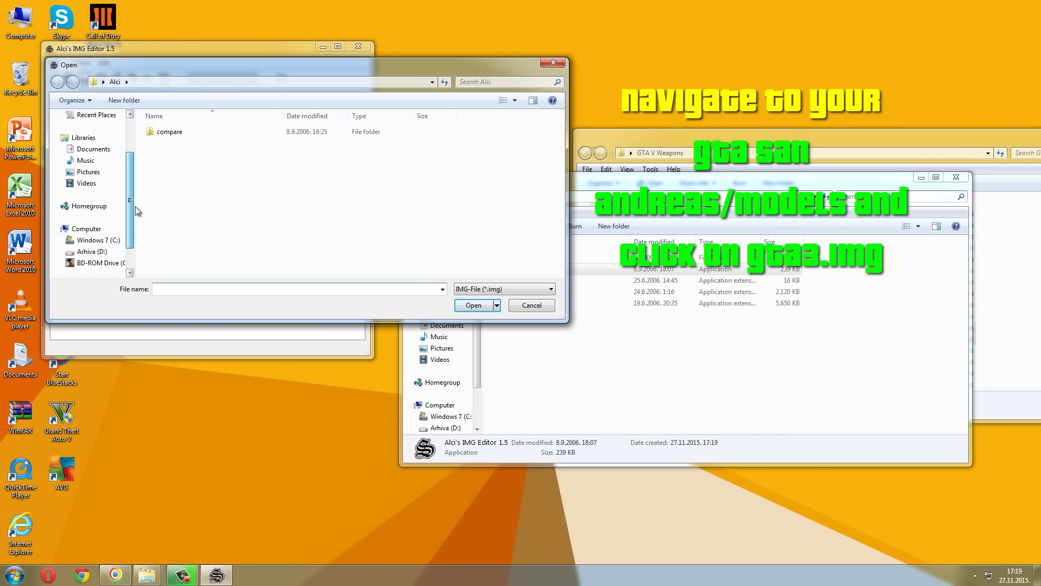
{"action": "left_click", "coordinate": [100, 251]}
{"action": "double_click", "coordinate": [172, 133]}
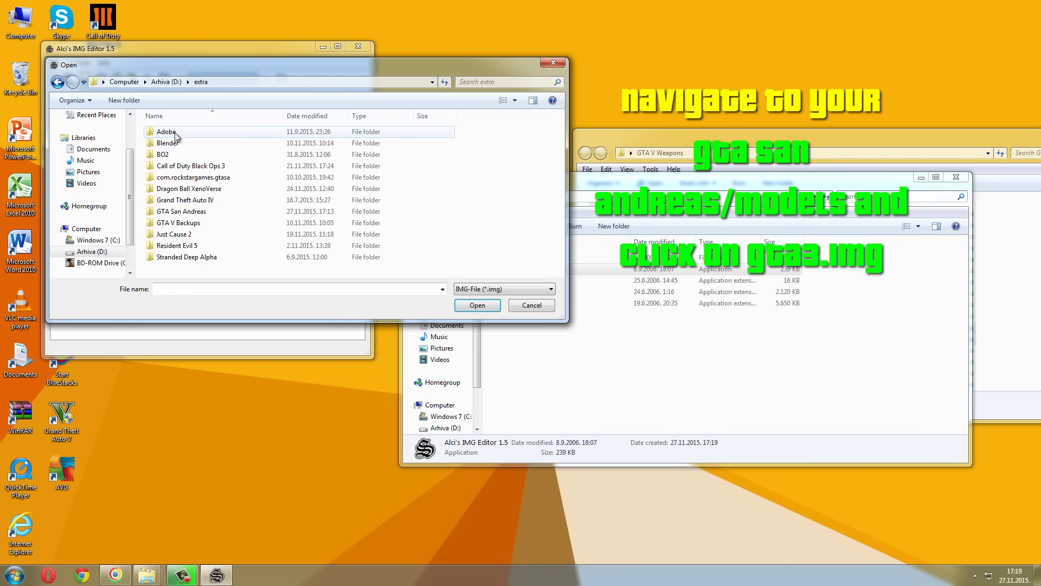
{"action": "double_click", "coordinate": [199, 212]}
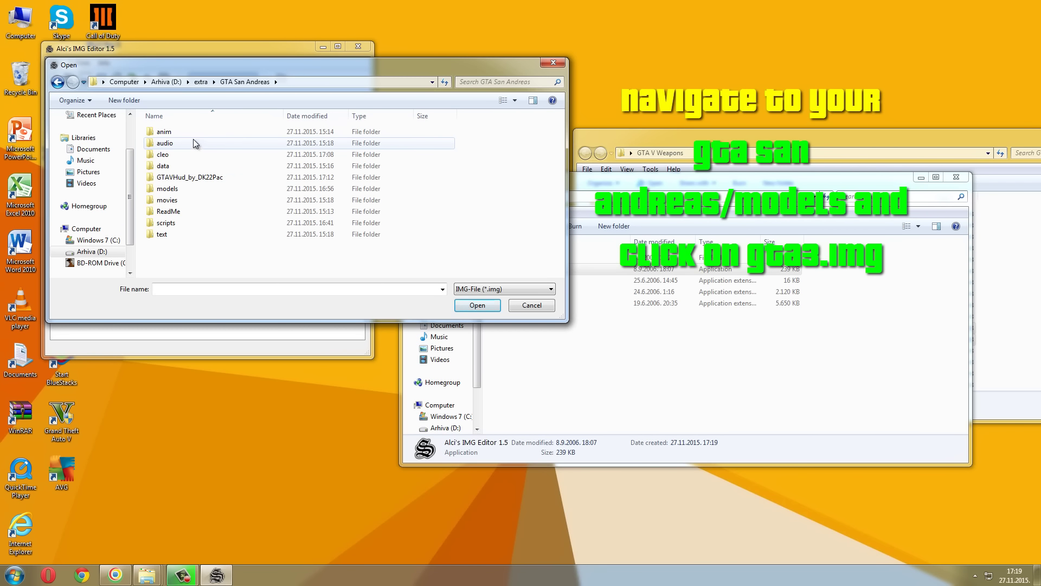
{"action": "double_click", "coordinate": [198, 188]}
{"action": "left_click", "coordinate": [236, 210]}
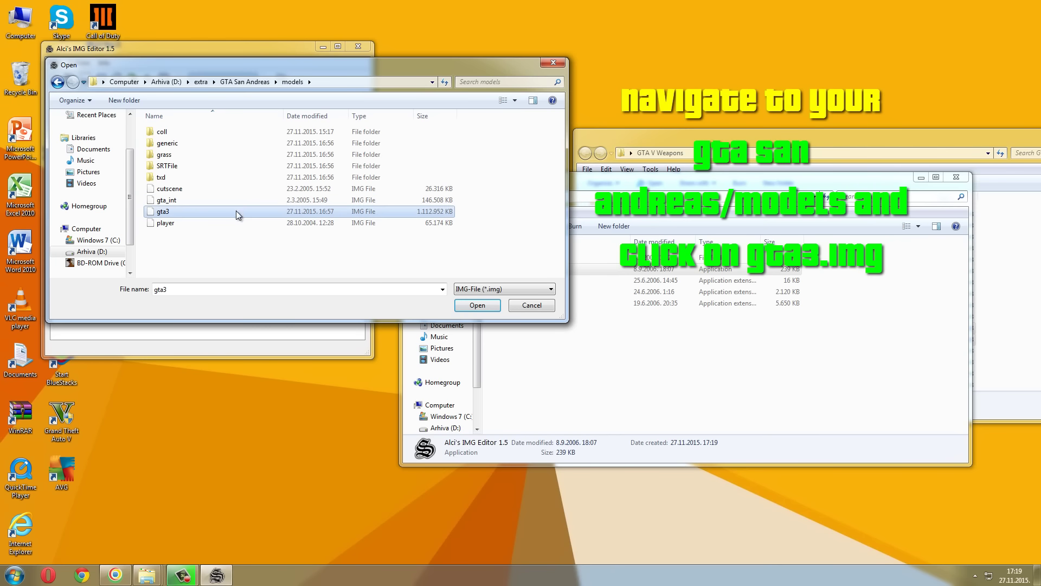
{"action": "left_click", "coordinate": [477, 306]}
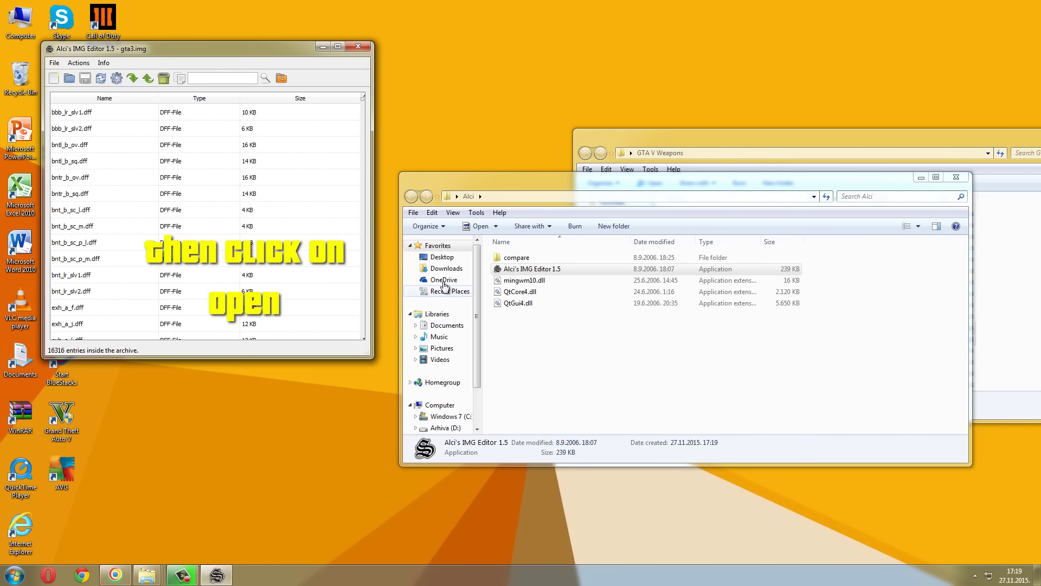
- Import all weapon files from the desktop's GTA V Weapons folder into gta3.img
{"action": "left_click", "coordinate": [79, 63]}
{"action": "left_click", "coordinate": [93, 90]}
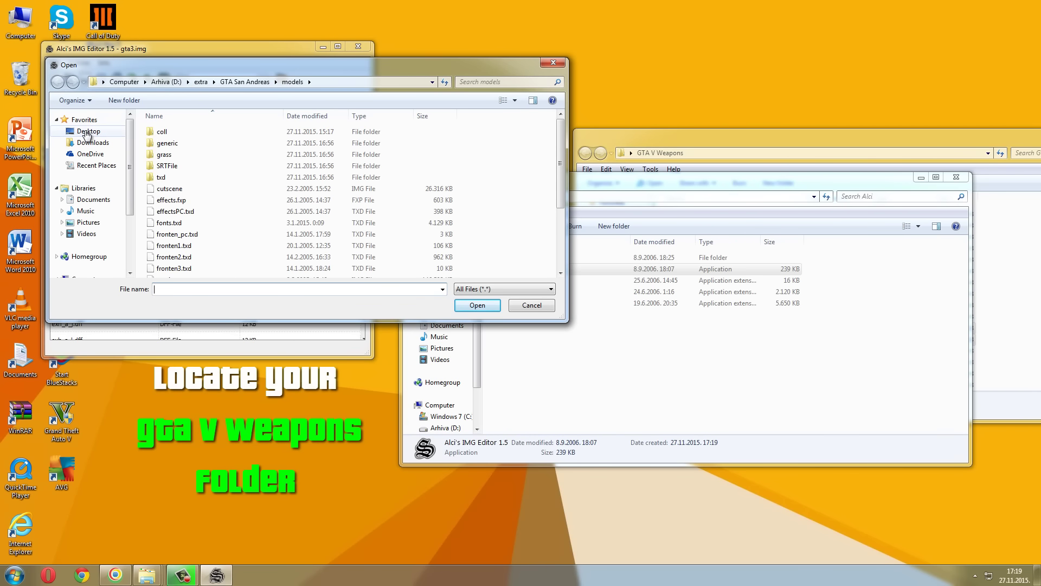
{"action": "left_click", "coordinate": [86, 132]}
{"action": "left_click_drag", "start_coordinate": [561, 165], "coordinate": [571, 185]}
{"action": "double_click", "coordinate": [353, 212]}
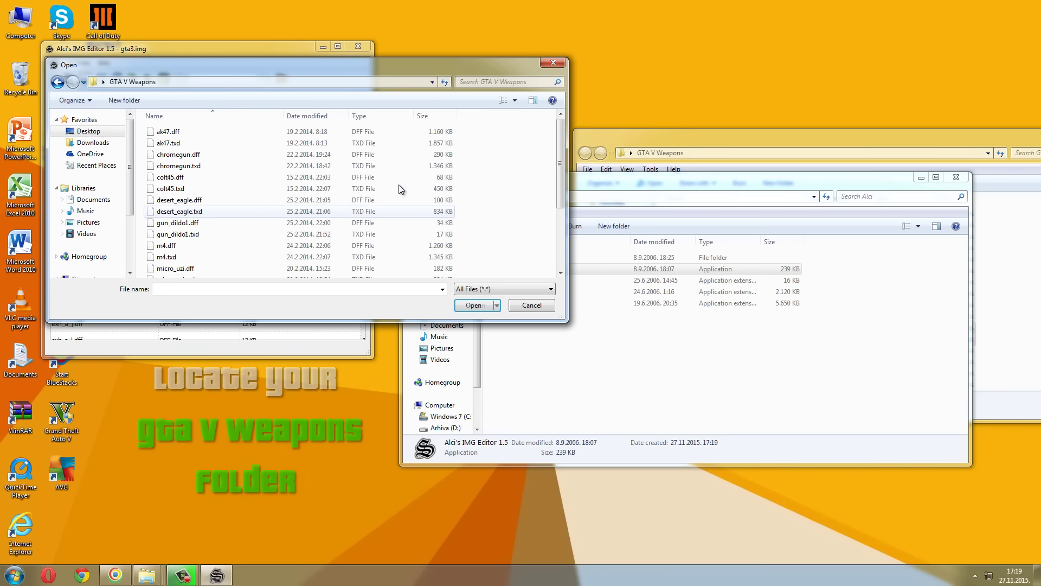
{"action": "left_click_drag", "start_coordinate": [502, 123], "coordinate": [424, 337]}
{"action": "left_click", "coordinate": [473, 305]}
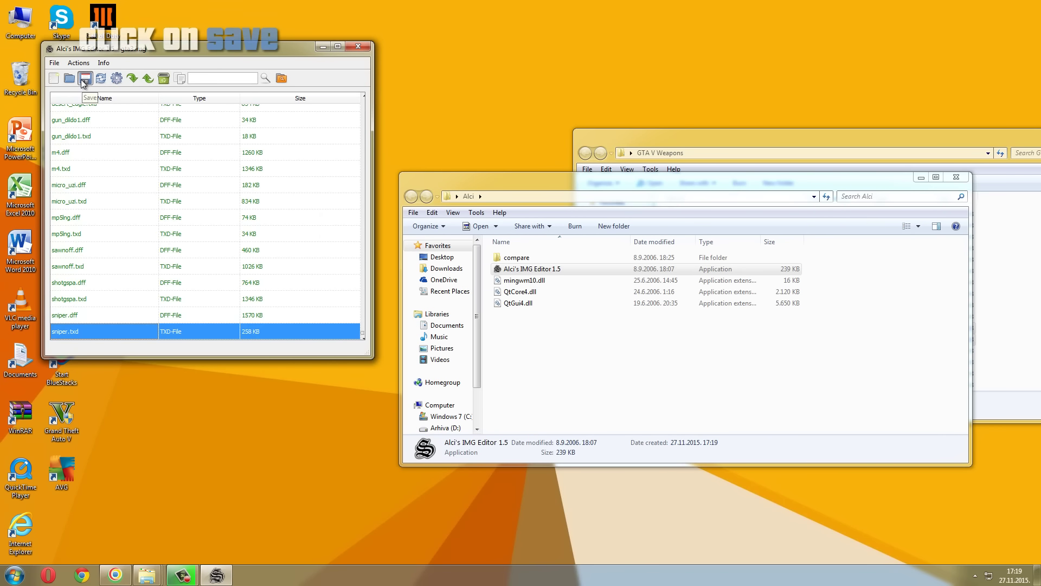
- Save gta3.img, exit the IMG editor and close the Alci folder
{"action": "left_click", "coordinate": [85, 79]}
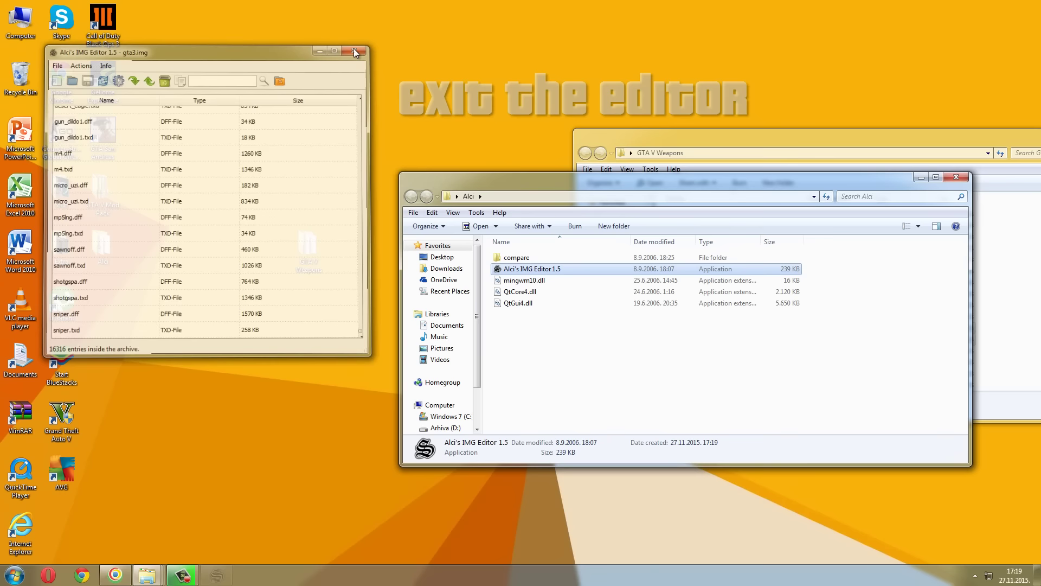
{"action": "left_click", "coordinate": [357, 46]}
{"action": "left_click", "coordinate": [955, 180]}
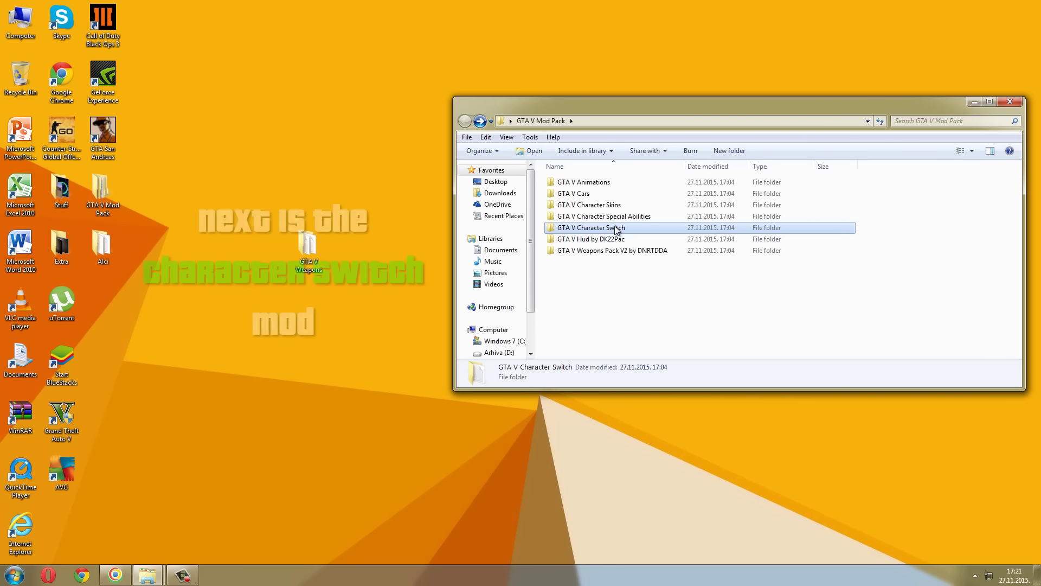
- Open the pack's GTA V Character Switch folder and place the GTA San Andreas folder window beside it
{"action": "double_click", "coordinate": [616, 229]}
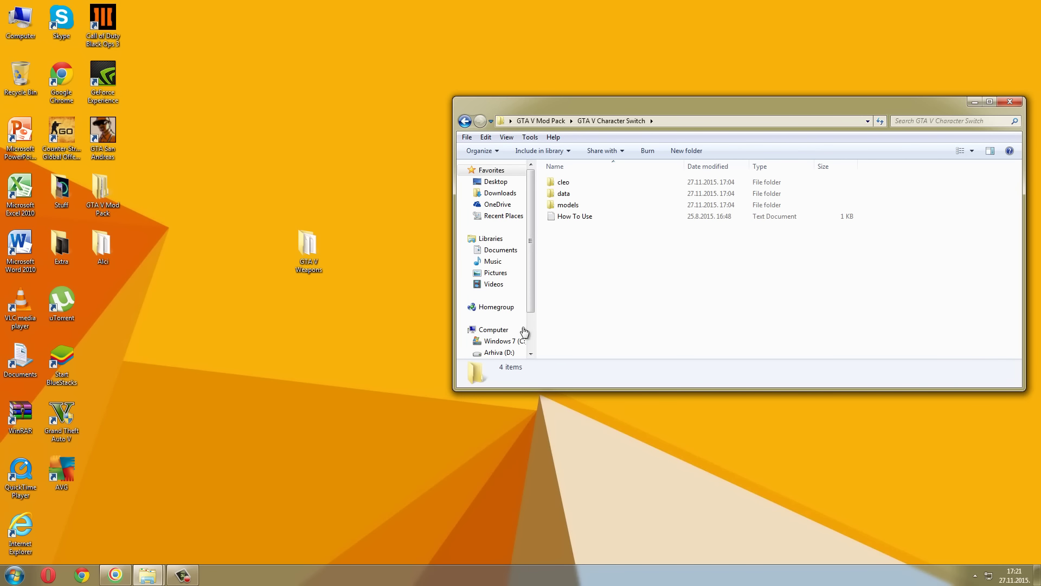
{"action": "mouse_move", "coordinate": [147, 574]}
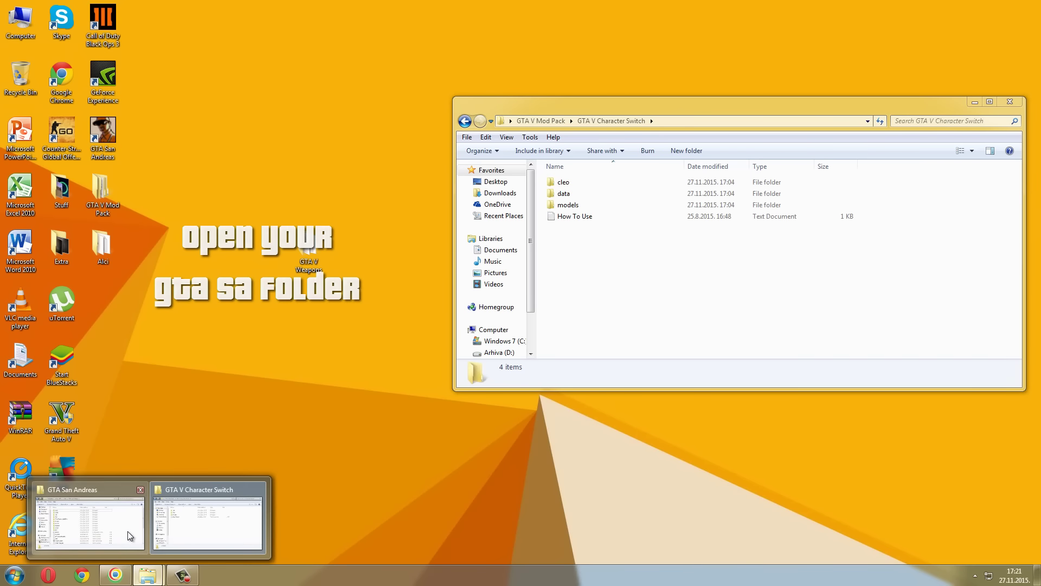
{"action": "left_click", "coordinate": [128, 531]}
{"action": "left_click_drag", "start_coordinate": [424, 69], "coordinate": [1, 108]}
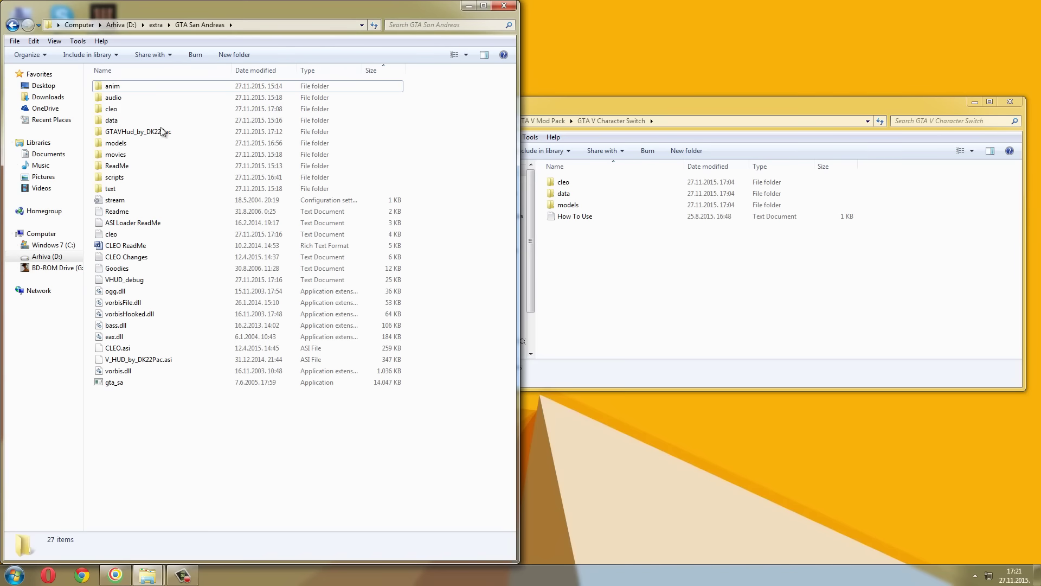
- Copy MENU.txd from the Character Switch mod's models\txd folder into the models\txd folder of GTA San Andreas
{"action": "left_click_drag", "start_coordinate": [593, 101], "coordinate": [1040, 195]}
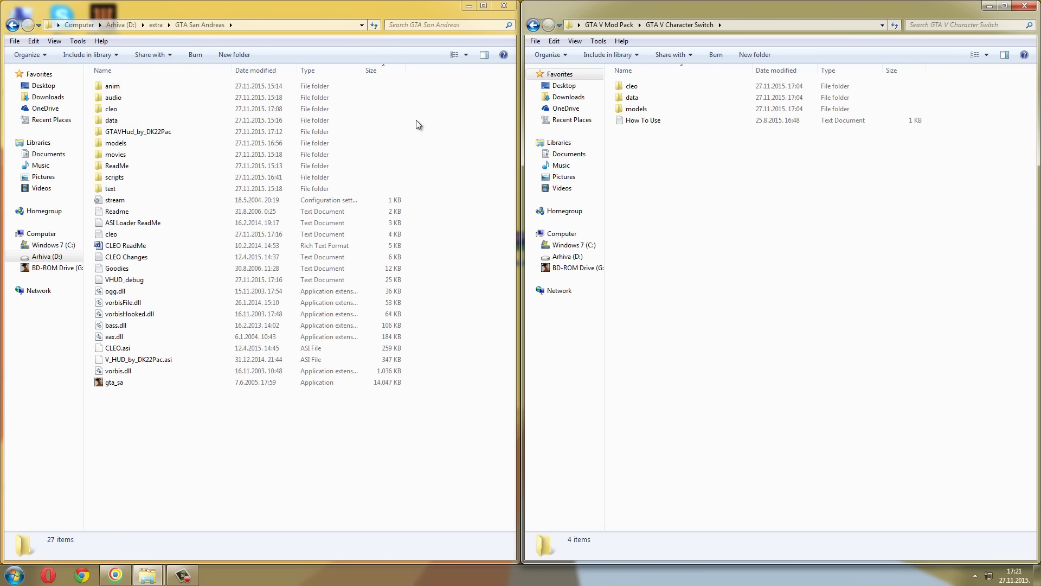
{"action": "double_click", "coordinate": [658, 109]}
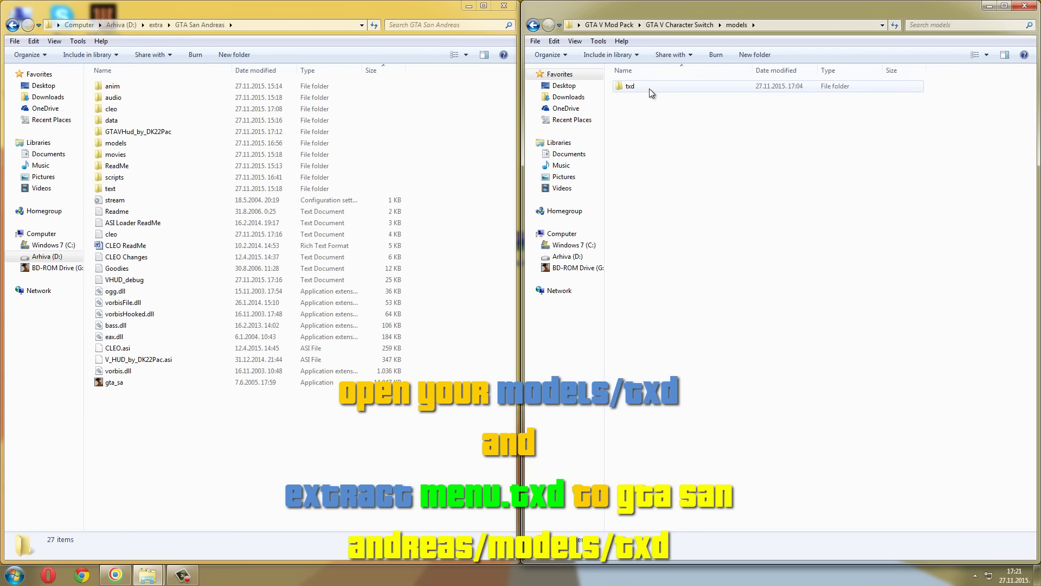
{"action": "double_click", "coordinate": [650, 89]}
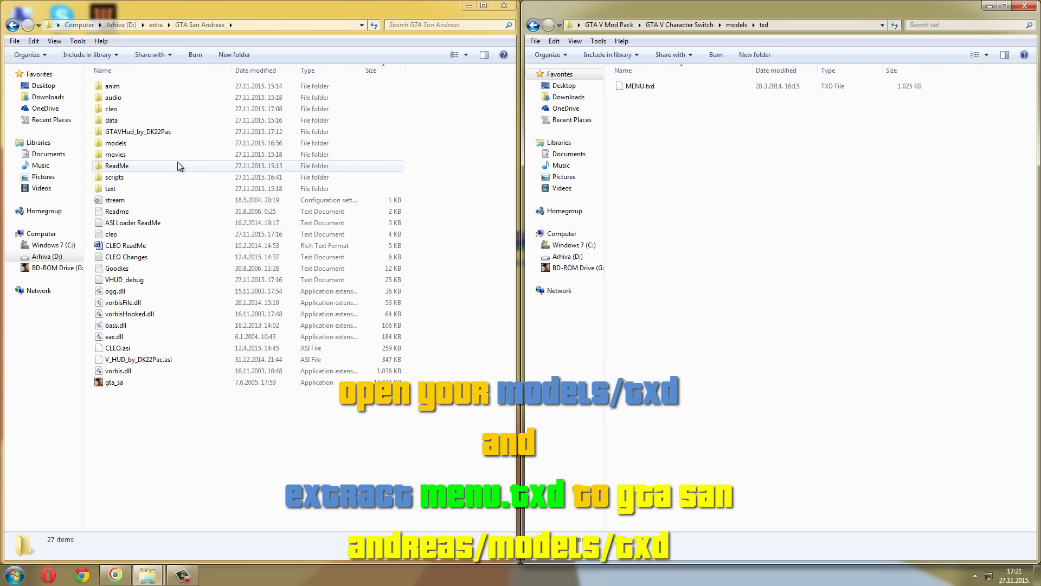
{"action": "double_click", "coordinate": [161, 143]}
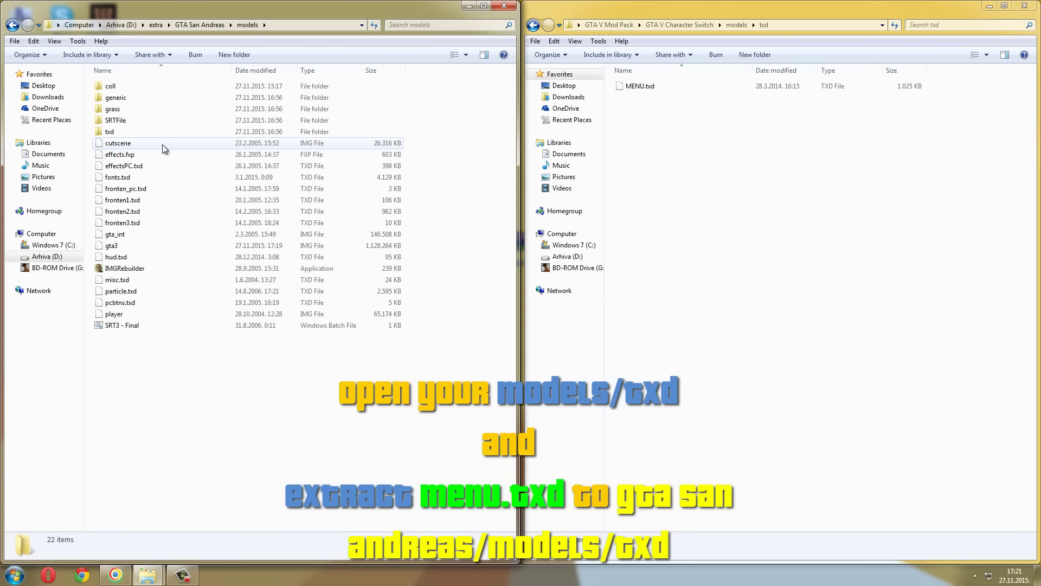
{"action": "double_click", "coordinate": [155, 130]}
{"action": "left_click_drag", "start_coordinate": [662, 85], "coordinate": [484, 207]}
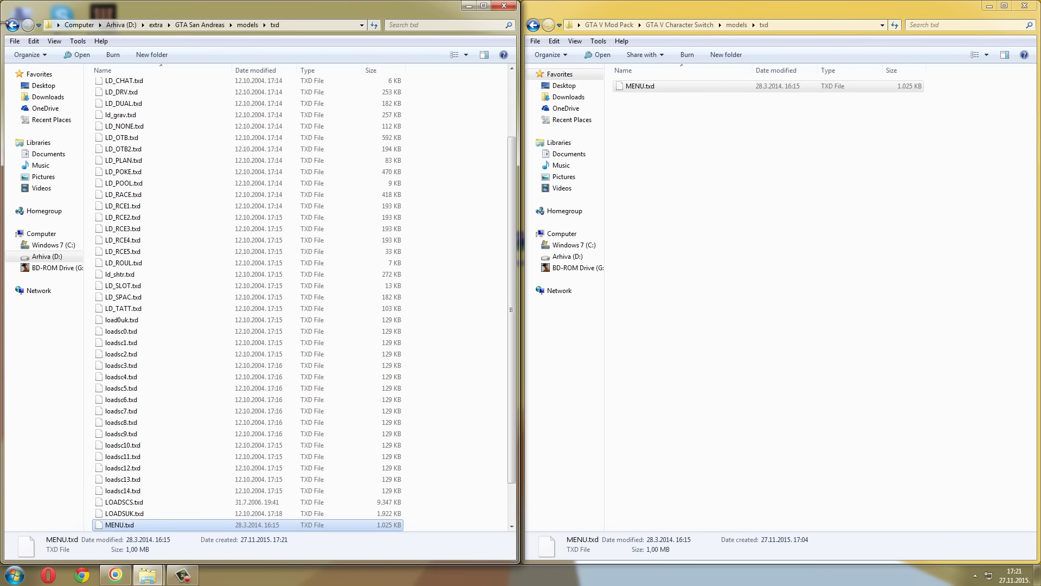
- Copy clothes and shopping from the Character Switch data folder into the GTA San Andreas data folder, replacing the existing files
{"action": "left_click", "coordinate": [12, 25]}
{"action": "left_click", "coordinate": [12, 25]}
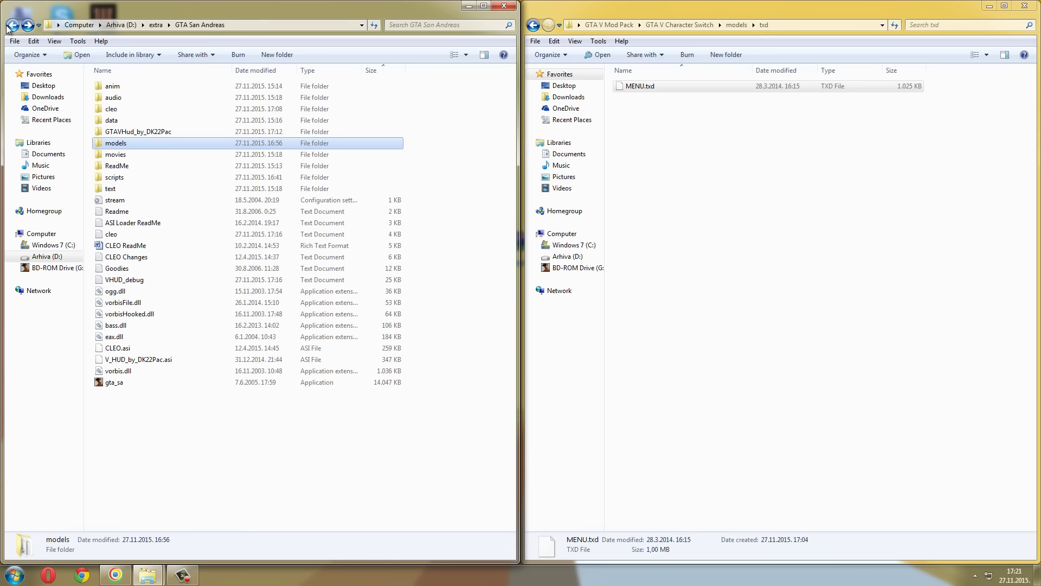
{"action": "left_click", "coordinate": [540, 27]}
{"action": "left_click", "coordinate": [539, 28]}
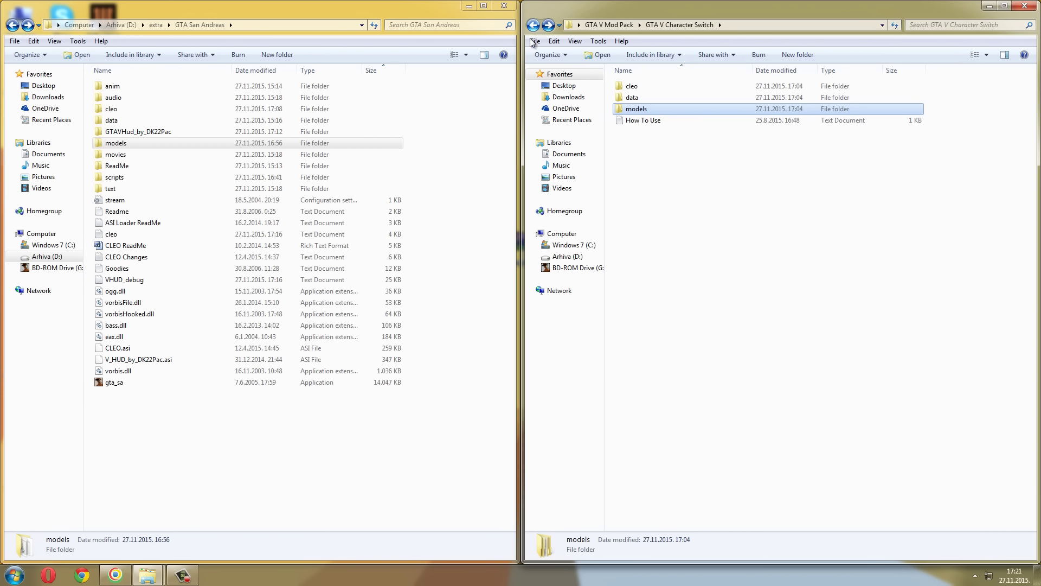
{"action": "double_click", "coordinate": [633, 99]}
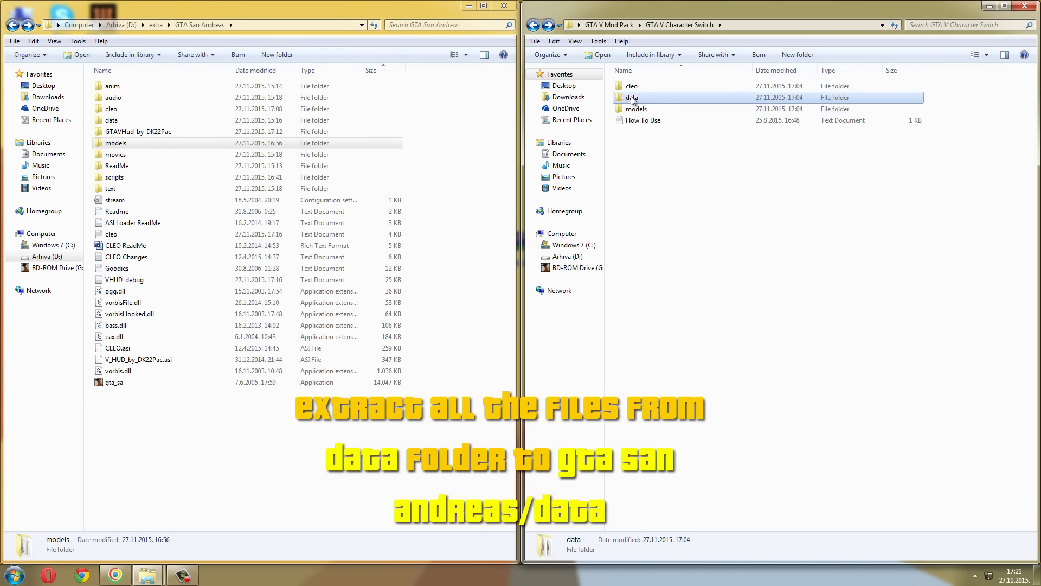
{"action": "double_click", "coordinate": [207, 120]}
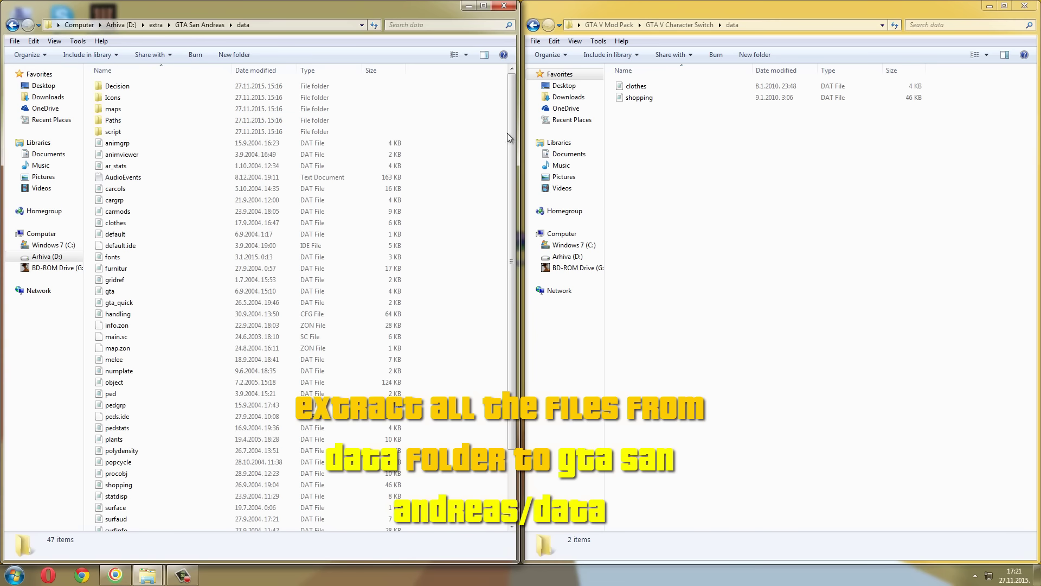
{"action": "left_click_drag", "start_coordinate": [661, 176], "coordinate": [675, 93]}
{"action": "left_click_drag", "start_coordinate": [449, 201], "coordinate": [446, 218]}
{"action": "left_click", "coordinate": [466, 237]}
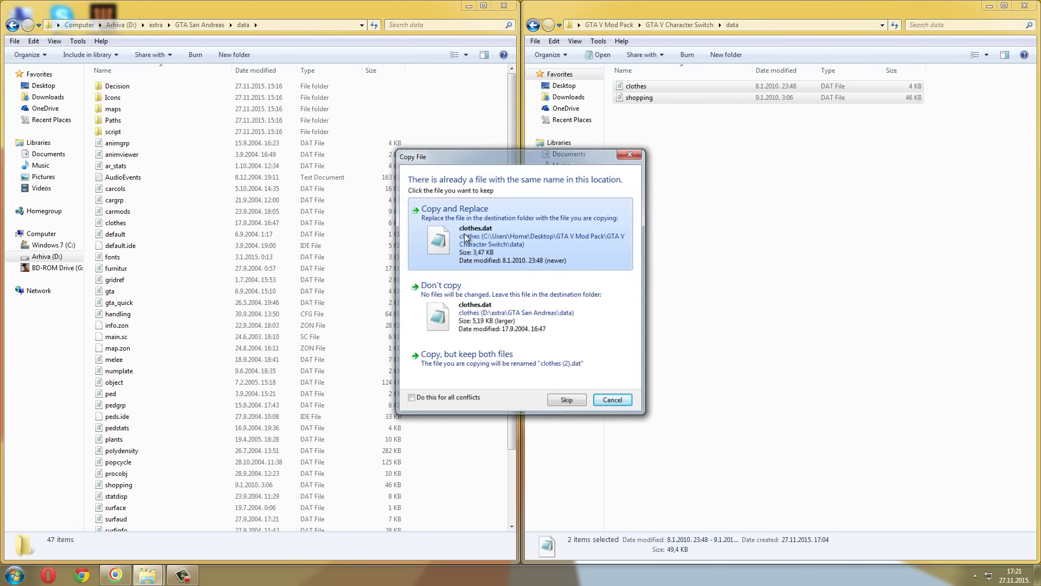
- Copy Three Protagonists.cs from the Character Switch cleo folder into the GTA San Andreas cleo folder
{"action": "left_click", "coordinate": [11, 25]}
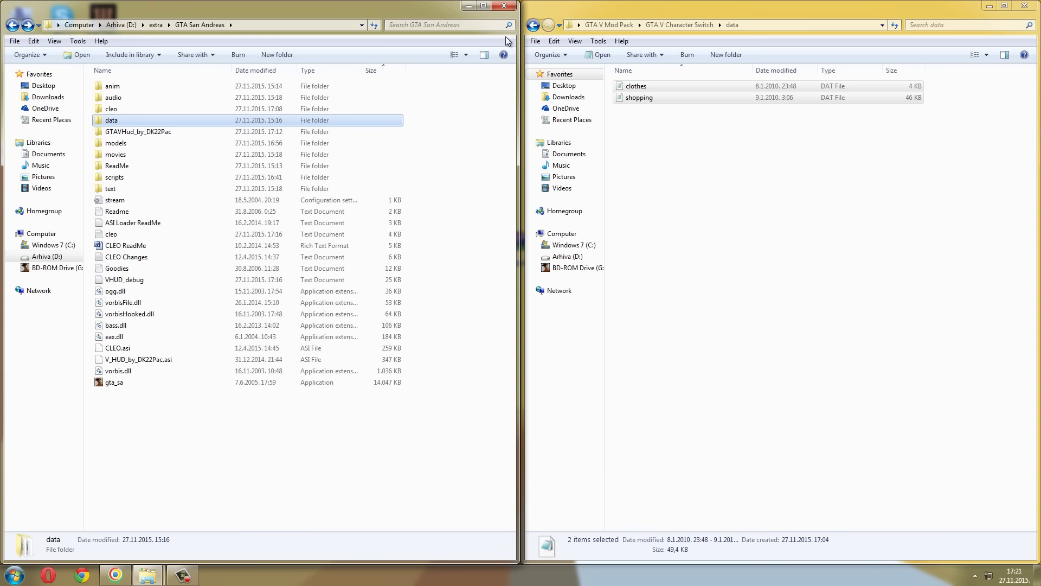
{"action": "left_click", "coordinate": [531, 26]}
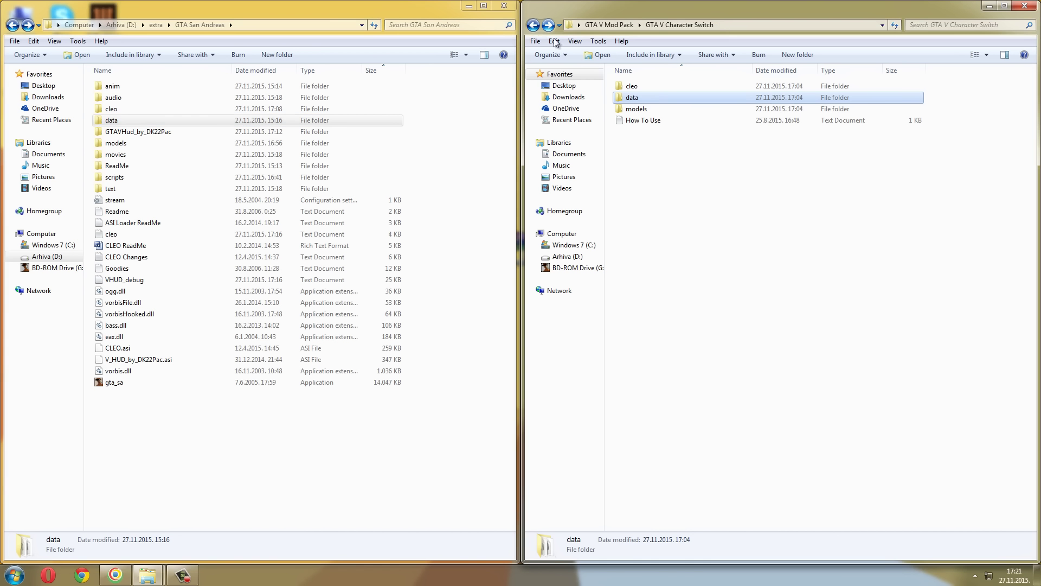
{"action": "double_click", "coordinate": [658, 86]}
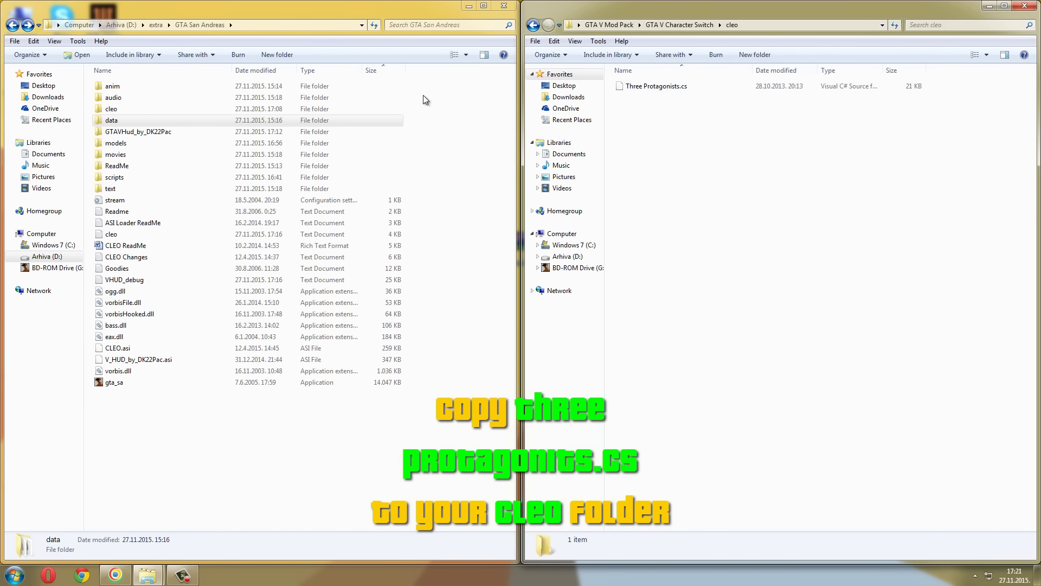
{"action": "double_click", "coordinate": [251, 109]}
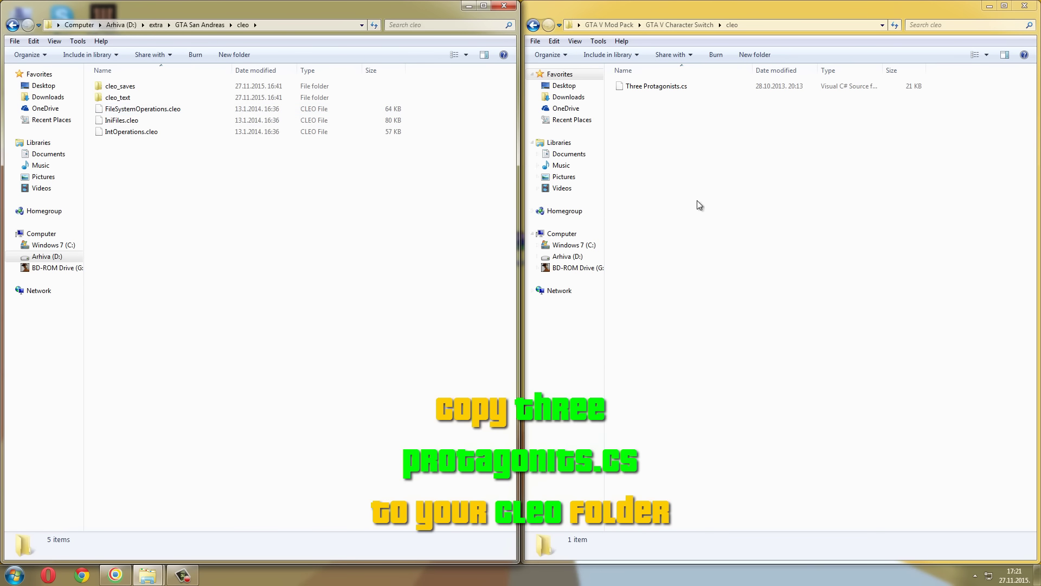
{"action": "left_click_drag", "start_coordinate": [685, 91], "coordinate": [505, 216]}
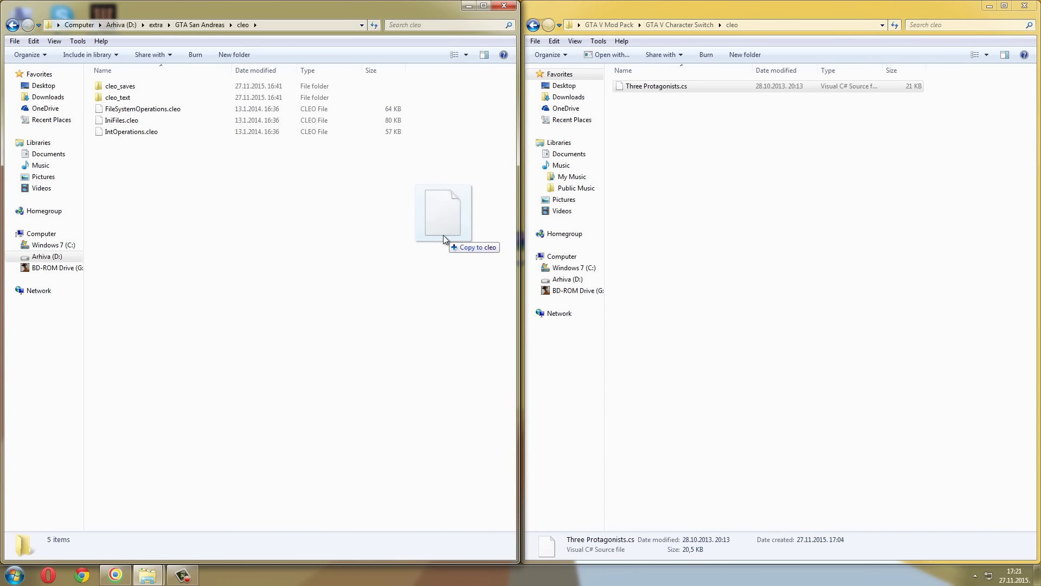
{"action": "left_click_drag", "start_coordinate": [443, 235], "coordinate": [444, 235]}
{"action": "left_click", "coordinate": [414, 222]}
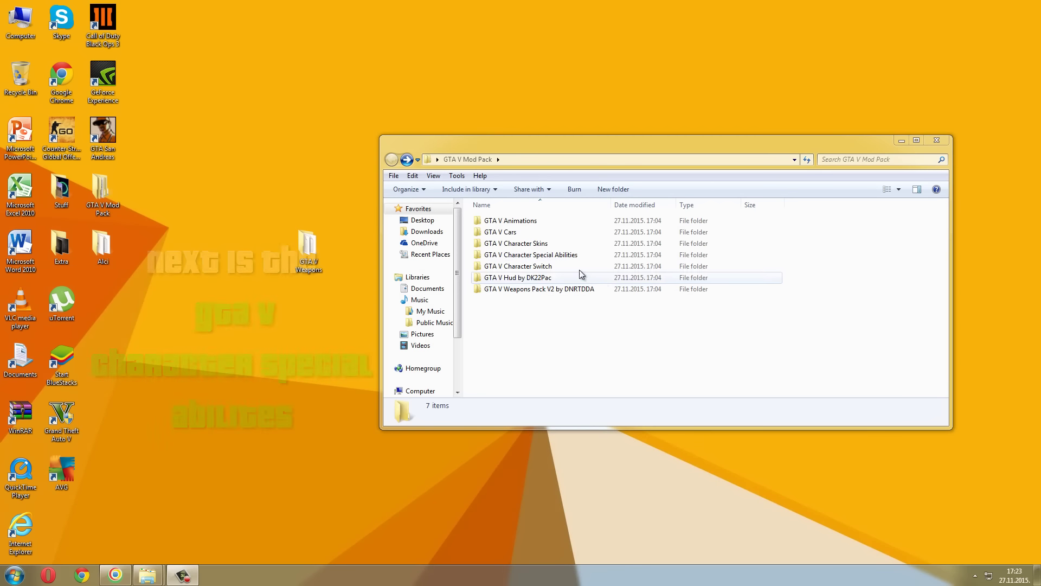
- Open the CLEO folder of Franklin Special Ability within the pack's GTA V Character Special Abilities folder
{"action": "left_click", "coordinate": [548, 256]}
{"action": "double_click", "coordinate": [547, 256]}
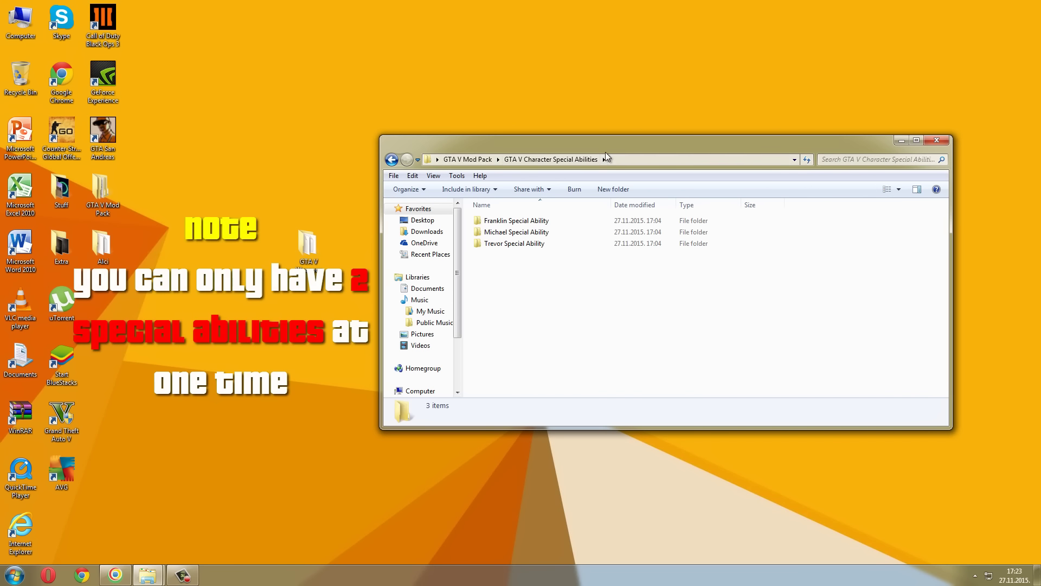
{"action": "left_click_drag", "start_coordinate": [605, 152], "coordinate": [638, 165]}
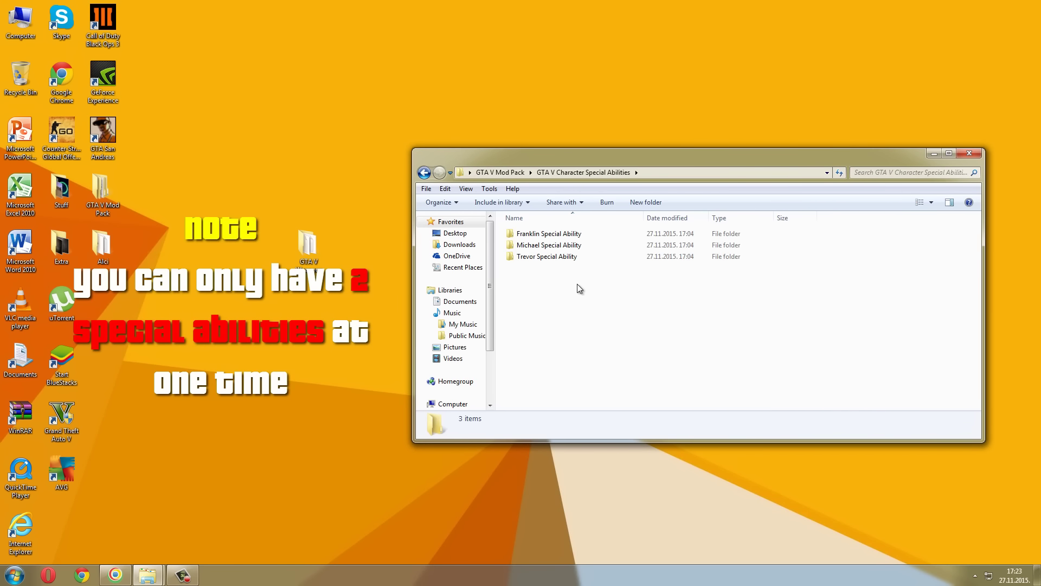
{"action": "double_click", "coordinate": [597, 235]}
{"action": "double_click", "coordinate": [597, 233]}
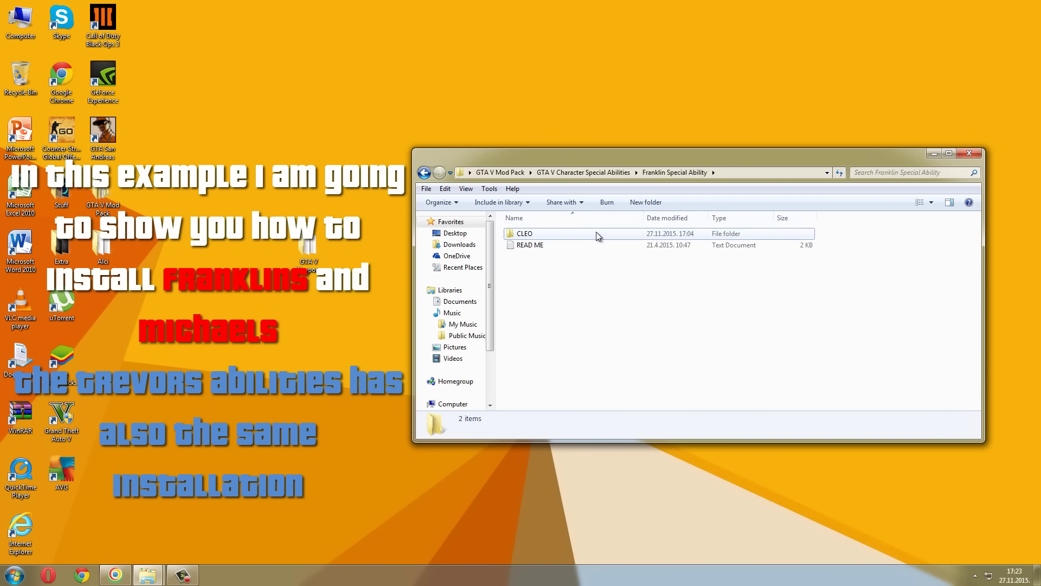
- Copy the Music folder, ability and franklin special ability.cs into the GTA San Andreas cleo folder
{"action": "mouse_move", "coordinate": [142, 575]}
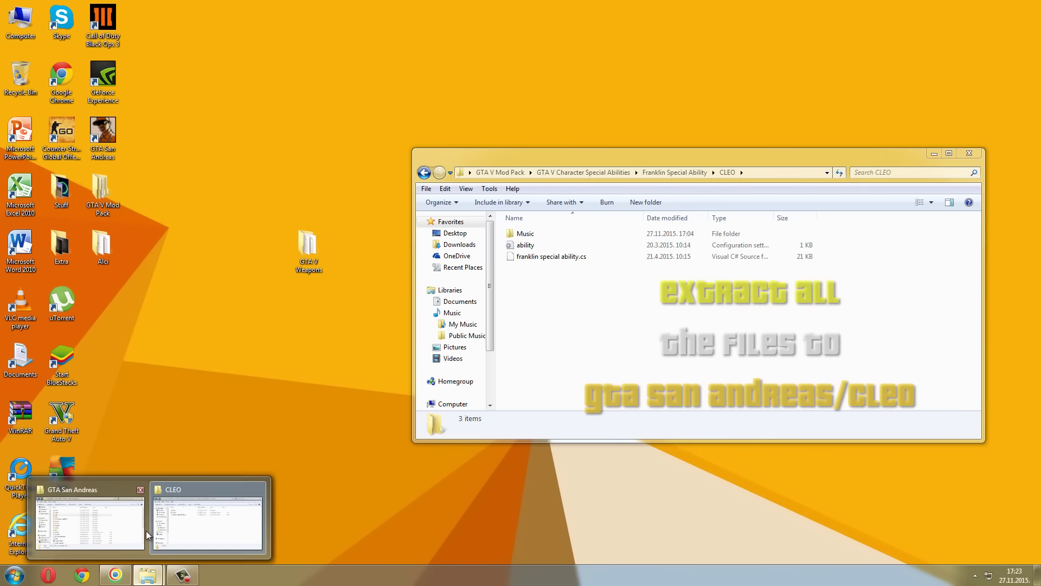
{"action": "left_click", "coordinate": [132, 517]}
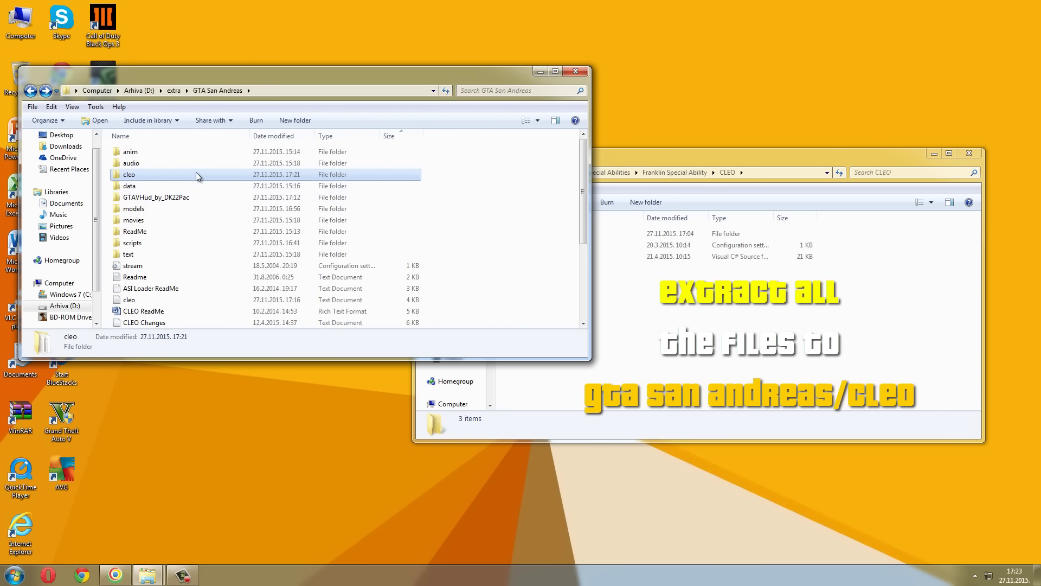
{"action": "double_click", "coordinate": [201, 175]}
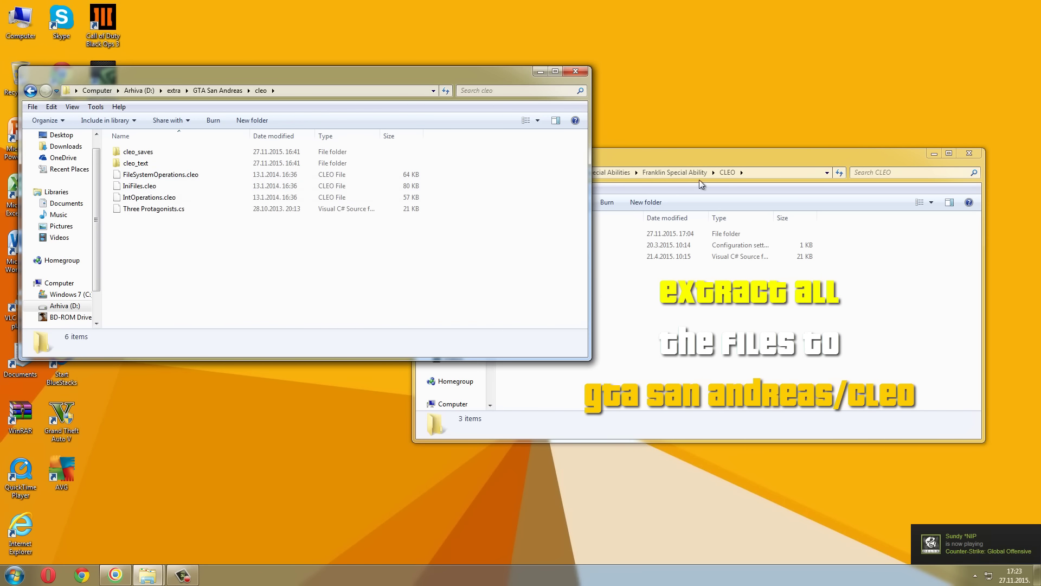
{"action": "left_click_drag", "start_coordinate": [713, 151], "coordinate": [764, 137]}
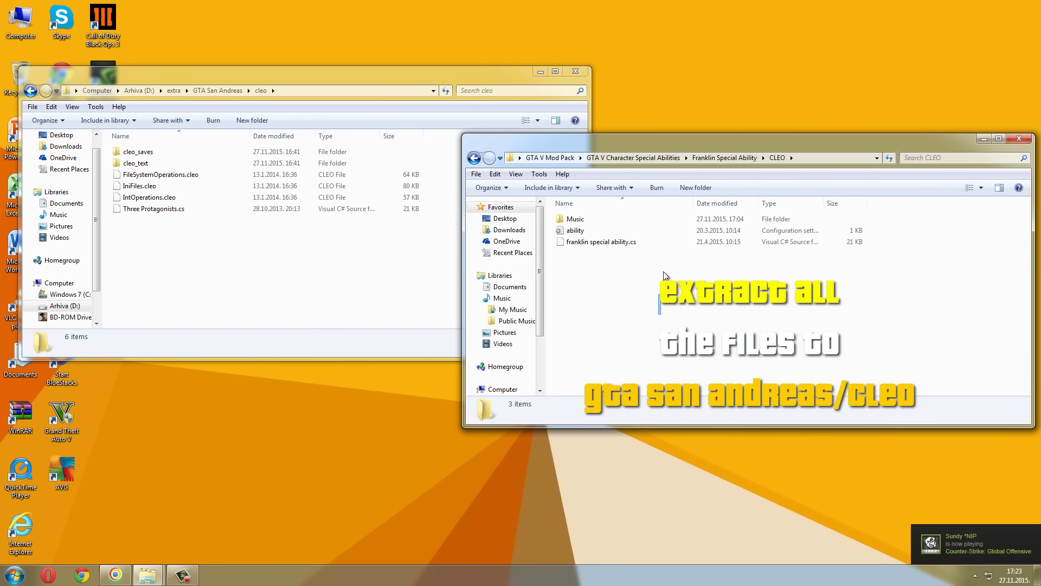
{"action": "left_click_drag", "start_coordinate": [658, 315], "coordinate": [679, 196]}
{"action": "left_click_drag", "start_coordinate": [602, 238], "coordinate": [353, 281]}
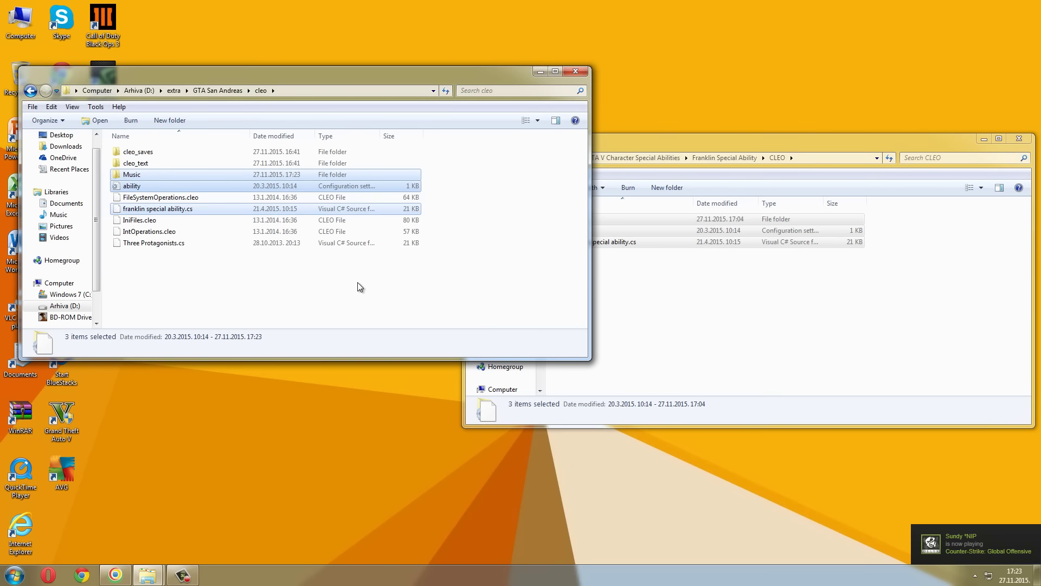
{"action": "left_click", "coordinate": [414, 284]}
- Return to GTA V Character Special Abilities, open the Michael Special Ability folder and move its window slightly aside
{"action": "left_click", "coordinate": [731, 137]}
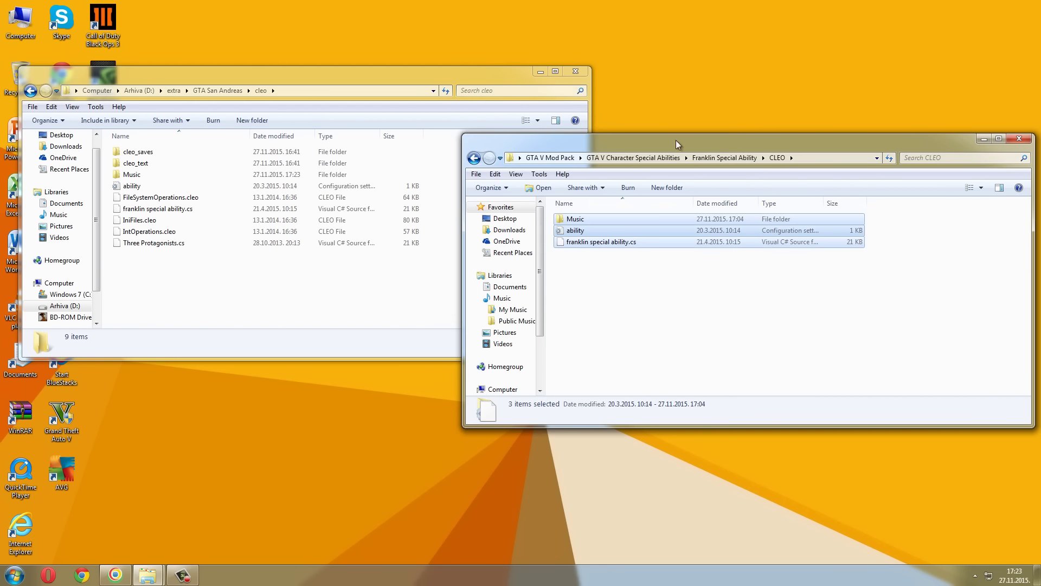
{"action": "left_click", "coordinate": [474, 158]}
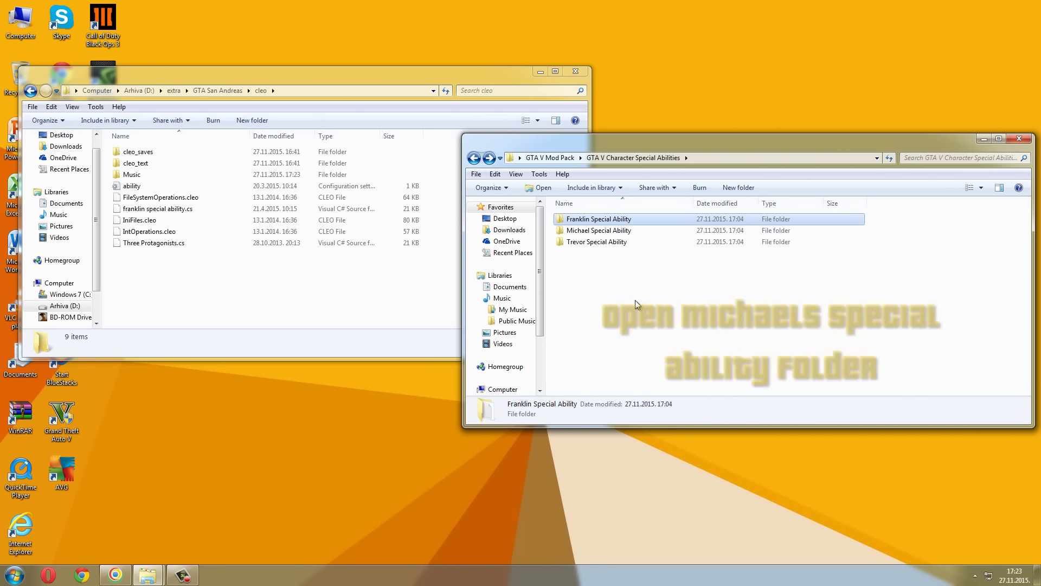
{"action": "left_click", "coordinate": [636, 300]}
{"action": "left_click", "coordinate": [622, 243]}
{"action": "left_click", "coordinate": [620, 235]}
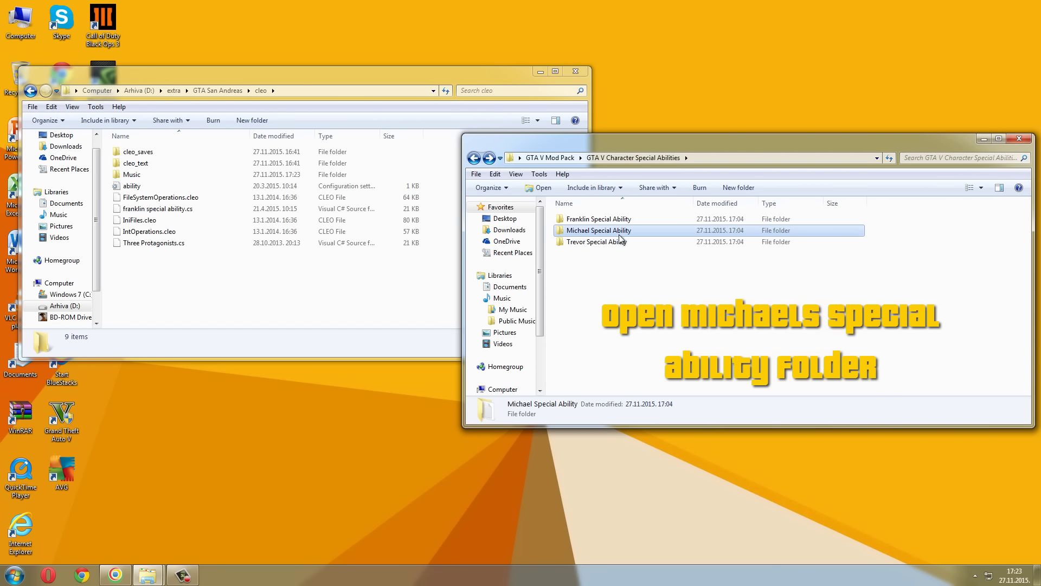
{"action": "left_click", "coordinate": [616, 269]}
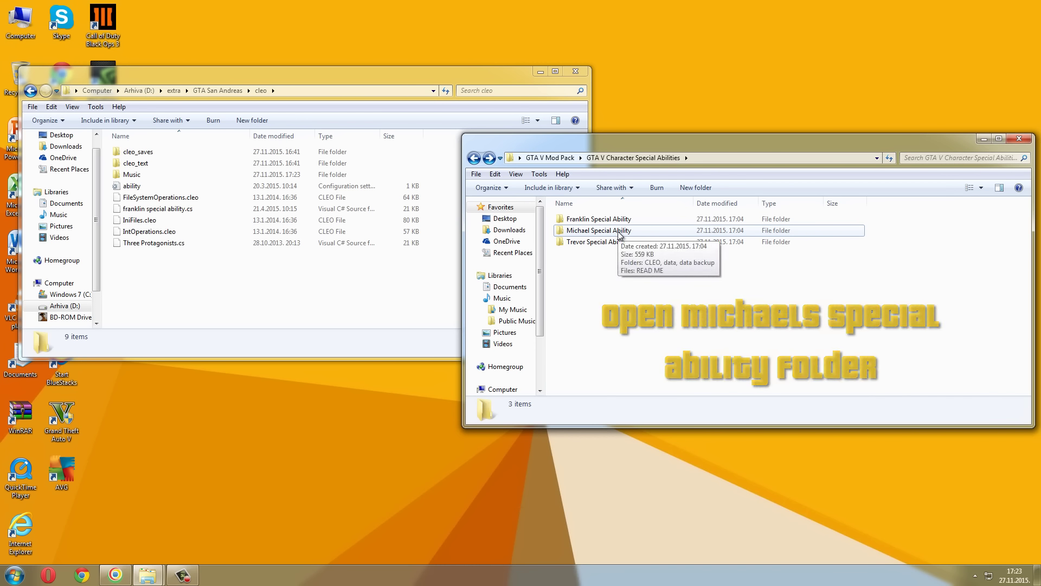
{"action": "double_click", "coordinate": [617, 231]}
{"action": "left_click_drag", "start_coordinate": [640, 139], "coordinate": [668, 140]}
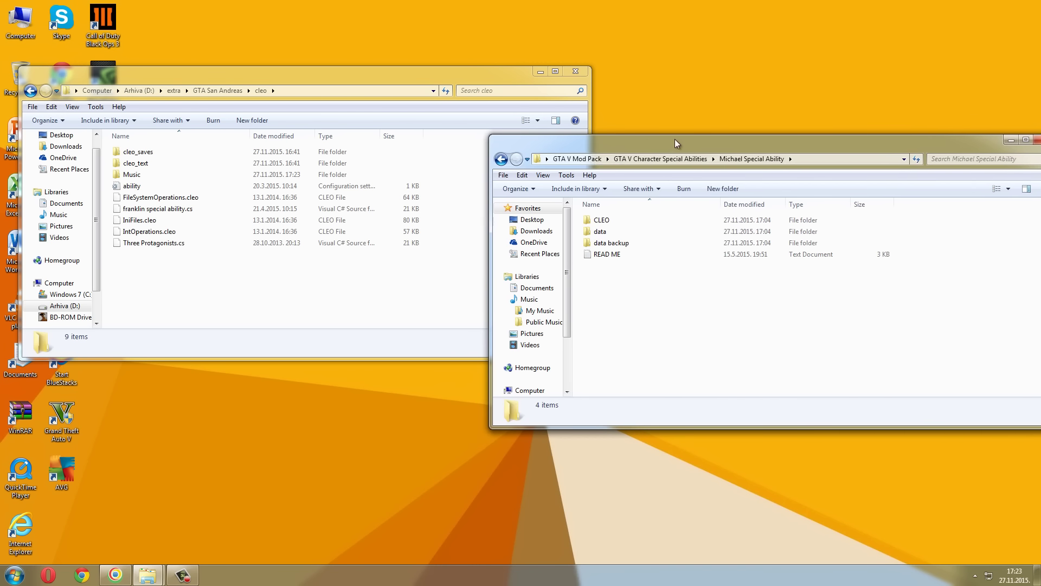
- Copy the Music folder, m_ability and michael ability.cs from Michael's CLEO folder into the game's cleo folder, merging the Music folders
{"action": "double_click", "coordinate": [643, 219]}
{"action": "left_click_drag", "start_coordinate": [630, 301], "coordinate": [420, 279]}
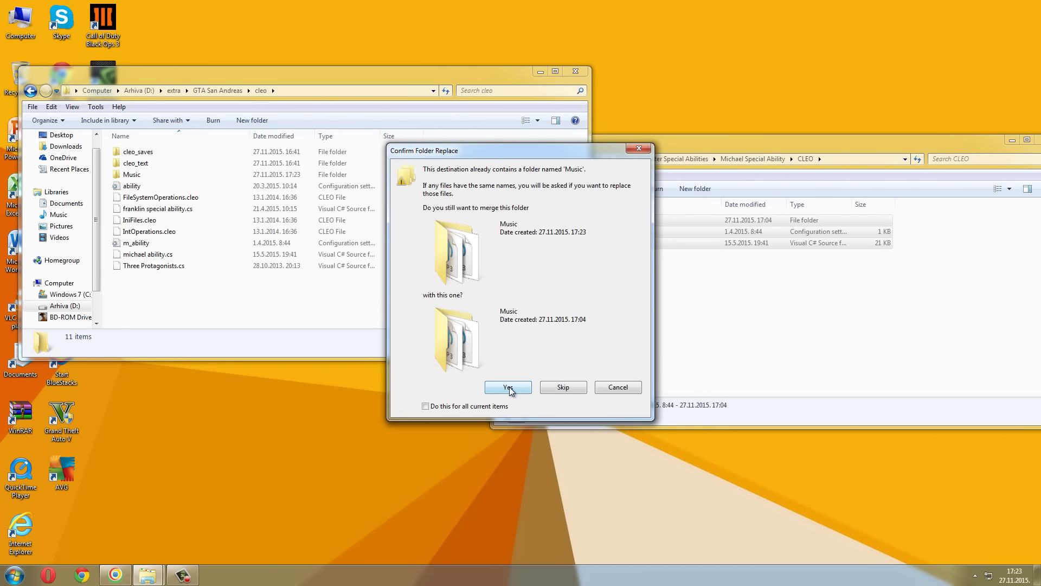
{"action": "left_click", "coordinate": [509, 387]}
{"action": "left_click", "coordinate": [623, 320]}
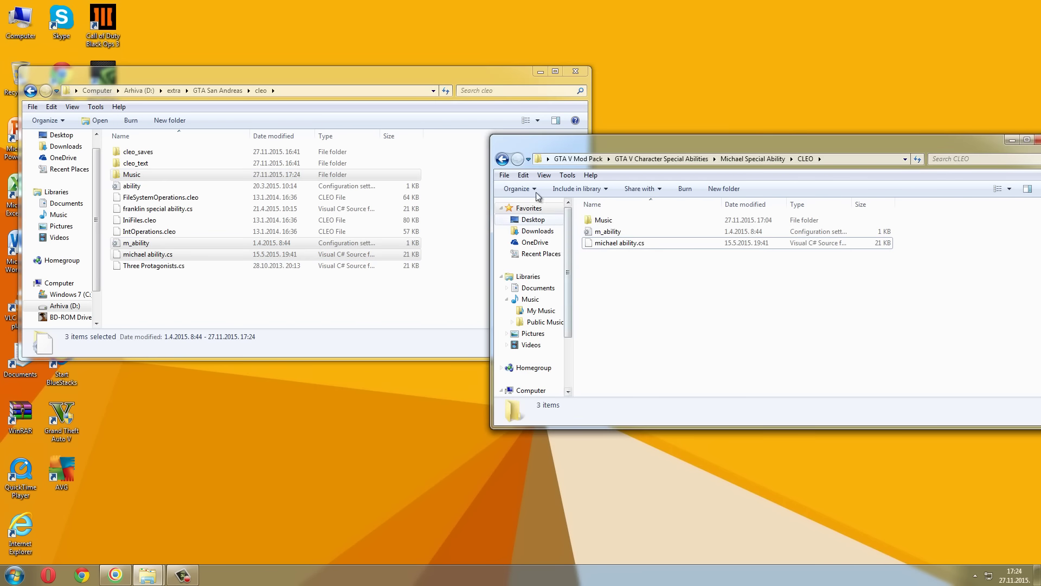
- Copy default.ide and weapon.dat from Michael Special Ability's data folder into the GTA San Andreas data folder, replacing the existing files
{"action": "left_click", "coordinate": [503, 158]}
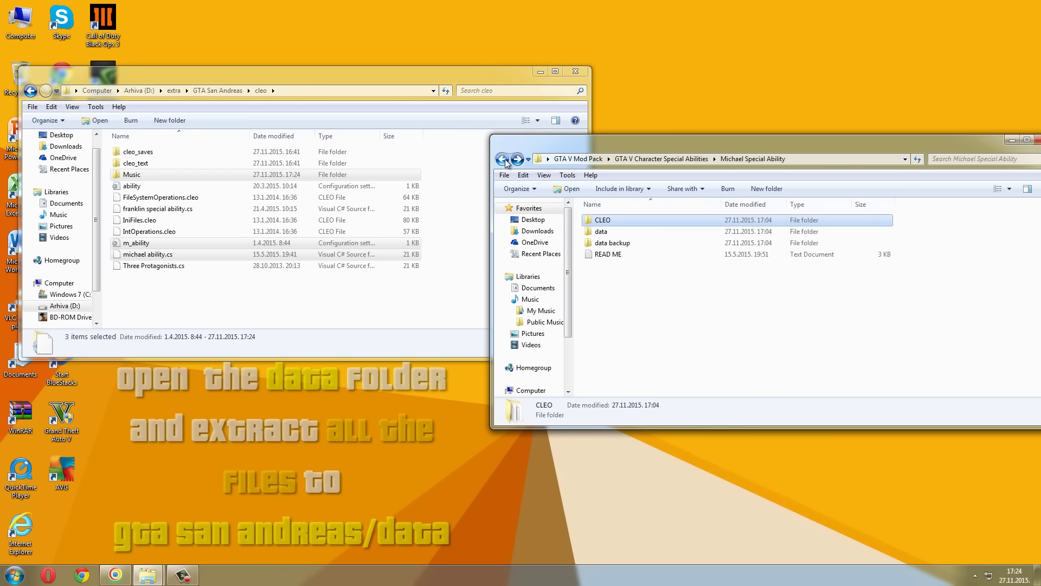
{"action": "double_click", "coordinate": [616, 231]}
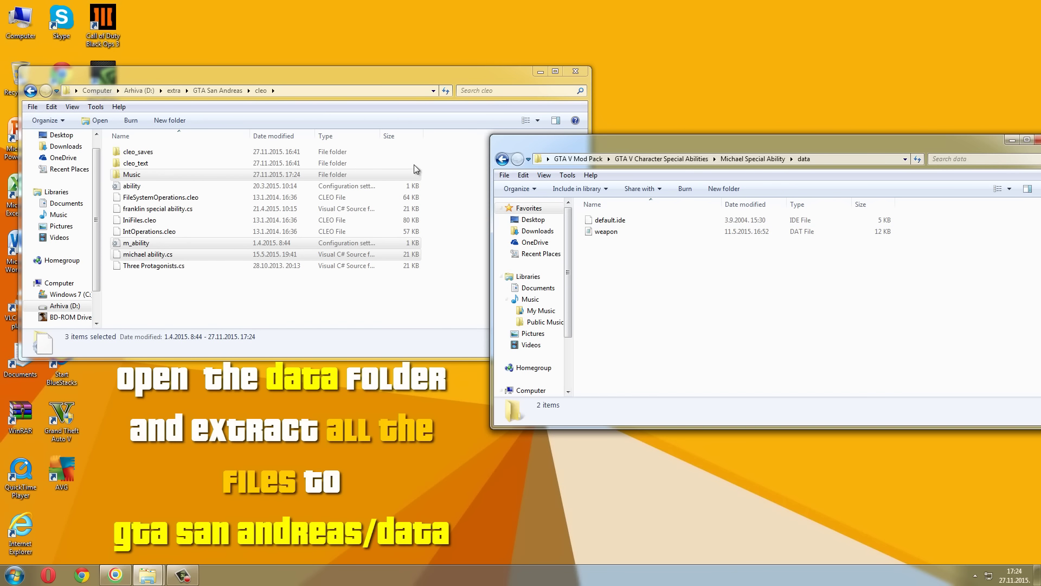
{"action": "left_click", "coordinate": [220, 90]}
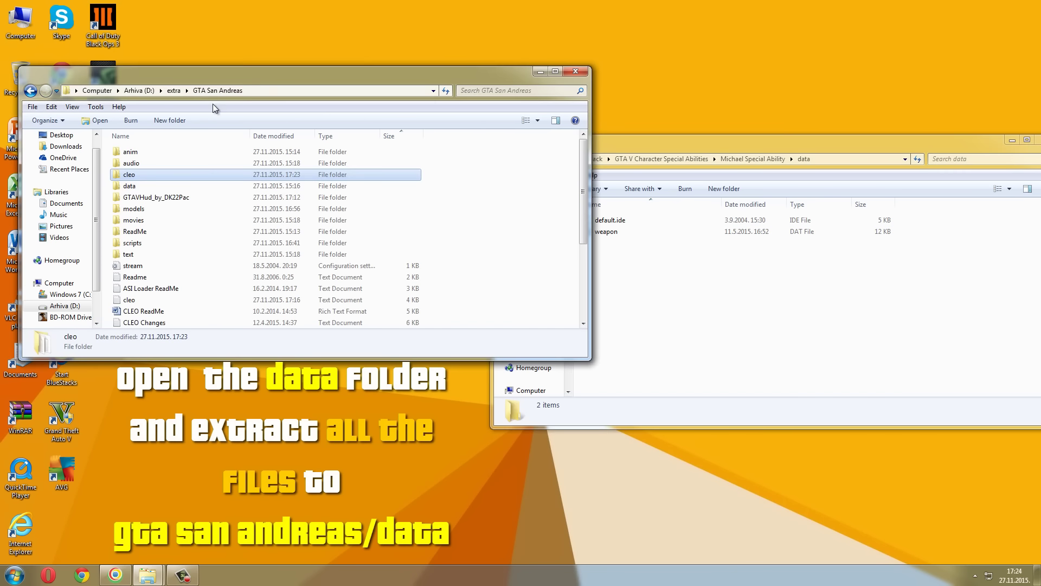
{"action": "double_click", "coordinate": [174, 186]}
{"action": "left_click_drag", "start_coordinate": [654, 295], "coordinate": [416, 269]}
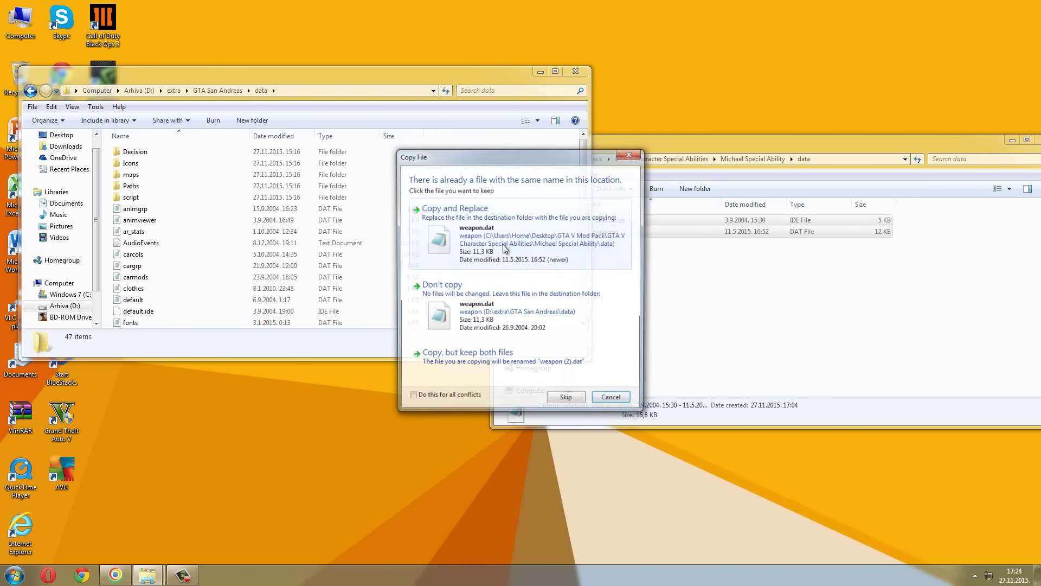
{"action": "left_click", "coordinate": [505, 245]}
{"action": "left_click", "coordinate": [763, 299]}
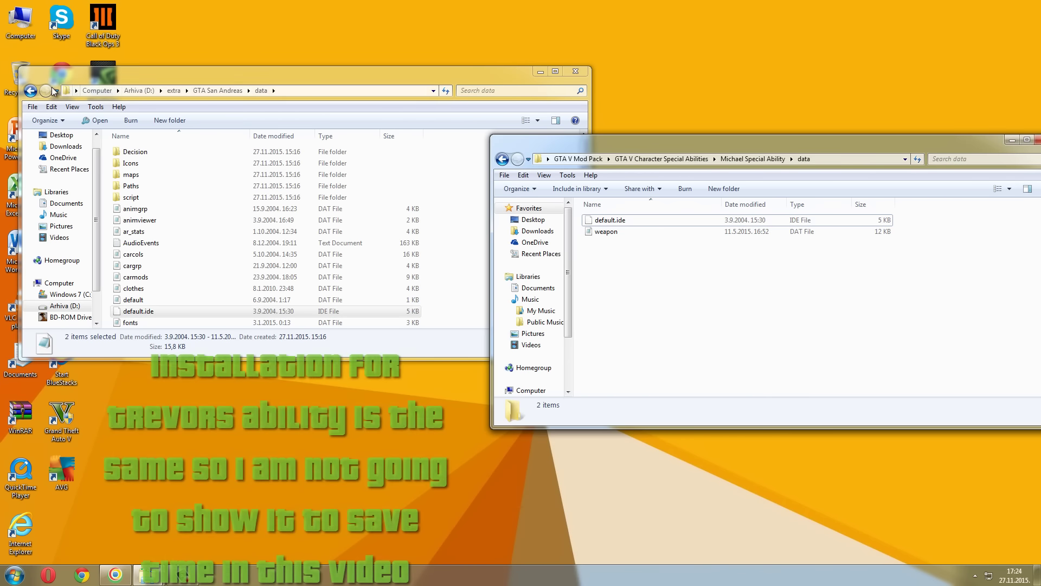
- Return to the GTA San Andreas folder and back out of Michael Special Ability's data folder in the mod pack
{"action": "left_click", "coordinate": [30, 90]}
{"action": "left_click", "coordinate": [658, 255]}
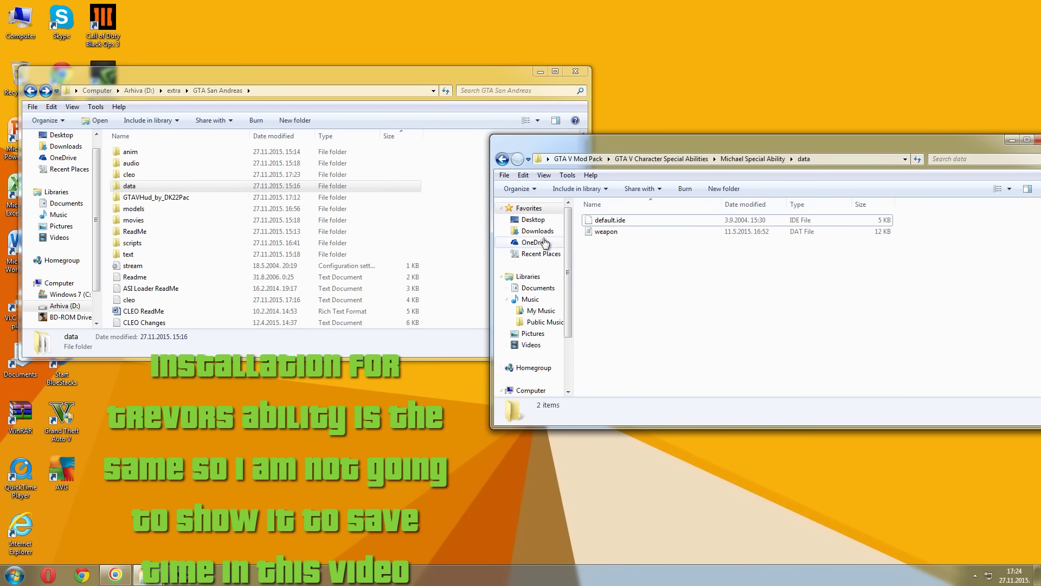
{"action": "left_click", "coordinate": [503, 158]}
{"action": "left_click", "coordinate": [503, 158]}
{"action": "left_click", "coordinate": [503, 158]}
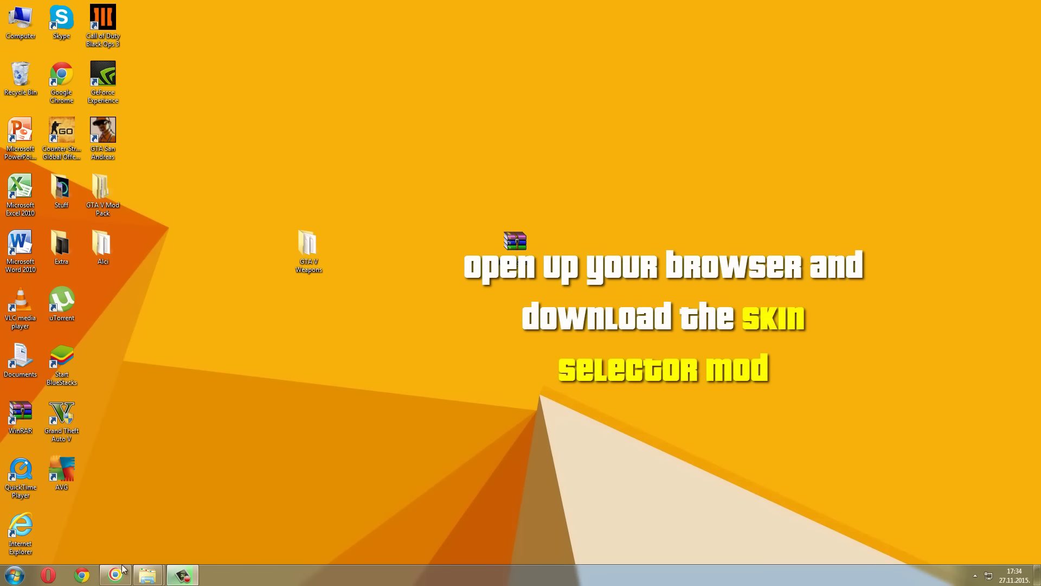
- Switch to the browser, download the Skin Selector zip from GTAinside, open the archive and minimize the browser
{"action": "left_click", "coordinate": [122, 568]}
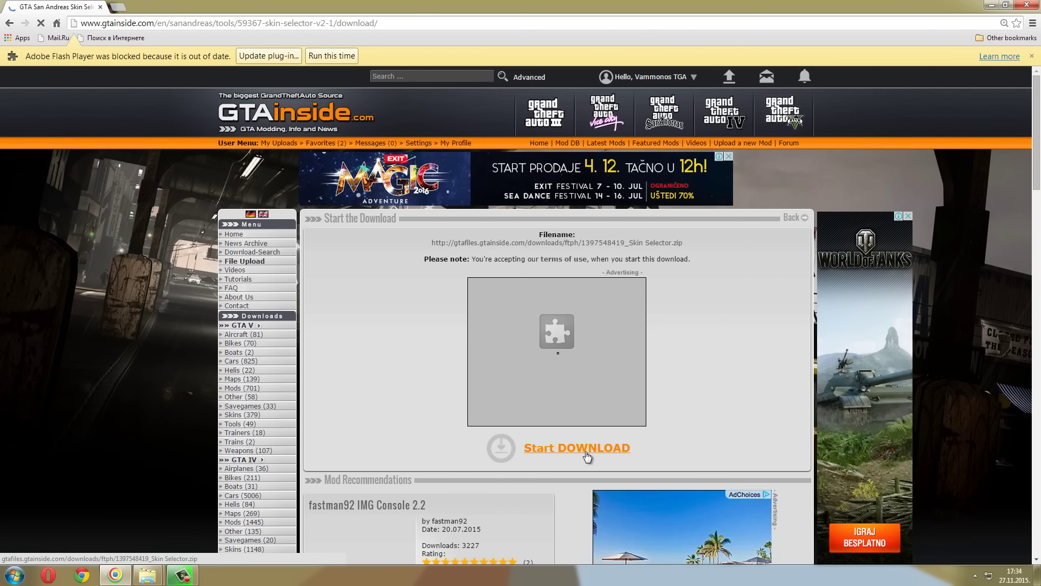
{"action": "left_click", "coordinate": [586, 455]}
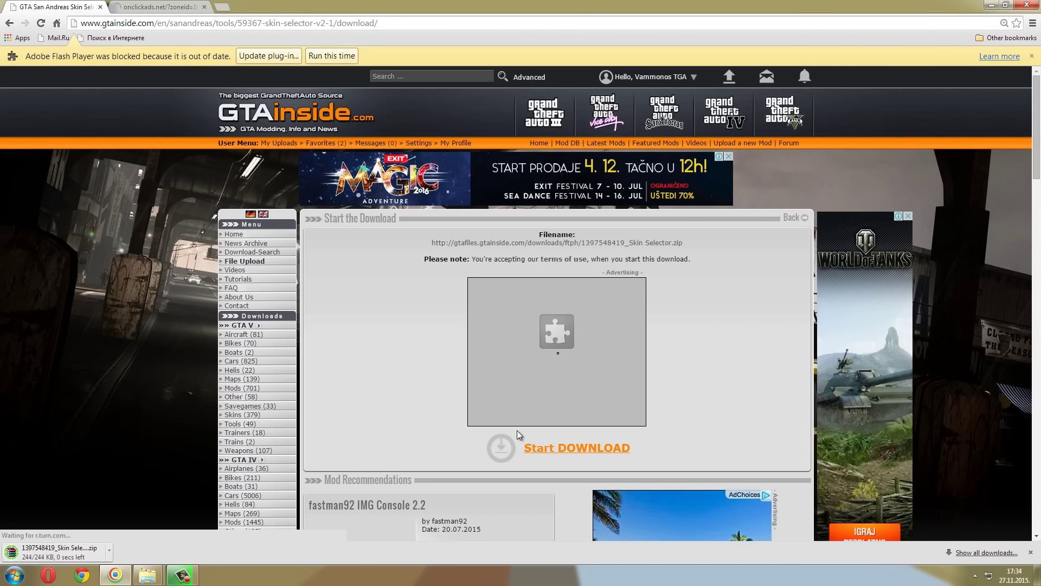
{"action": "left_click", "coordinate": [205, 7]}
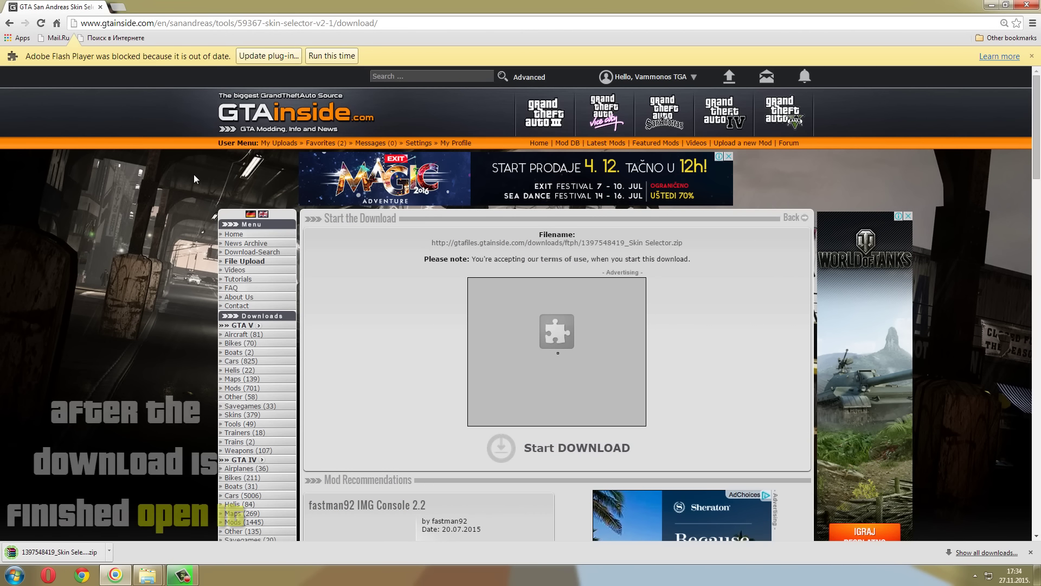
{"action": "left_click", "coordinate": [65, 556]}
{"action": "left_click", "coordinate": [991, 5]}
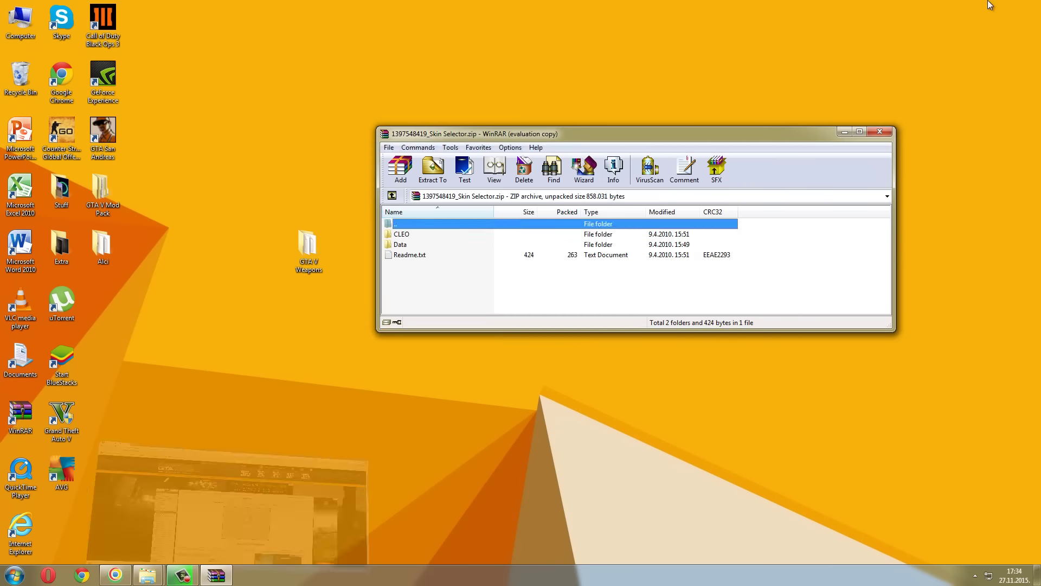
- Bring up the GTA San Andreas folder and place the Skin Selector archive window beside it
{"action": "left_click", "coordinate": [716, 186]}
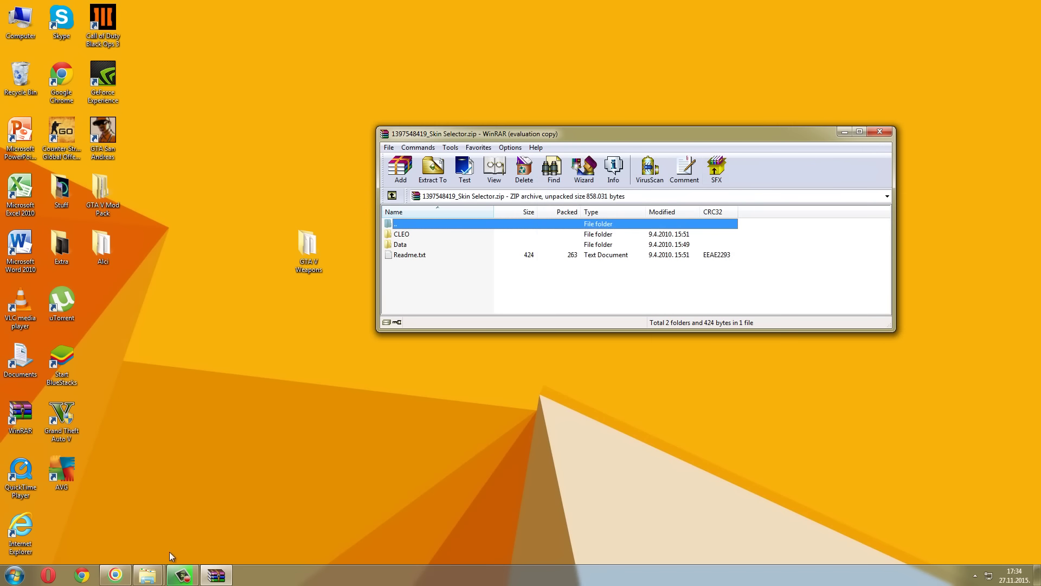
{"action": "left_click", "coordinate": [149, 567]}
{"action": "left_click", "coordinate": [116, 519]}
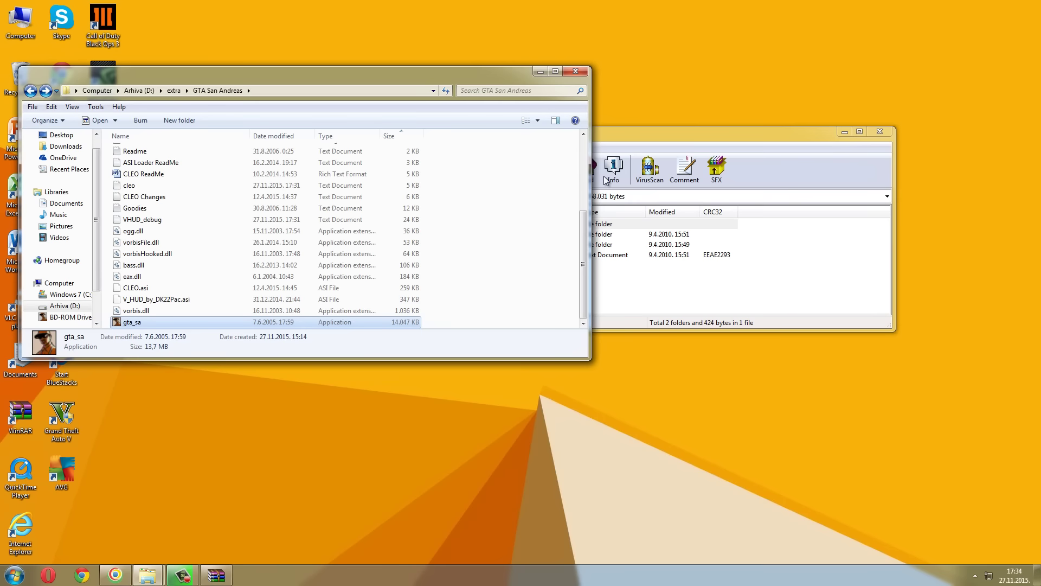
{"action": "left_click_drag", "start_coordinate": [695, 131], "coordinate": [843, 147]}
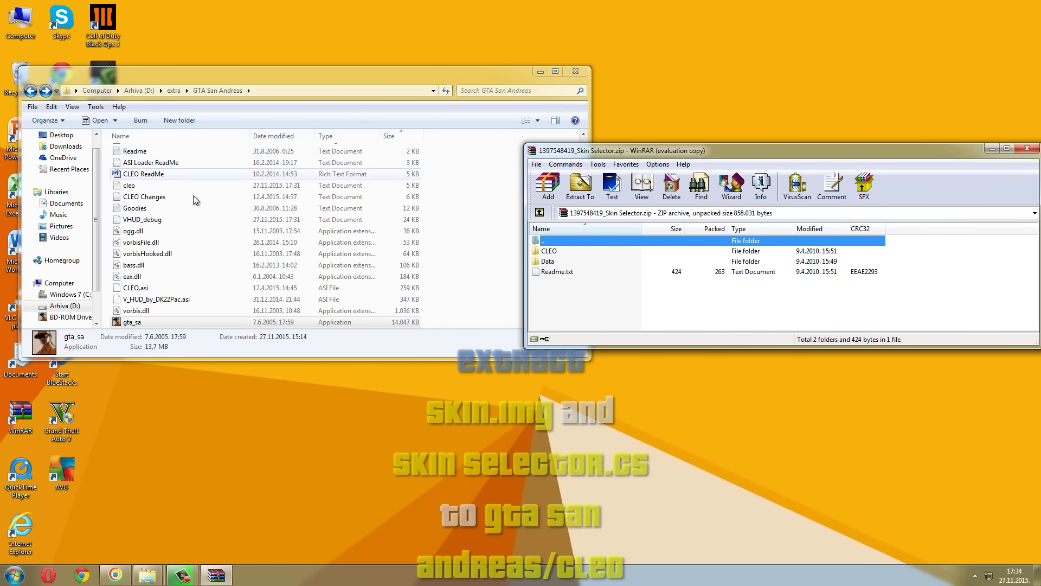
{"action": "left_click", "coordinate": [234, 208]}
{"action": "scroll", "coordinate": [217, 201], "scroll_direction": "up", "scroll_amount": 5}
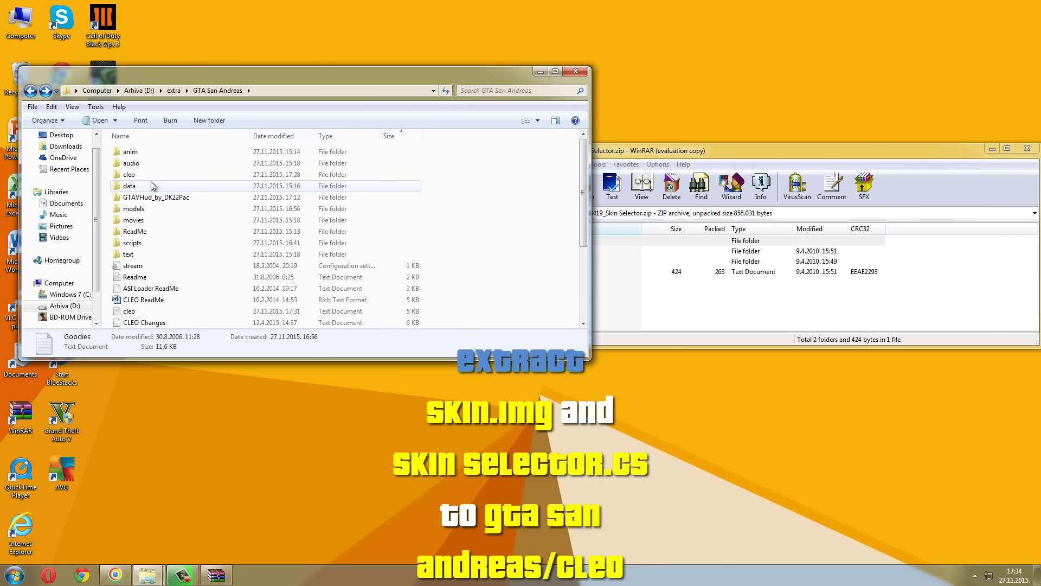
- Extract Skin Selector.cs and Skin.img from the archive's CLEO folder into the GTA San Andreas cleo folder
{"action": "double_click", "coordinate": [149, 179]}
{"action": "left_click", "coordinate": [562, 250]}
{"action": "double_click", "coordinate": [562, 251]}
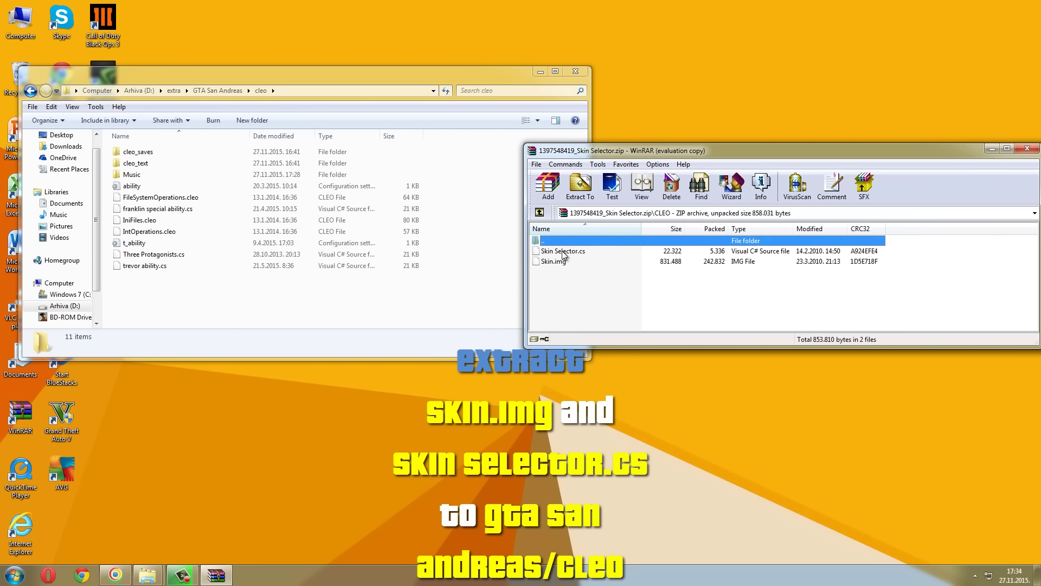
{"action": "left_click_drag", "start_coordinate": [583, 263], "coordinate": [493, 275]}
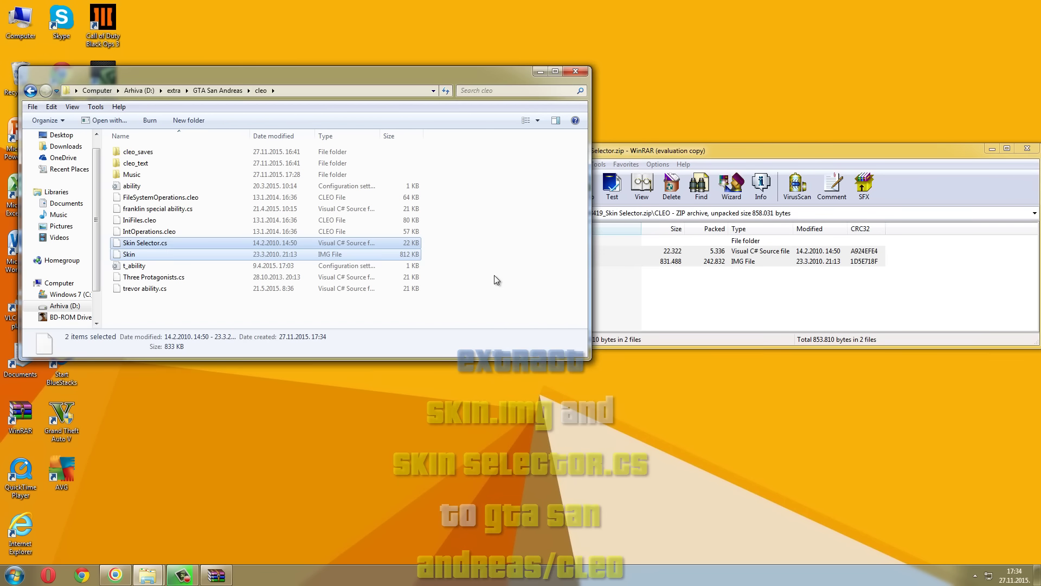
{"action": "left_click", "coordinate": [627, 307]}
- Leave both cleo folders and open the Data folder in the archive and in GTA San Andreas
{"action": "double_click", "coordinate": [551, 242]}
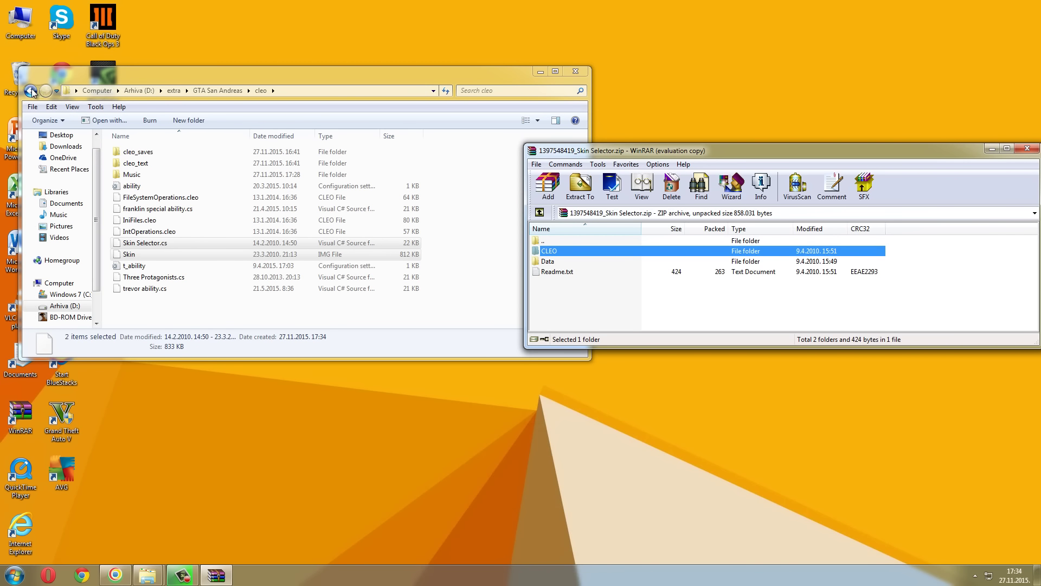
{"action": "left_click", "coordinate": [32, 91]}
{"action": "left_click", "coordinate": [614, 284]}
{"action": "left_click", "coordinate": [565, 261]}
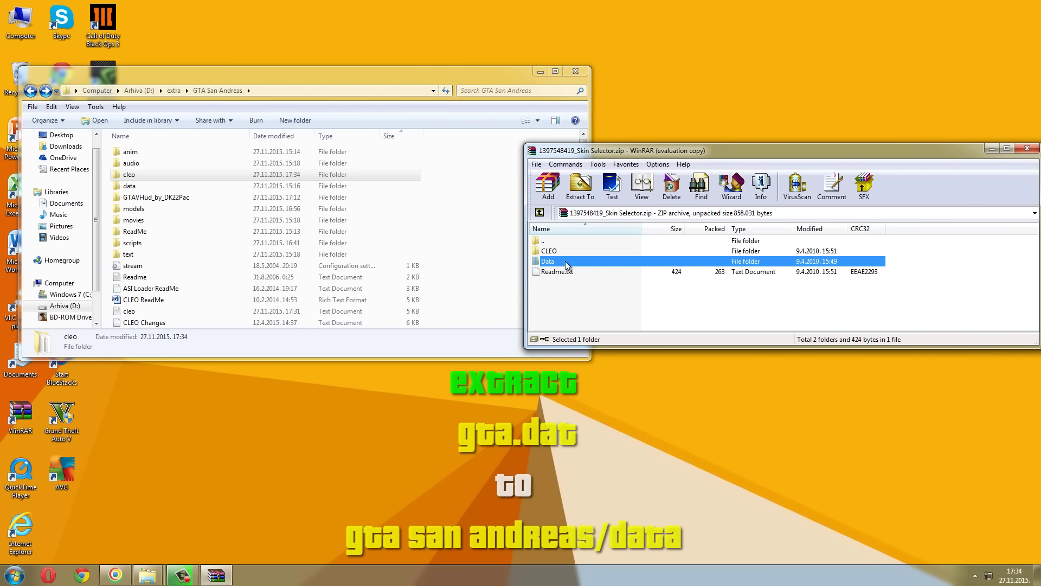
{"action": "double_click", "coordinate": [565, 262]}
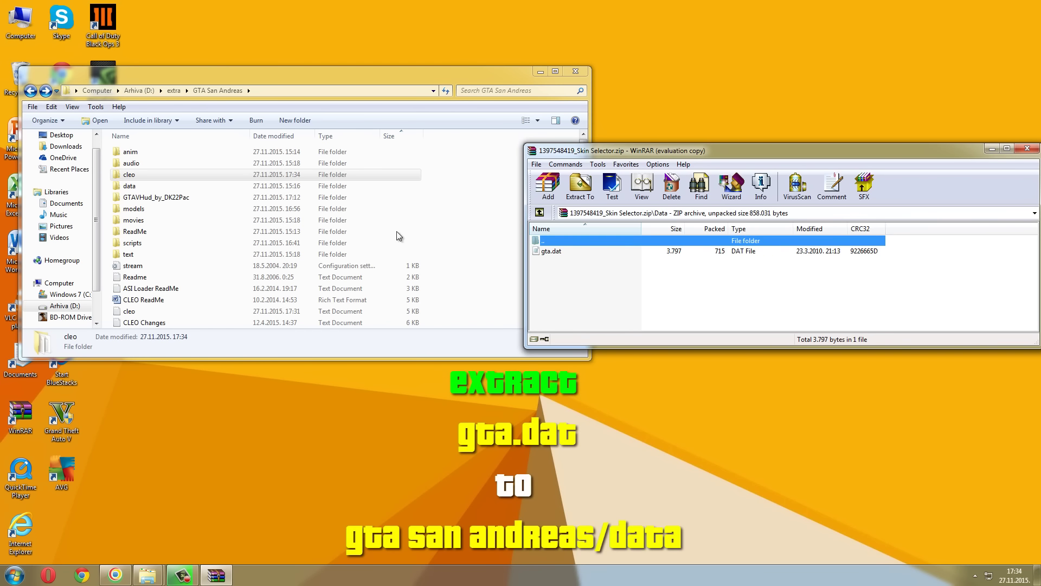
{"action": "double_click", "coordinate": [144, 184]}
- Extract gta.dat from the Skin Selector archive into the GTA San Andreas data folder
{"action": "left_click", "coordinate": [662, 297]}
{"action": "left_click_drag", "start_coordinate": [556, 252], "coordinate": [551, 252]}
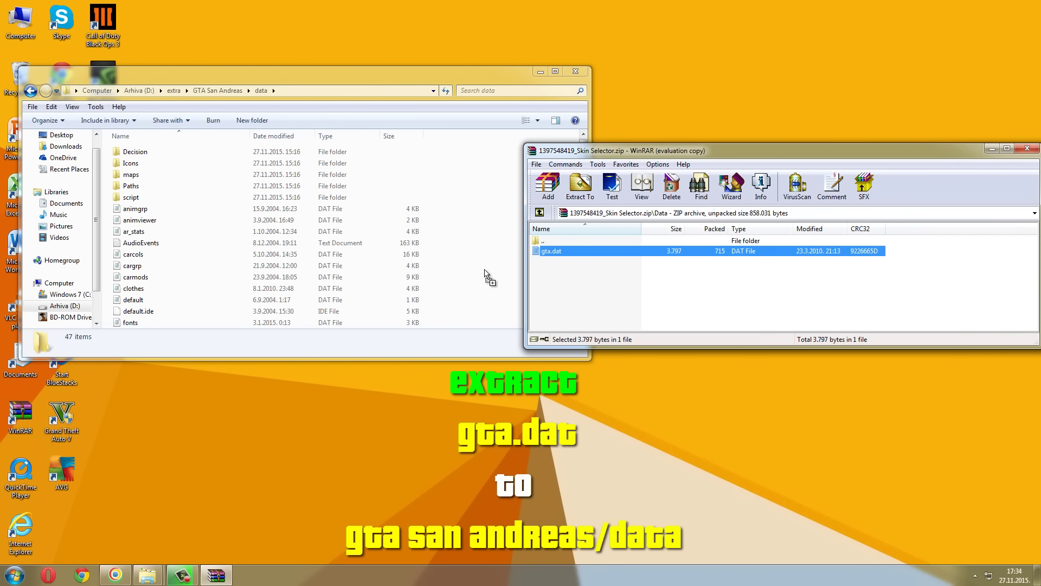
{"action": "left_click_drag", "start_coordinate": [486, 275], "coordinate": [480, 255]}
{"action": "left_click", "coordinate": [476, 242]}
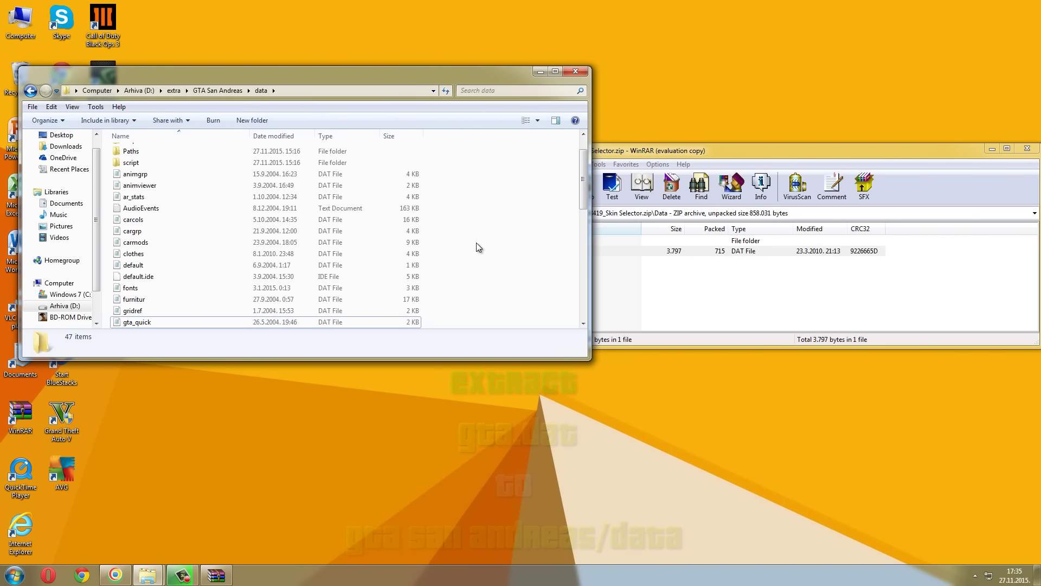
- Return to the GTA San Andreas folder, close the Skin Selector archive and minimize the folder window
{"action": "left_click", "coordinate": [30, 90]}
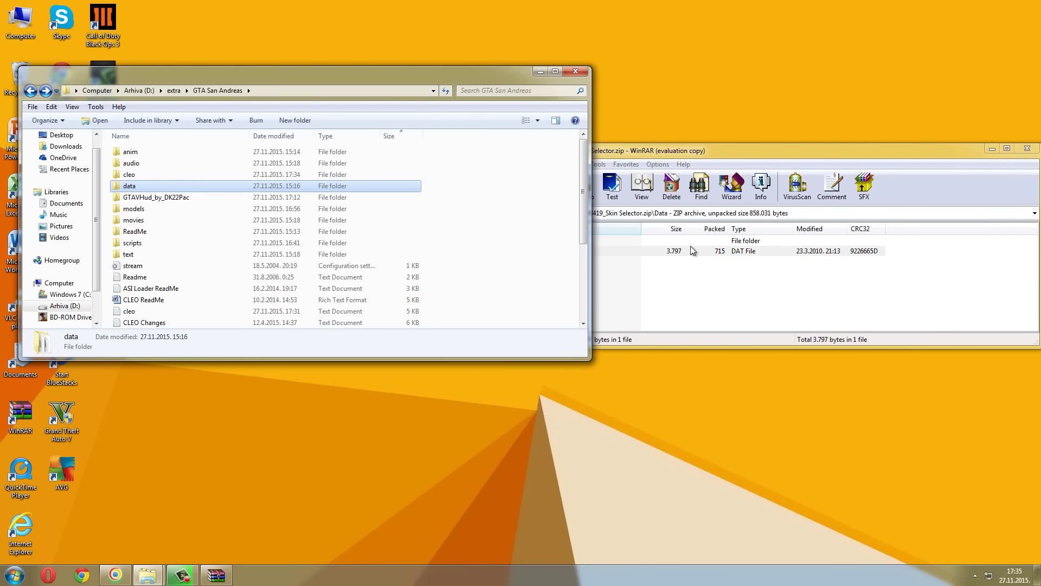
{"action": "left_click", "coordinate": [719, 277]}
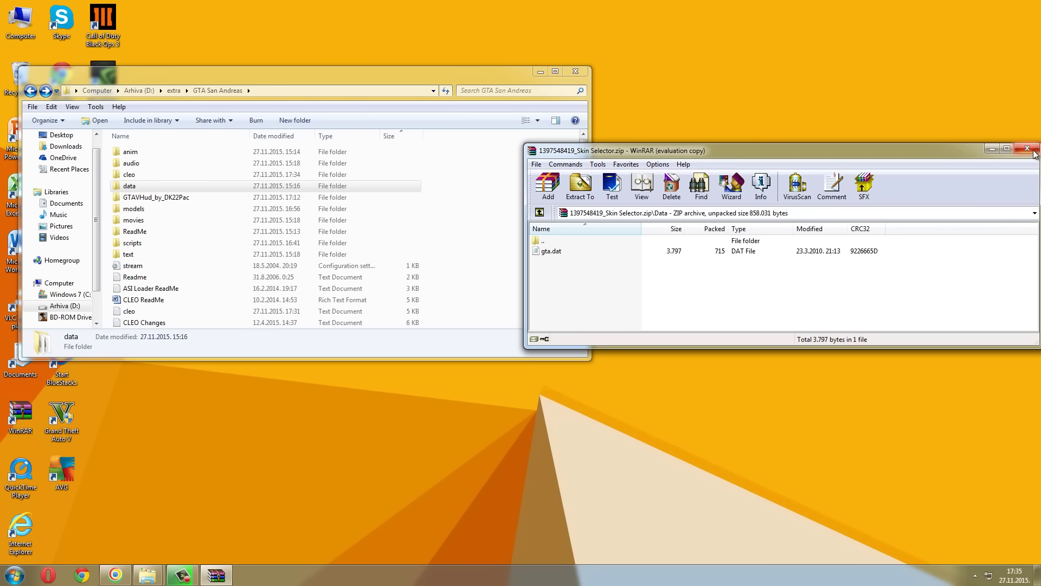
{"action": "left_click", "coordinate": [1027, 148]}
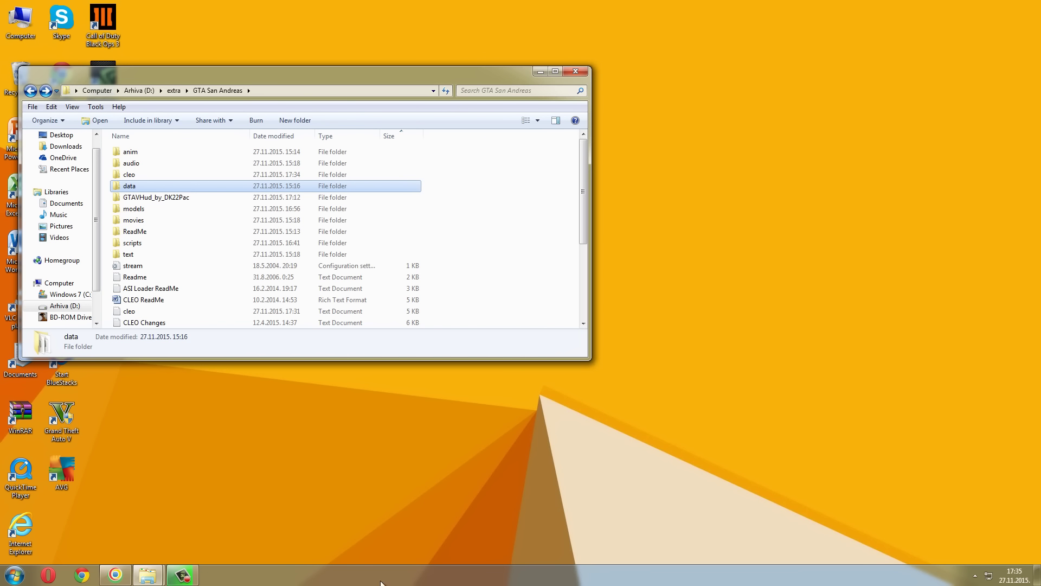
{"action": "left_click", "coordinate": [542, 73]}
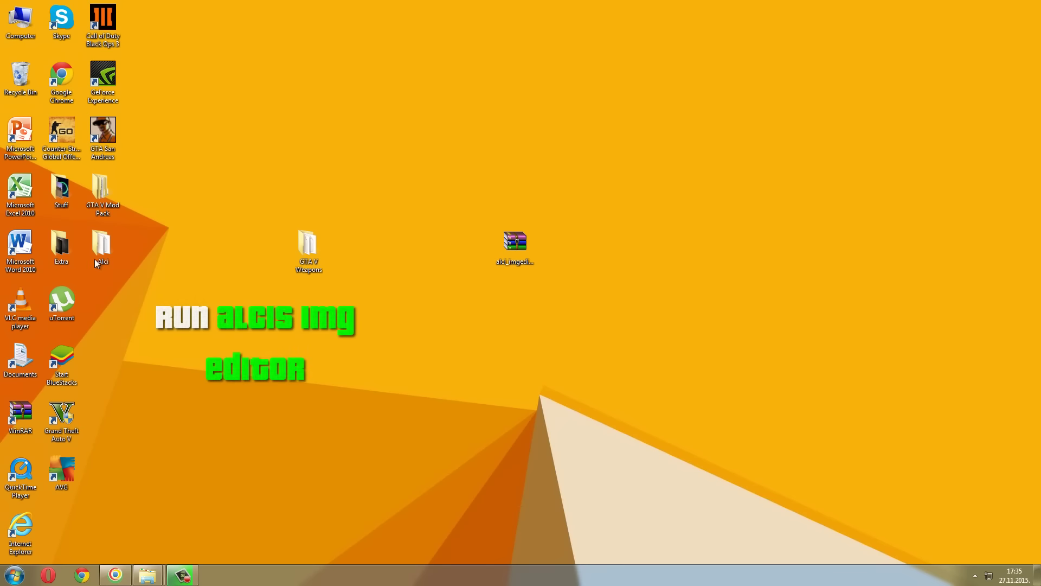
- Run Alci's IMG Editor 1.5 from the Alci folder on the desktop
{"action": "double_click", "coordinate": [99, 253]}
{"action": "double_click", "coordinate": [226, 97]}
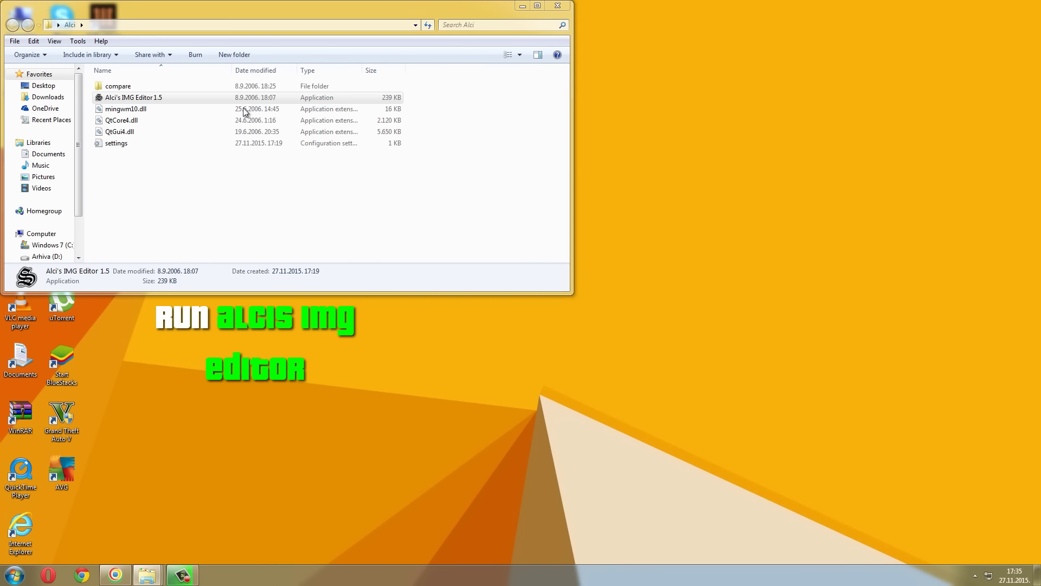
{"action": "left_click", "coordinate": [550, 297]}
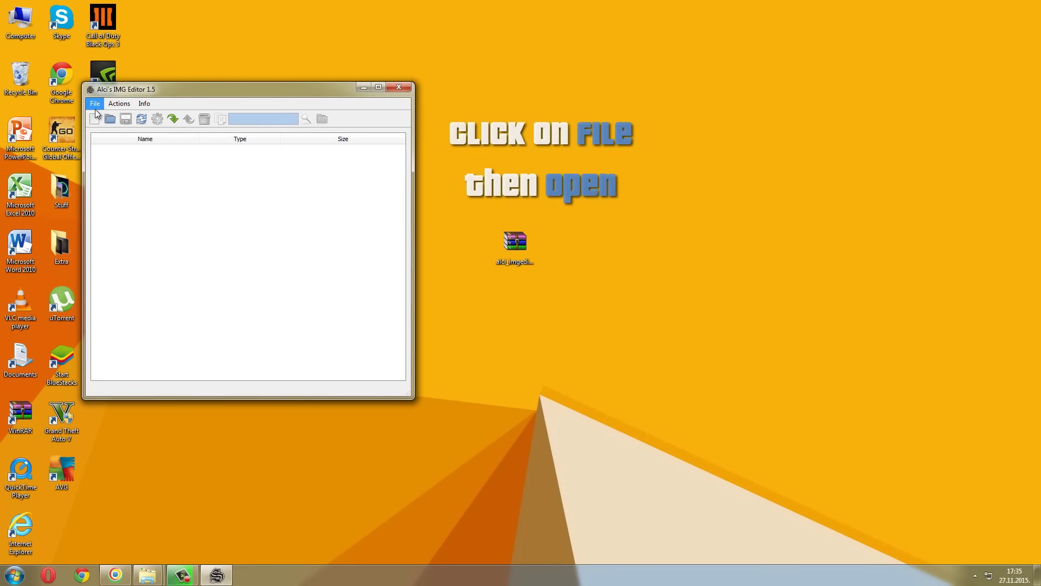
- Open Skin.img from the GTA San Andreas cleo folder in the IMG editor
{"action": "left_click", "coordinate": [95, 103]}
{"action": "left_click", "coordinate": [116, 124]}
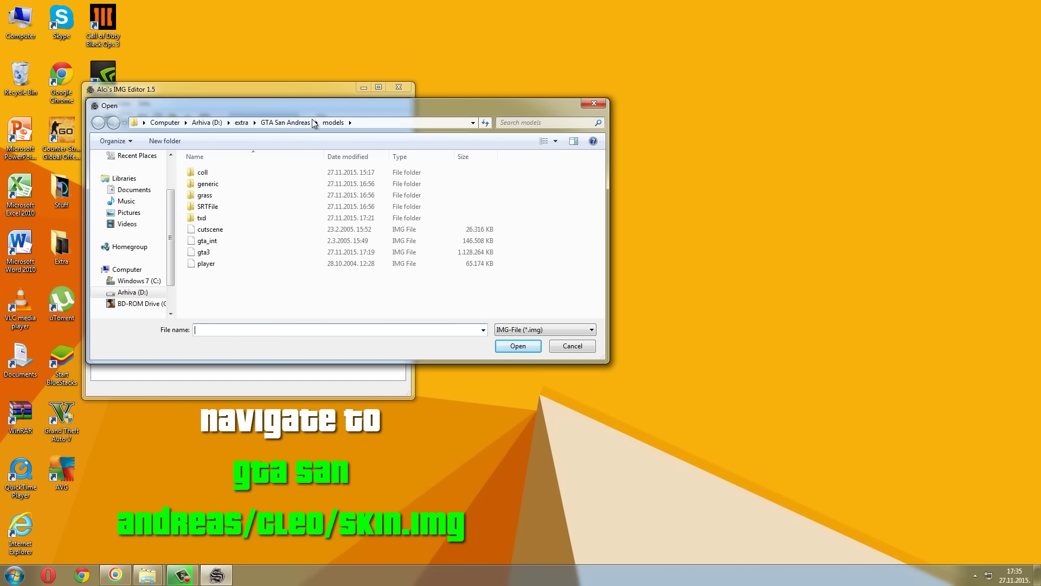
{"action": "left_click", "coordinate": [299, 123]}
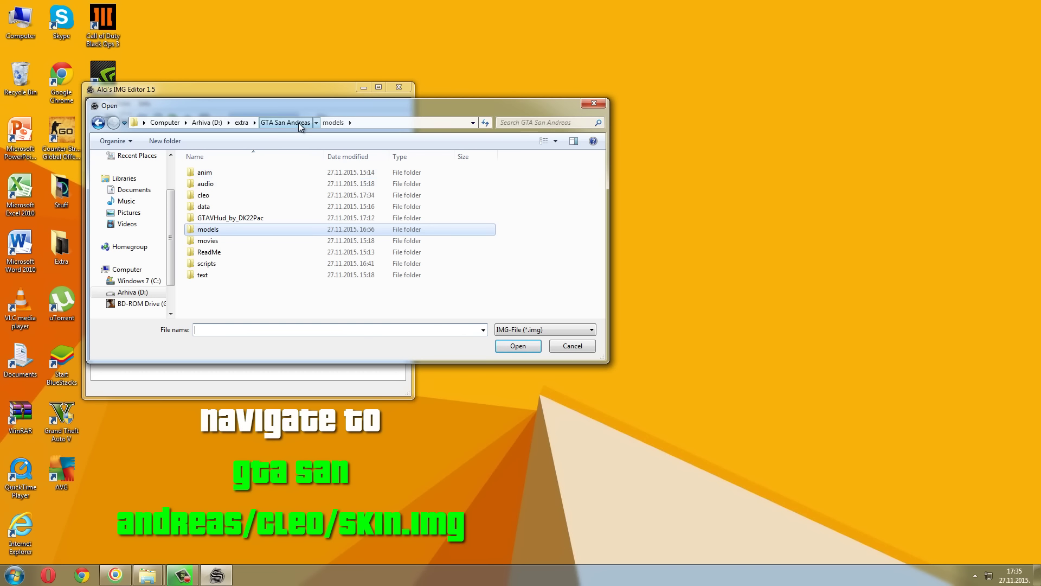
{"action": "left_click", "coordinate": [219, 198]}
{"action": "double_click", "coordinate": [219, 197]}
{"action": "left_click", "coordinate": [219, 205]}
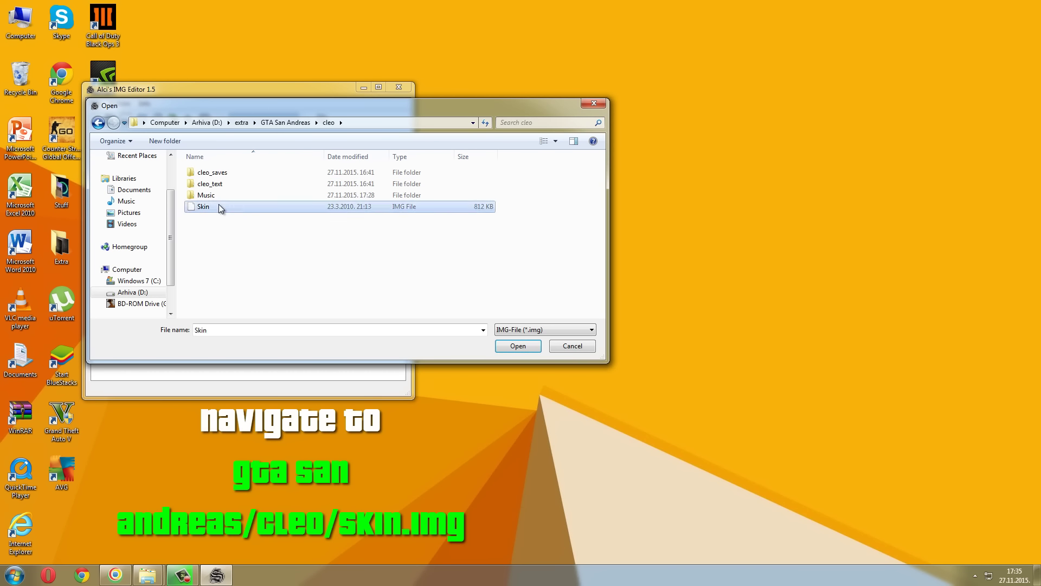
{"action": "left_click", "coordinate": [518, 346]}
- Import all files from the GTA V Mod Pack's GTA V Character Skins folder into Skin.img, save it and close the editor
{"action": "left_click", "coordinate": [117, 105]}
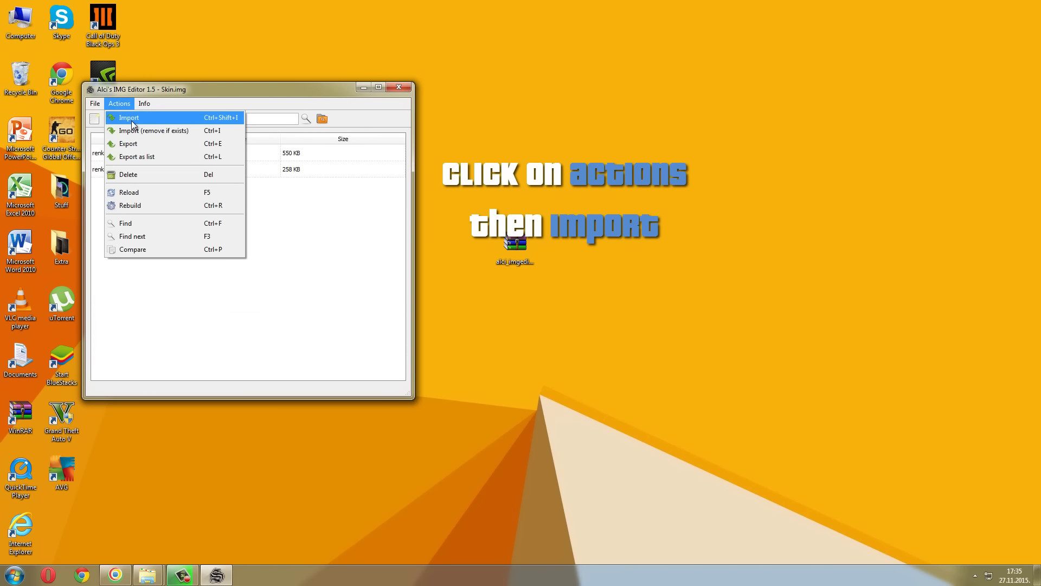
{"action": "left_click", "coordinate": [130, 118]}
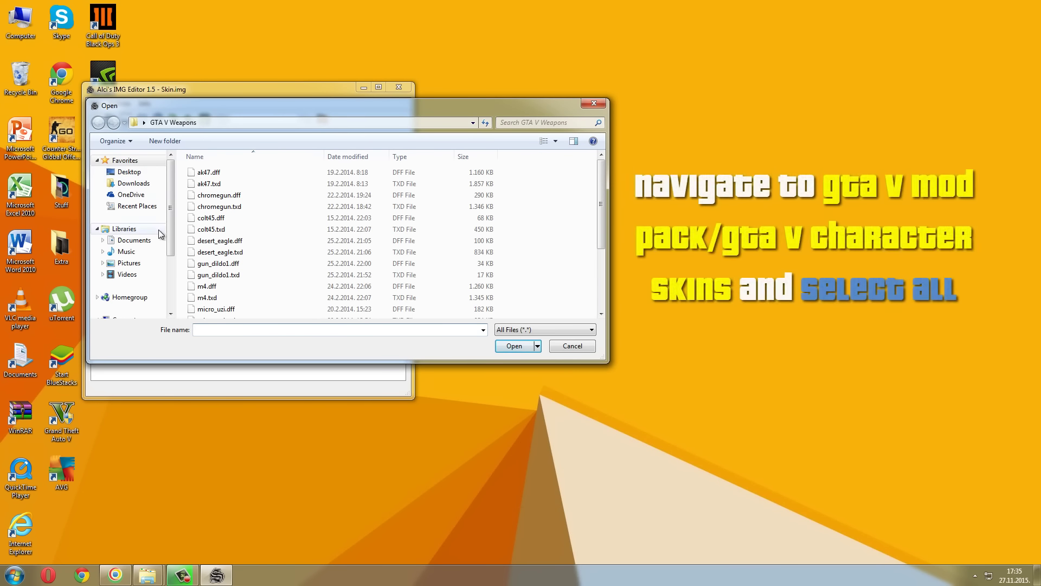
{"action": "left_click", "coordinate": [130, 173]}
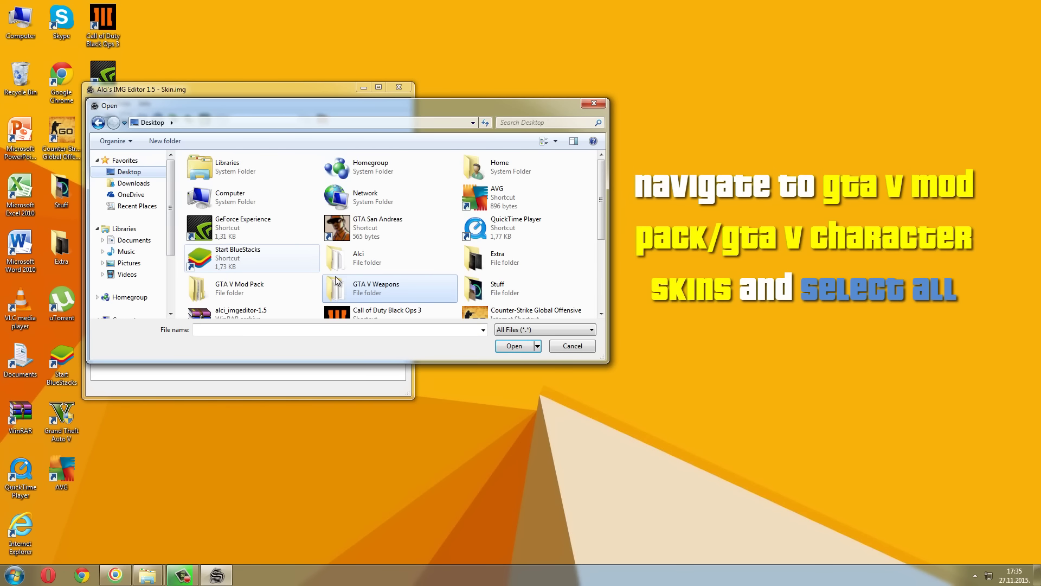
{"action": "double_click", "coordinate": [287, 281]}
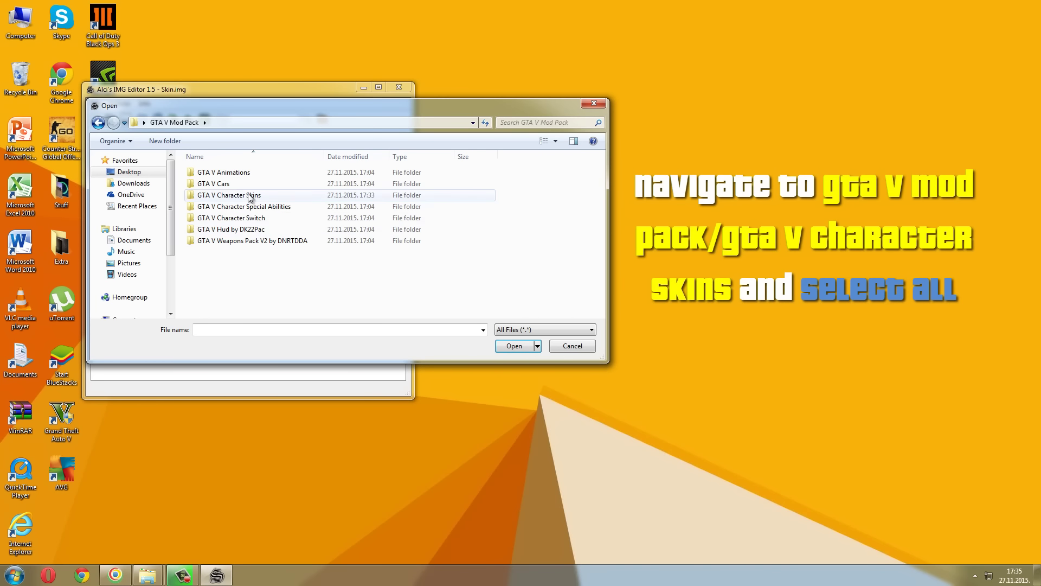
{"action": "double_click", "coordinate": [250, 196]}
{"action": "left_click_drag", "start_coordinate": [247, 295], "coordinate": [251, 162]}
{"action": "left_click", "coordinate": [509, 350]}
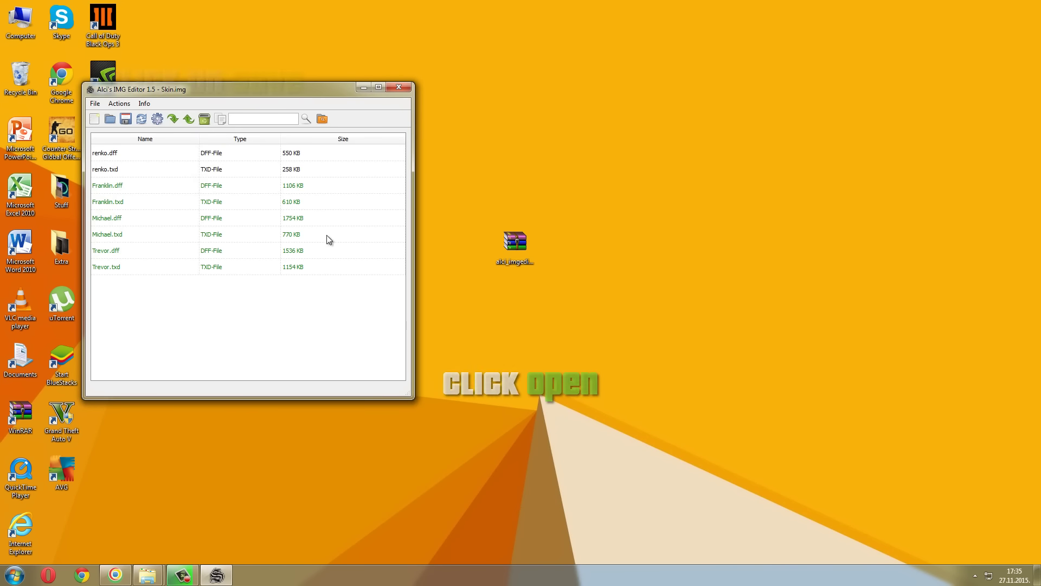
{"action": "left_click", "coordinate": [128, 120]}
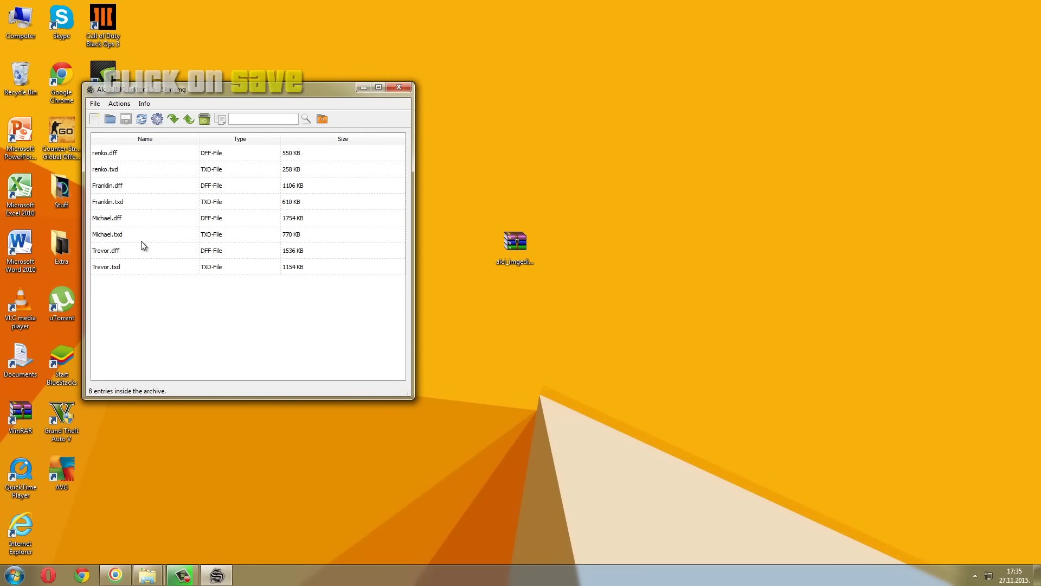
{"action": "left_click", "coordinate": [407, 92]}
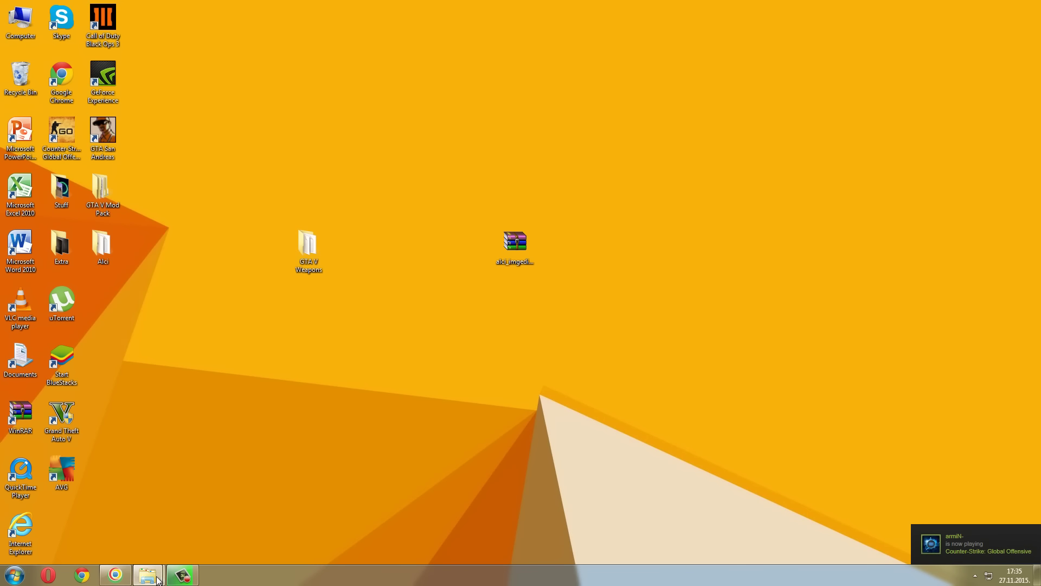
- Bring up the GTA V Mod Pack folder window and open its GTA V Character Skins folder
{"action": "mouse_move", "coordinate": [157, 579]}
{"action": "left_click", "coordinate": [190, 528]}
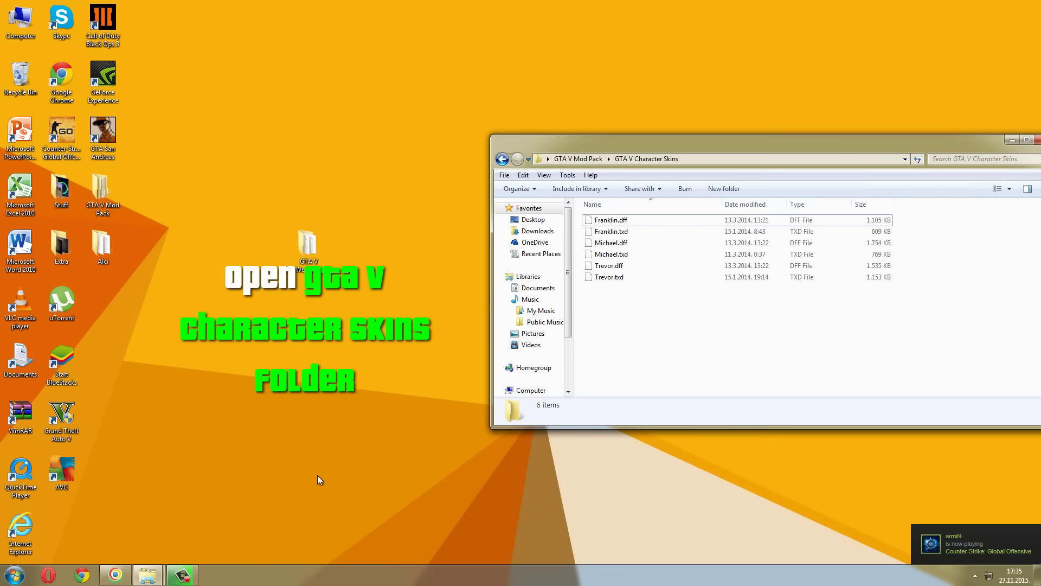
{"action": "left_click", "coordinate": [579, 158]}
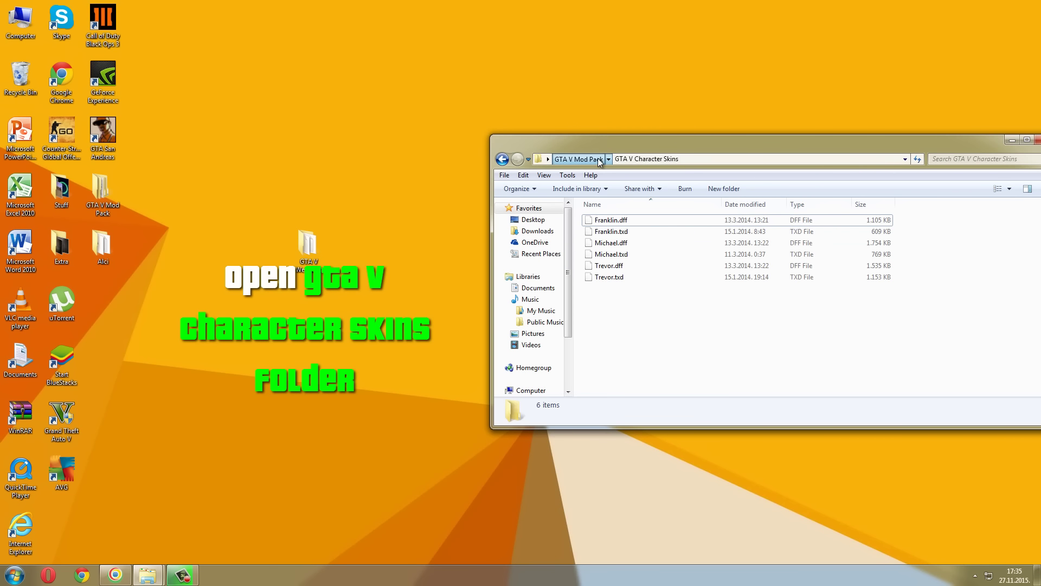
{"action": "double_click", "coordinate": [631, 245]}
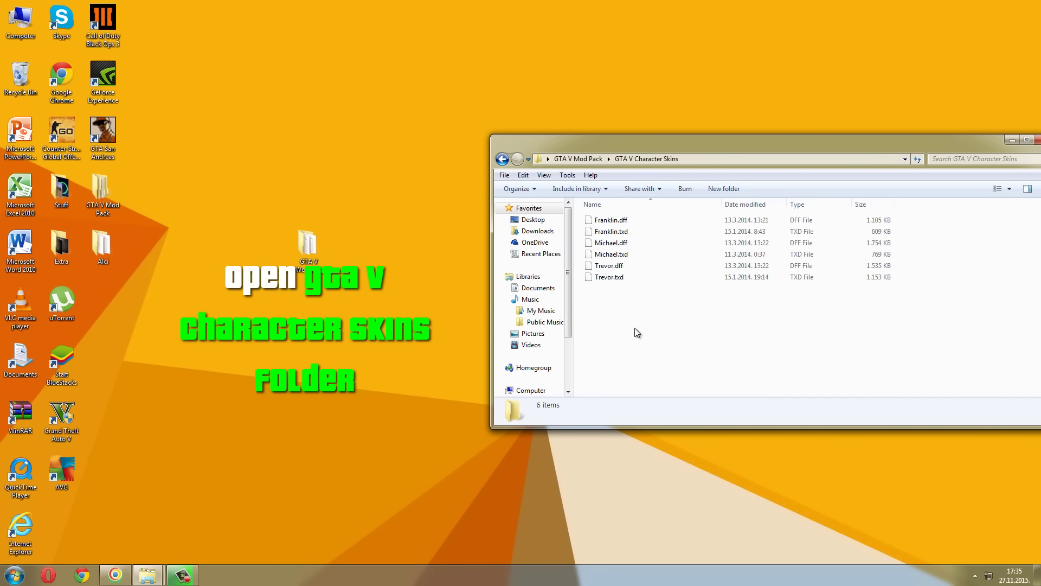
- Rename Trevor.dff and Trevor.txd to sweet.dff and sweet.txd
{"action": "left_click_drag", "start_coordinate": [635, 322], "coordinate": [634, 267]}
{"action": "right_click", "coordinate": [633, 267]}
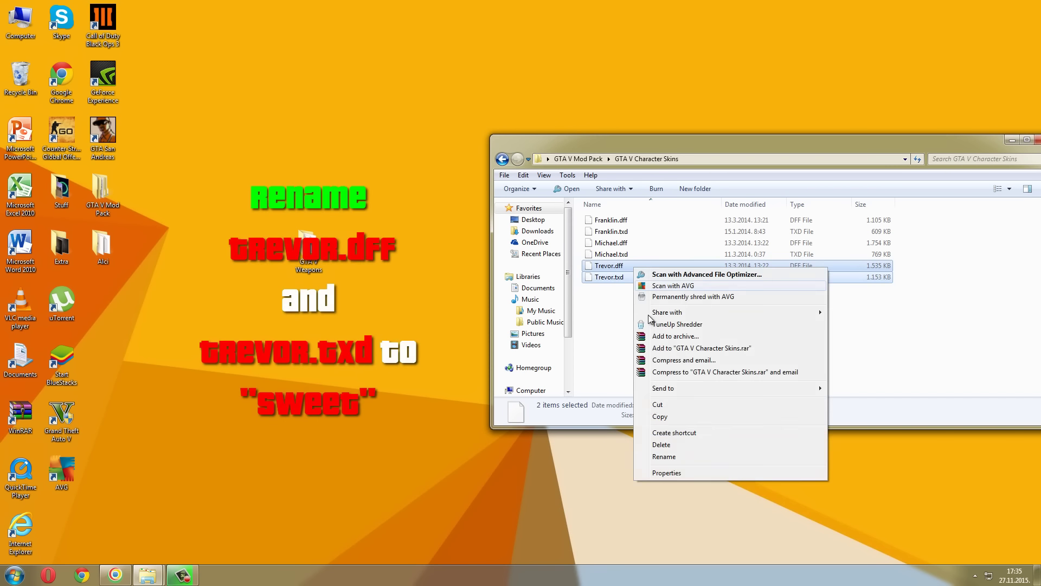
{"action": "left_click", "coordinate": [665, 456]}
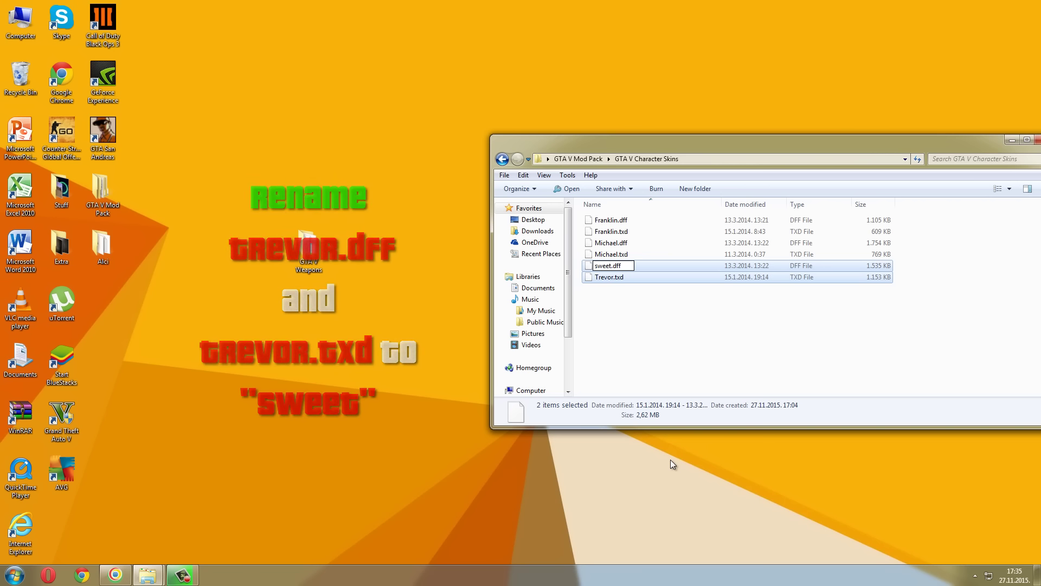
{"action": "key", "text": "Return"}
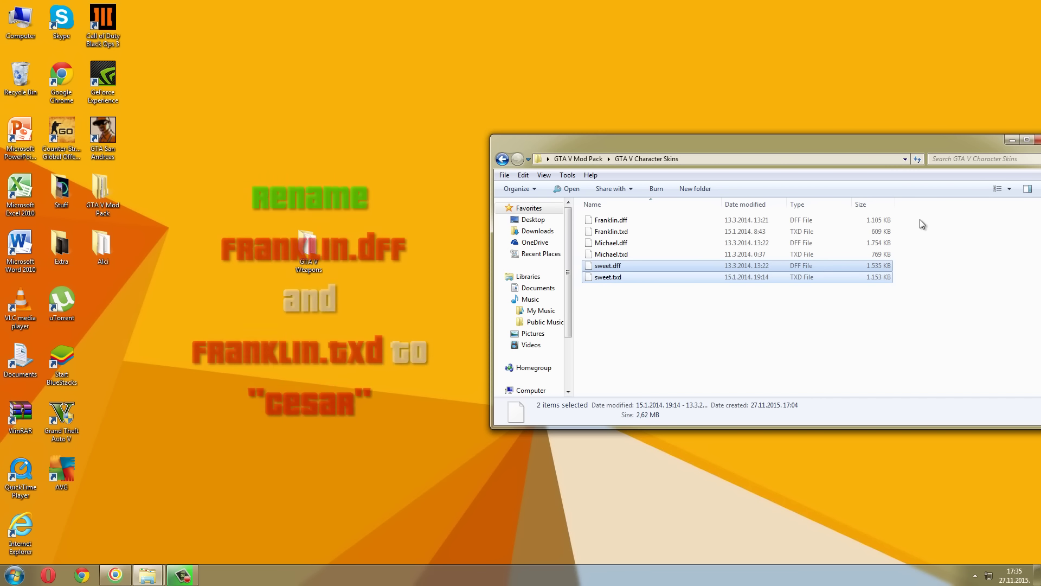
- Rename Franklin.dff and Franklin.txd to cesar.dff and cesar.txd
{"action": "left_click_drag", "start_coordinate": [921, 219], "coordinate": [893, 234]}
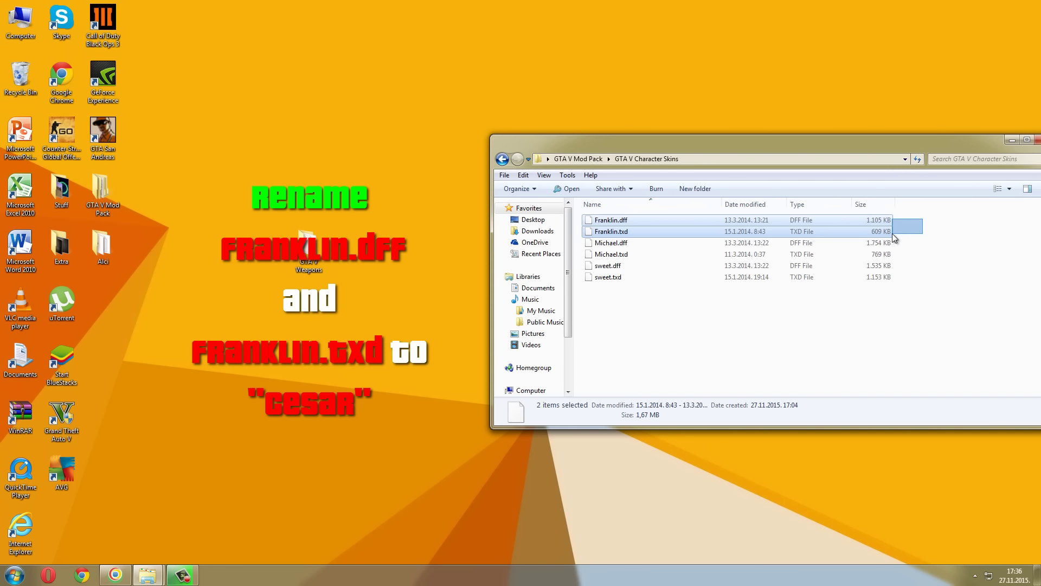
{"action": "right_click", "coordinate": [835, 229]}
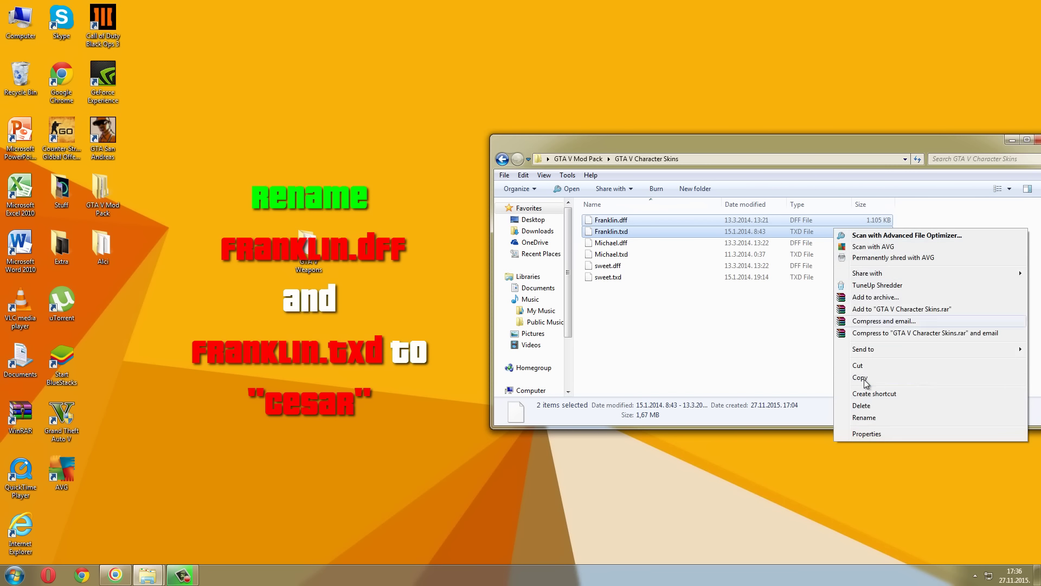
{"action": "left_click", "coordinate": [874, 418]}
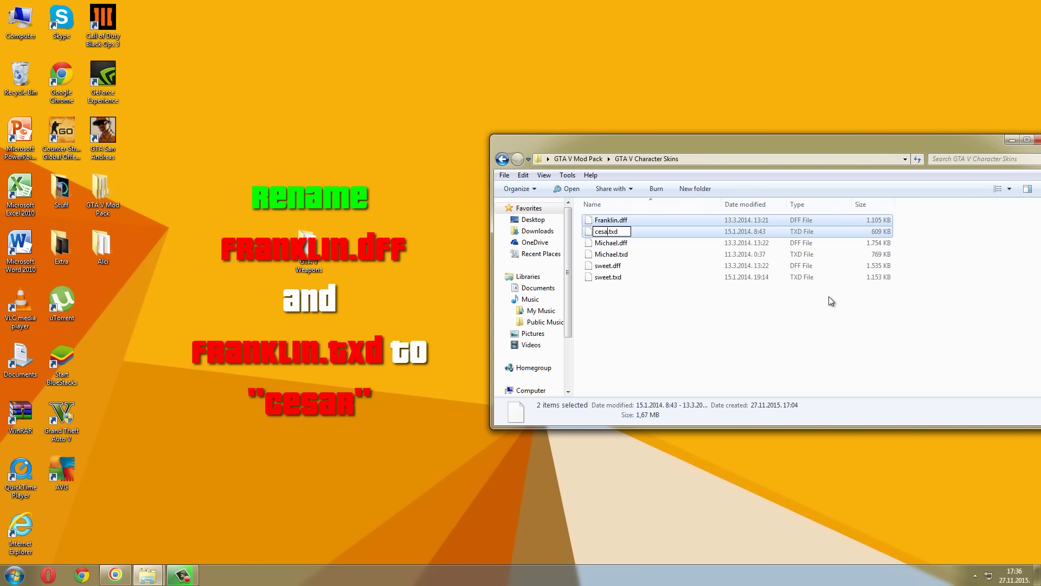
{"action": "key", "text": "Return"}
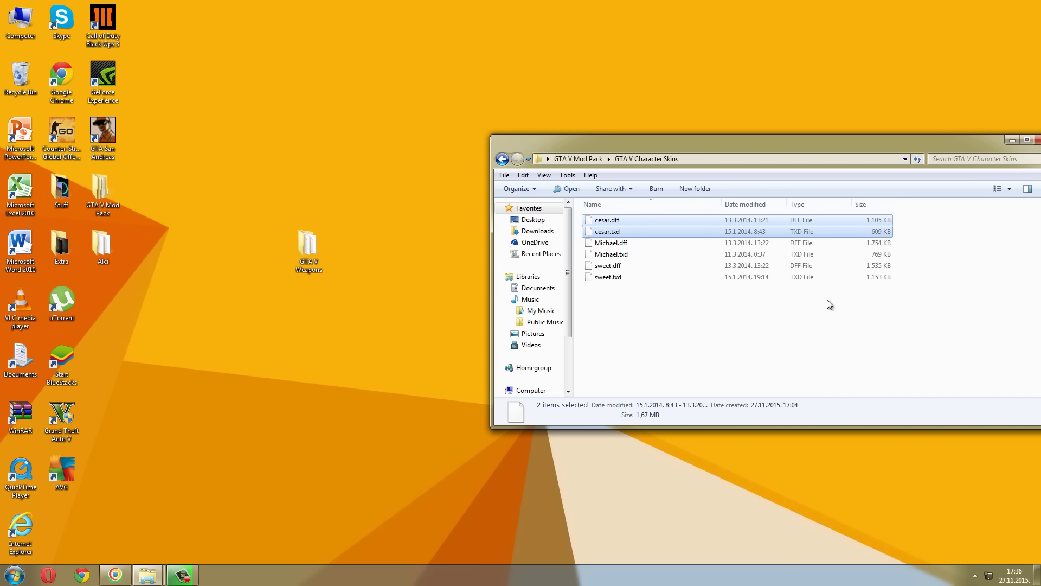
{"action": "left_click", "coordinate": [825, 307]}
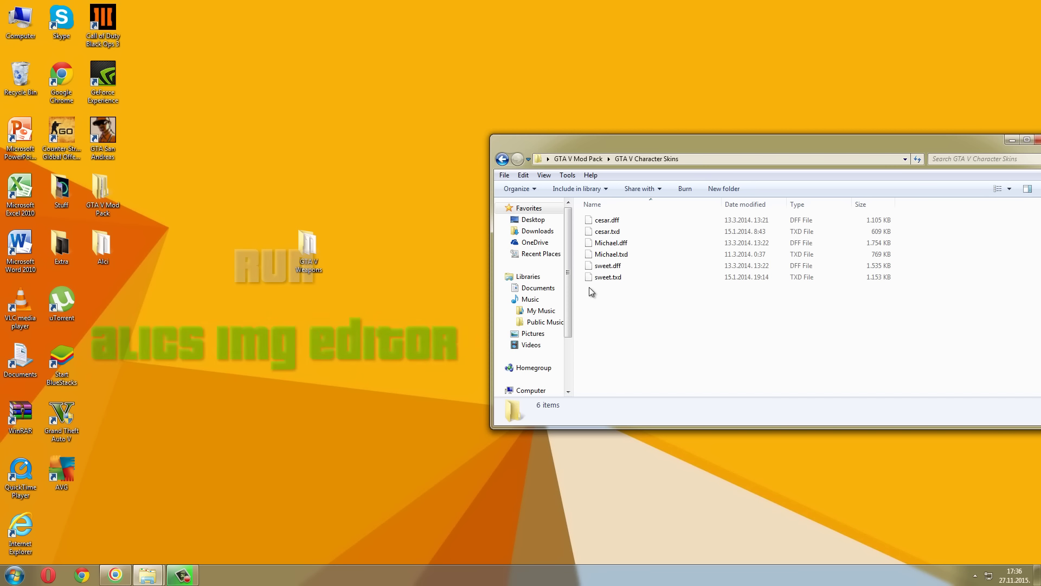
- Run Alci's IMG Editor 1.5 from the Alci folder on the desktop and close that folder's window
{"action": "double_click", "coordinate": [106, 252]}
{"action": "double_click", "coordinate": [158, 111]}
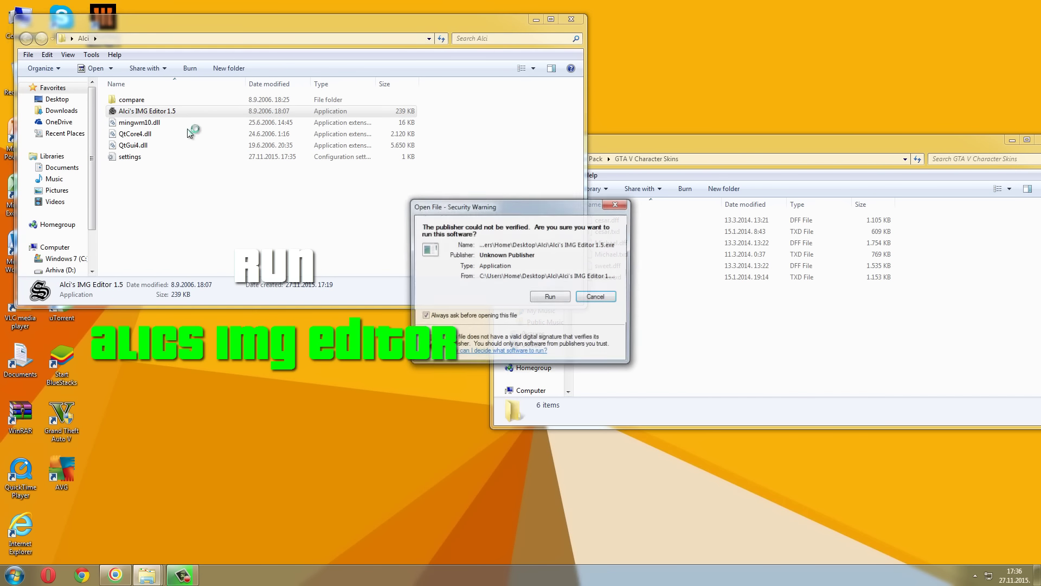
{"action": "left_click", "coordinate": [550, 298]}
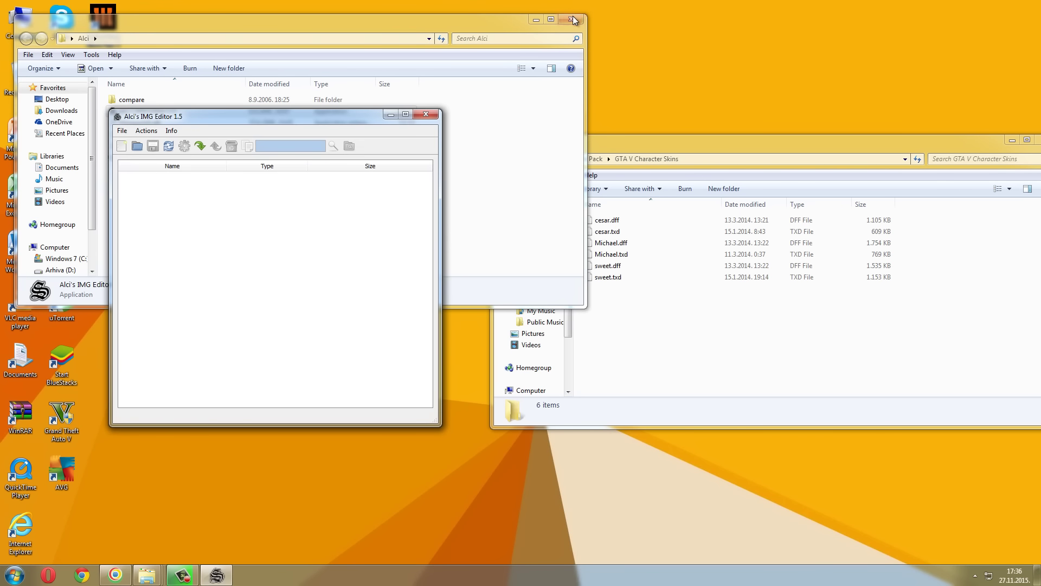
{"action": "left_click", "coordinate": [572, 20]}
- Open gta3.img from the GTA San Andreas models folder in the IMG editor
{"action": "left_click", "coordinate": [122, 130]}
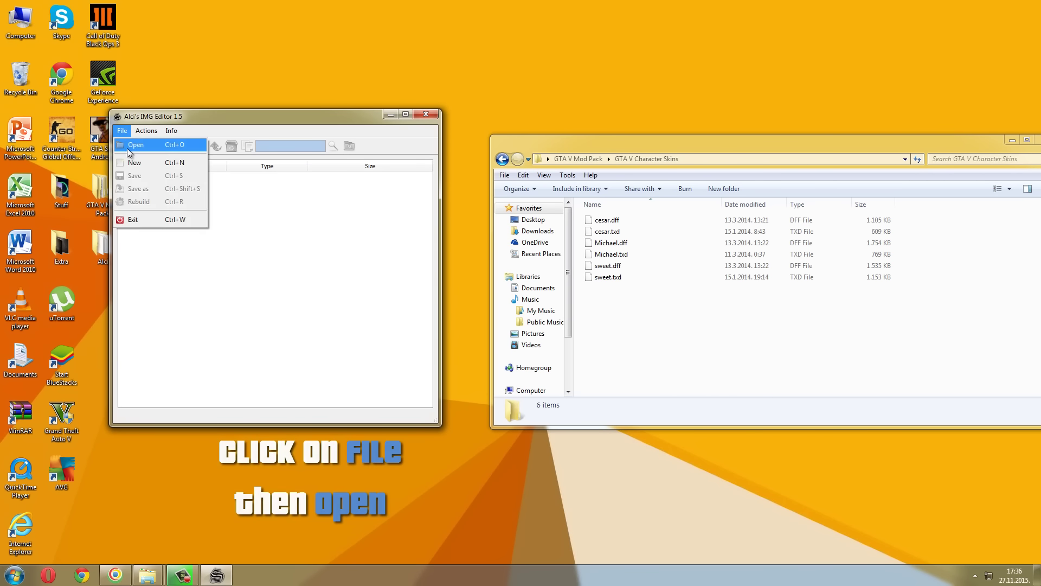
{"action": "left_click", "coordinate": [133, 145]}
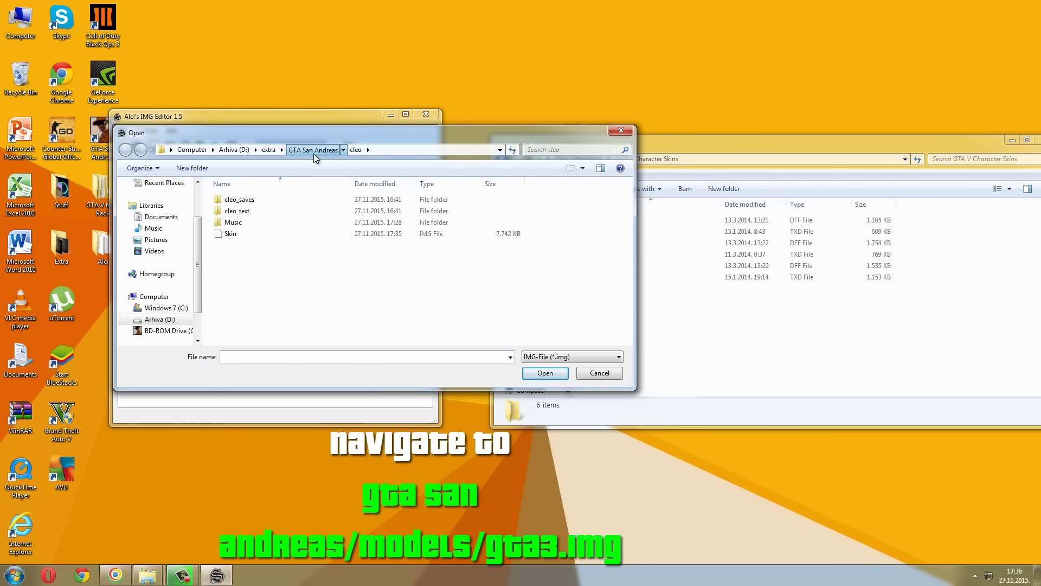
{"action": "left_click", "coordinate": [314, 156]}
{"action": "double_click", "coordinate": [244, 258]}
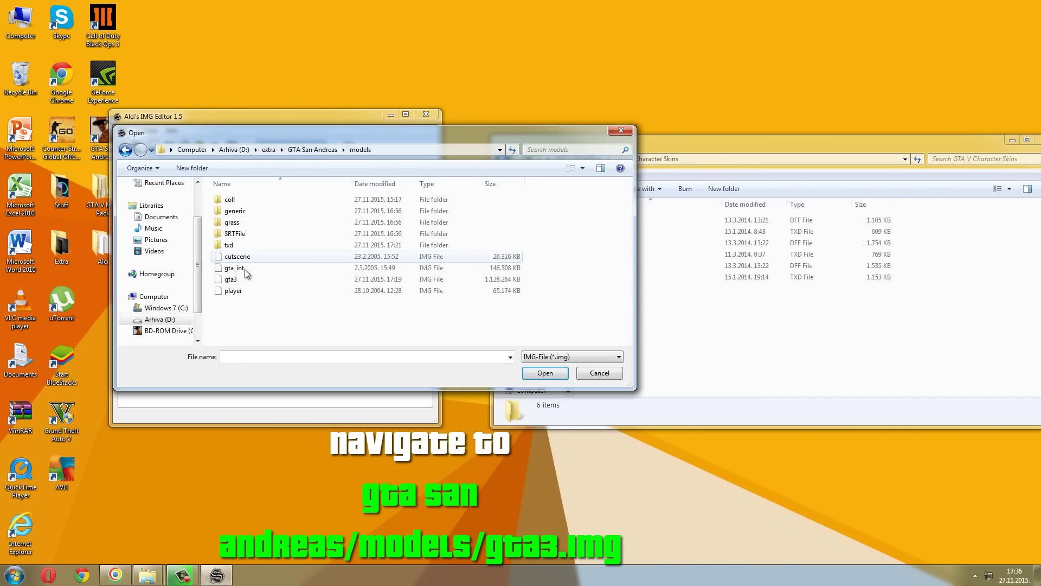
{"action": "left_click", "coordinate": [238, 279]}
{"action": "left_click", "coordinate": [547, 374]}
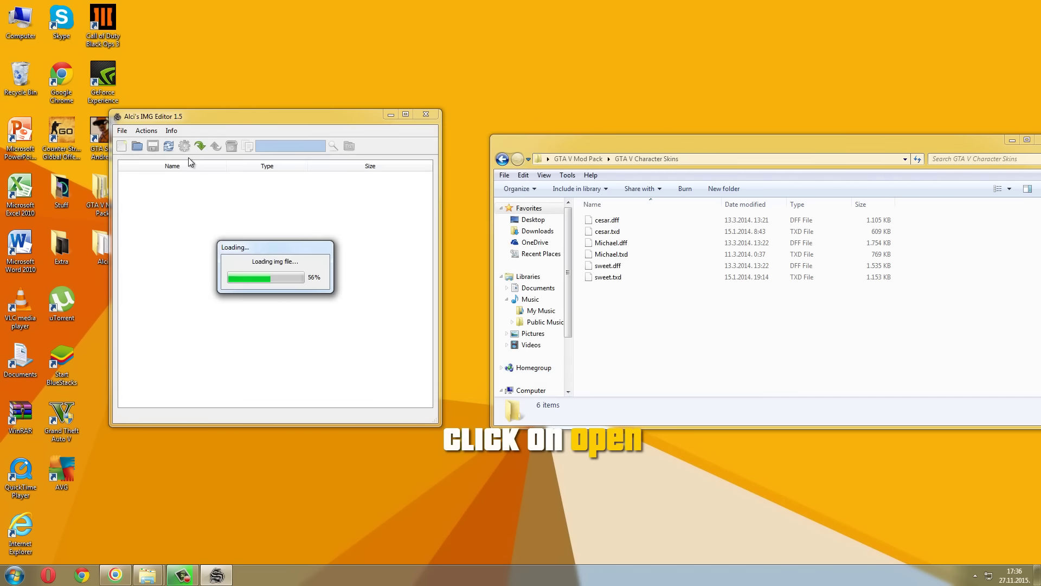
- Import sweet.dff and sweet.txd from the GTA V Character Skins folder into gta3.img, removing existing entries
{"action": "left_click", "coordinate": [151, 132]}
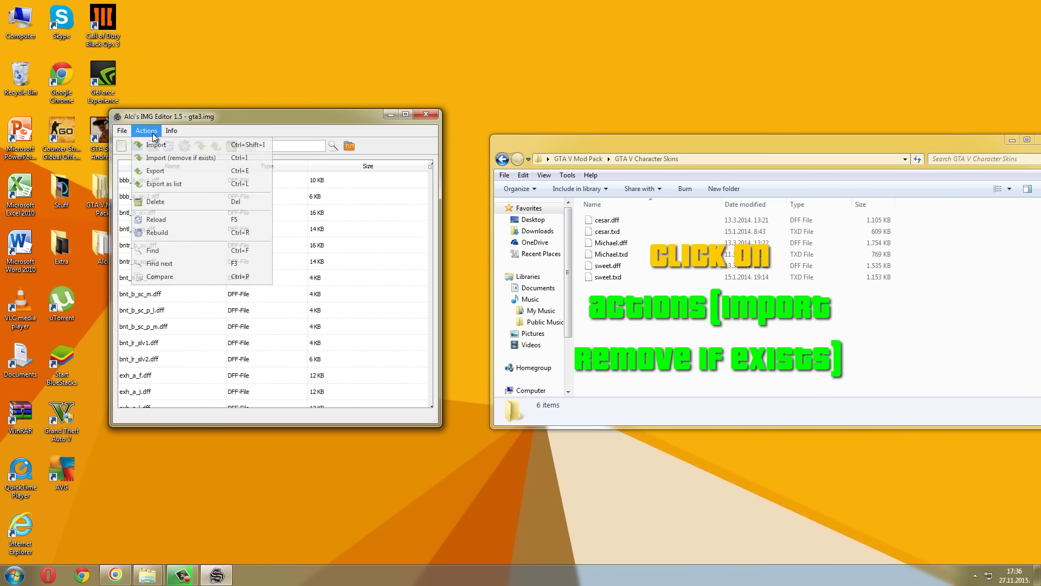
{"action": "left_click", "coordinate": [170, 158]}
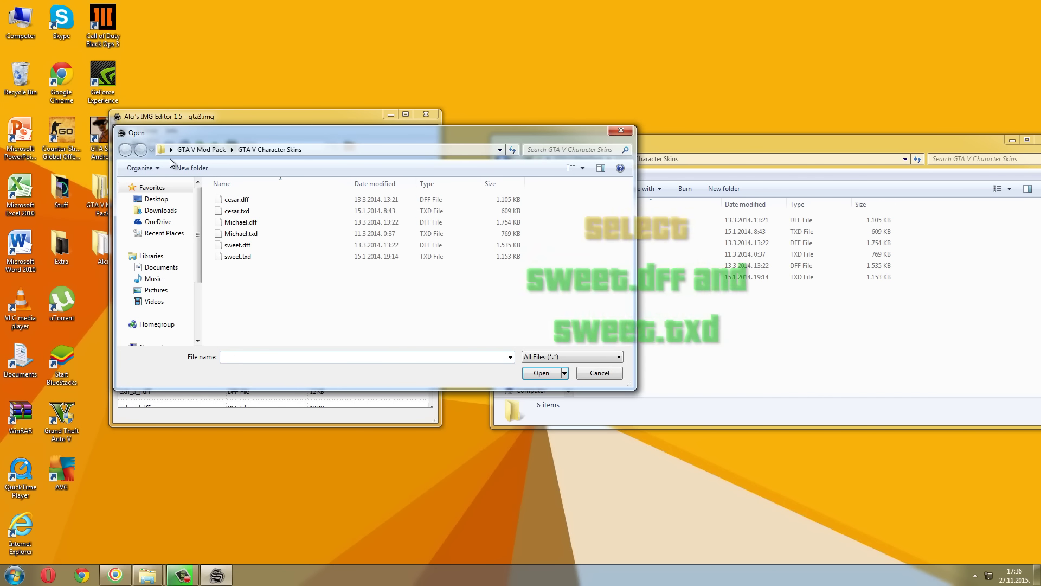
{"action": "left_click_drag", "start_coordinate": [255, 303], "coordinate": [252, 252]}
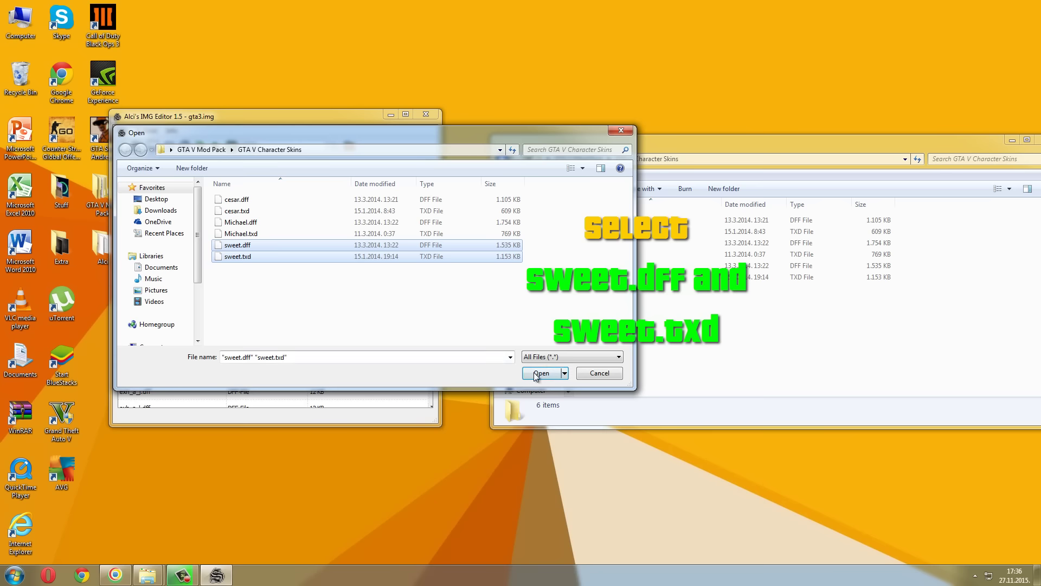
{"action": "left_click", "coordinate": [536, 374]}
- Import cesar.dff and cesar.txd into gta3.img, removing existing entries, then save the archive and close the editor
{"action": "left_click", "coordinate": [157, 134]}
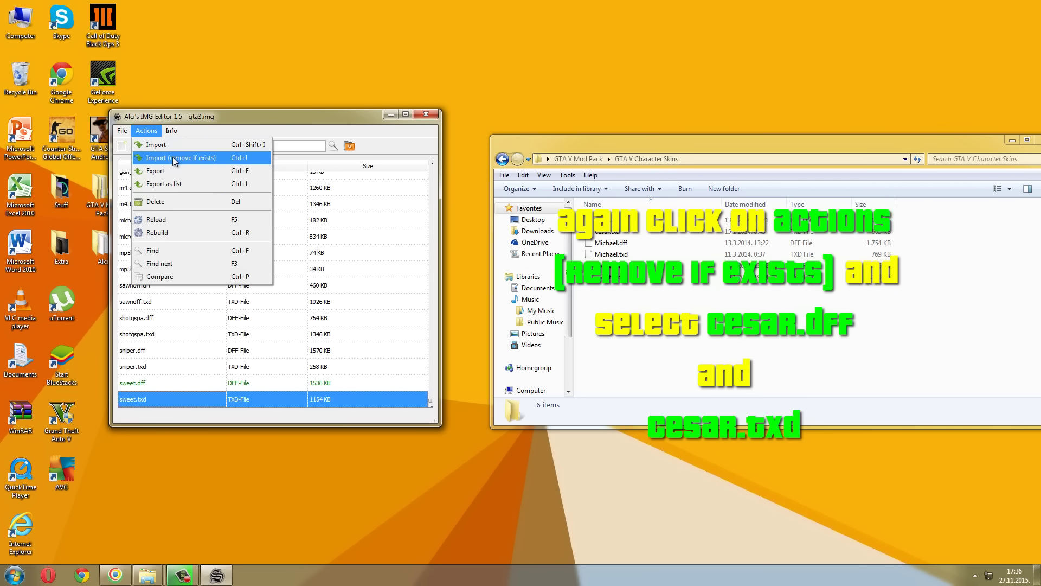
{"action": "left_click", "coordinate": [173, 159]}
{"action": "left_click_drag", "start_coordinate": [535, 200], "coordinate": [514, 212]}
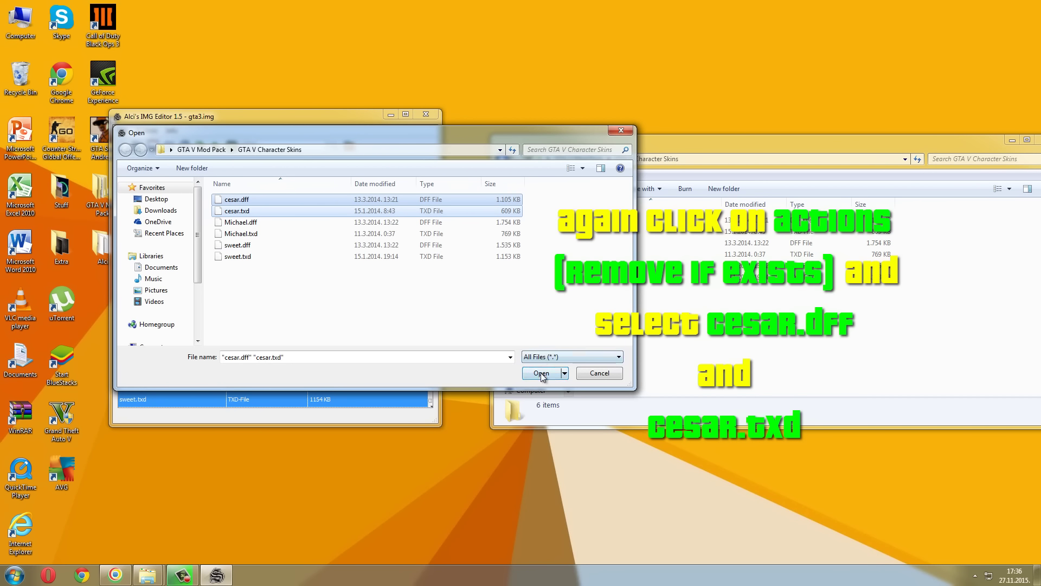
{"action": "left_click", "coordinate": [541, 373]}
{"action": "left_click", "coordinate": [155, 150]}
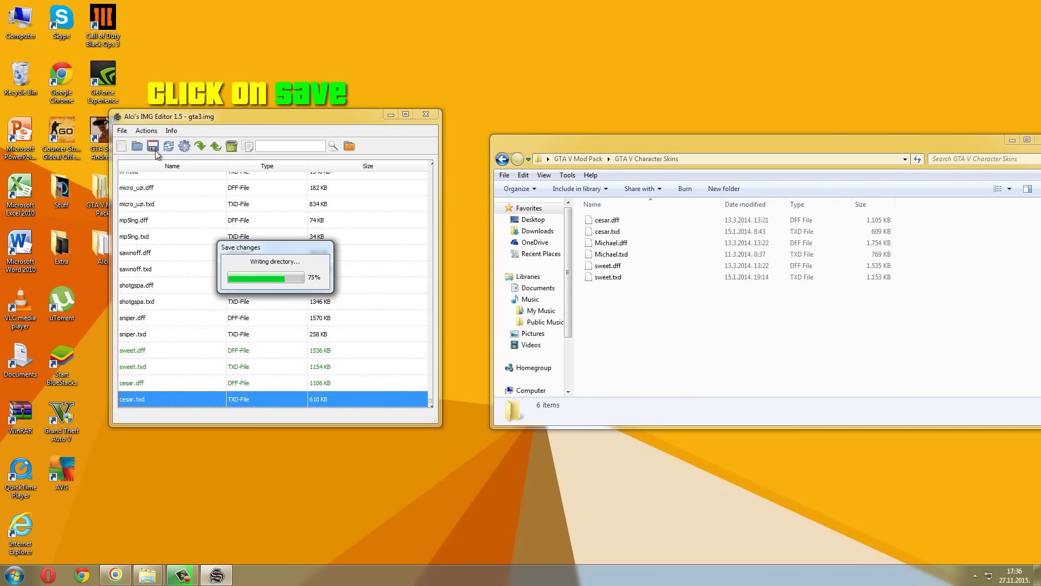
{"action": "left_click", "coordinate": [424, 115]}
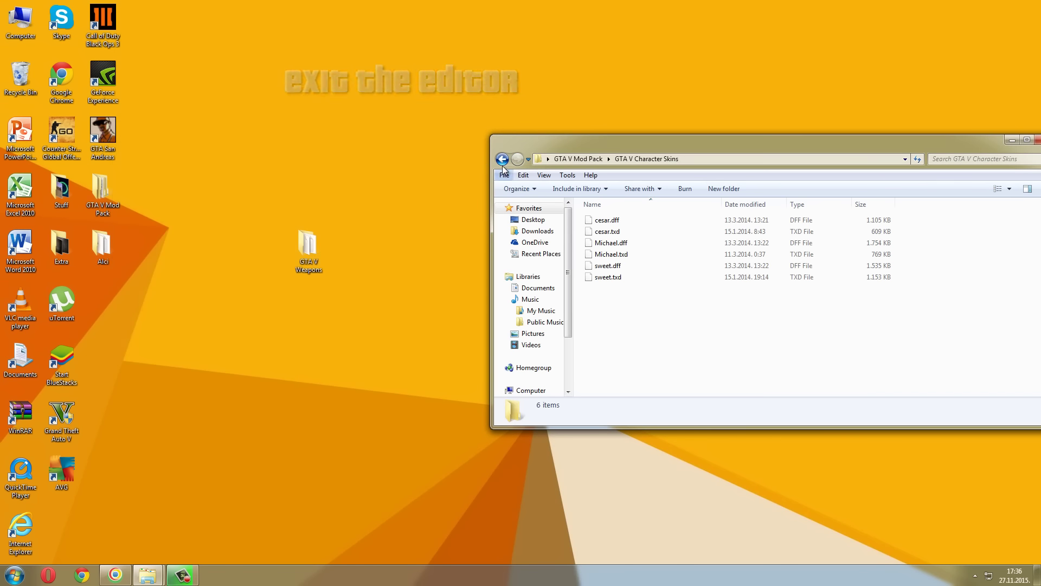
- Go back to the GTA V Mod Pack folder and open GTA V Animations by CaZaDtRoX inside GTA V Animations
{"action": "left_click", "coordinate": [502, 158]}
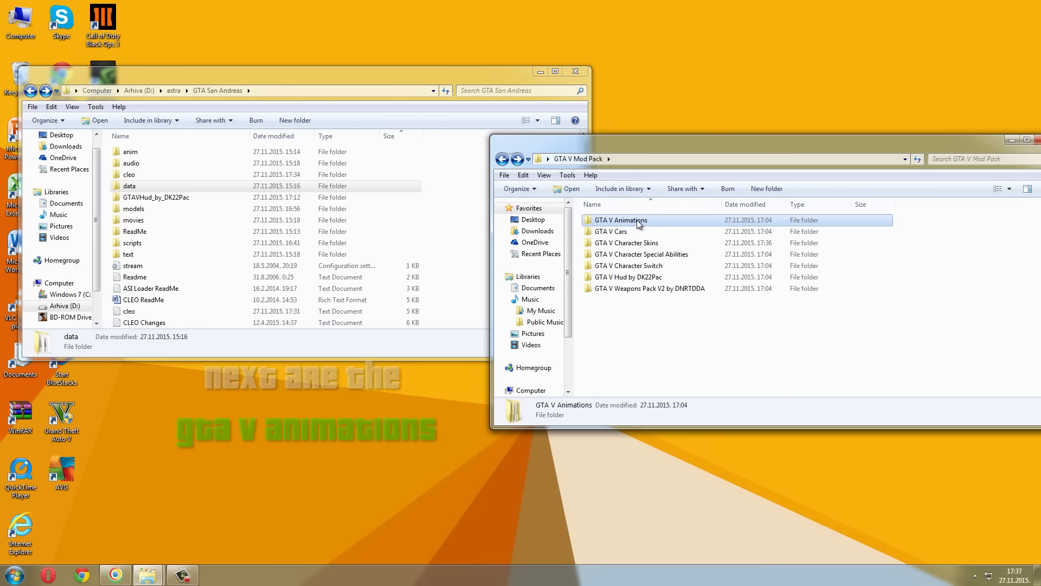
{"action": "double_click", "coordinate": [637, 220]}
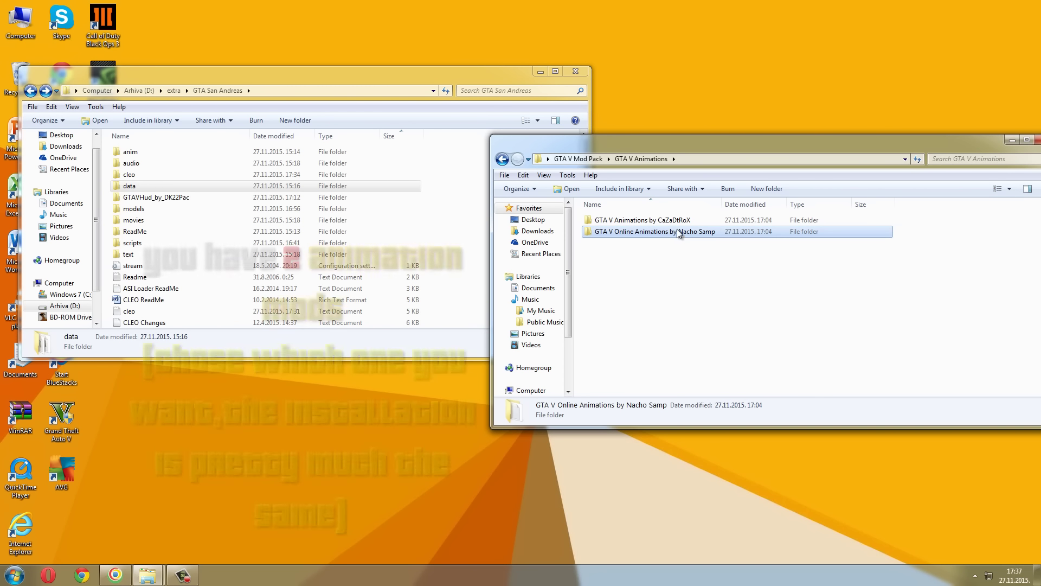
{"action": "left_click", "coordinate": [676, 220]}
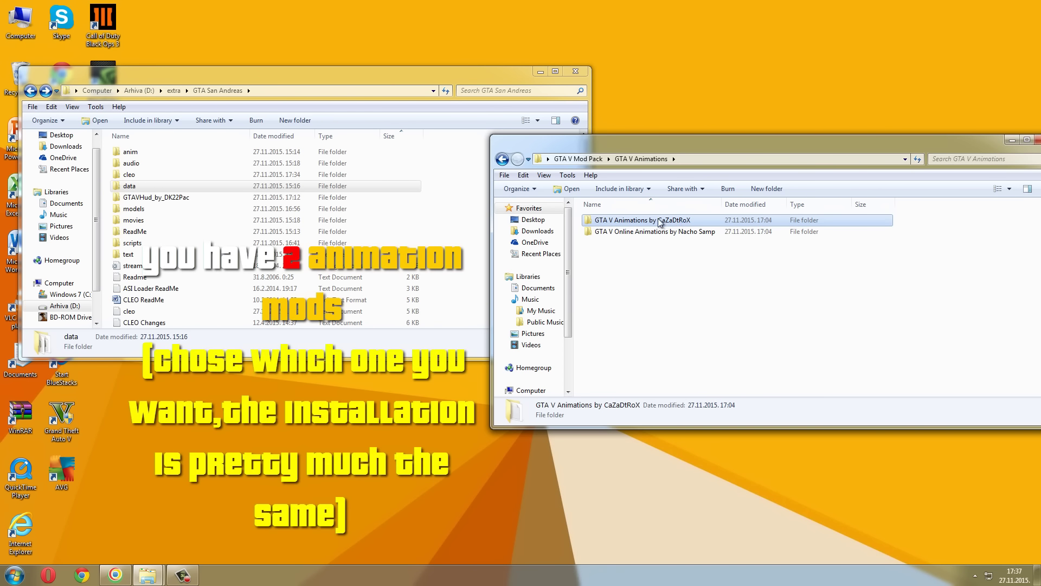
{"action": "double_click", "coordinate": [661, 221]}
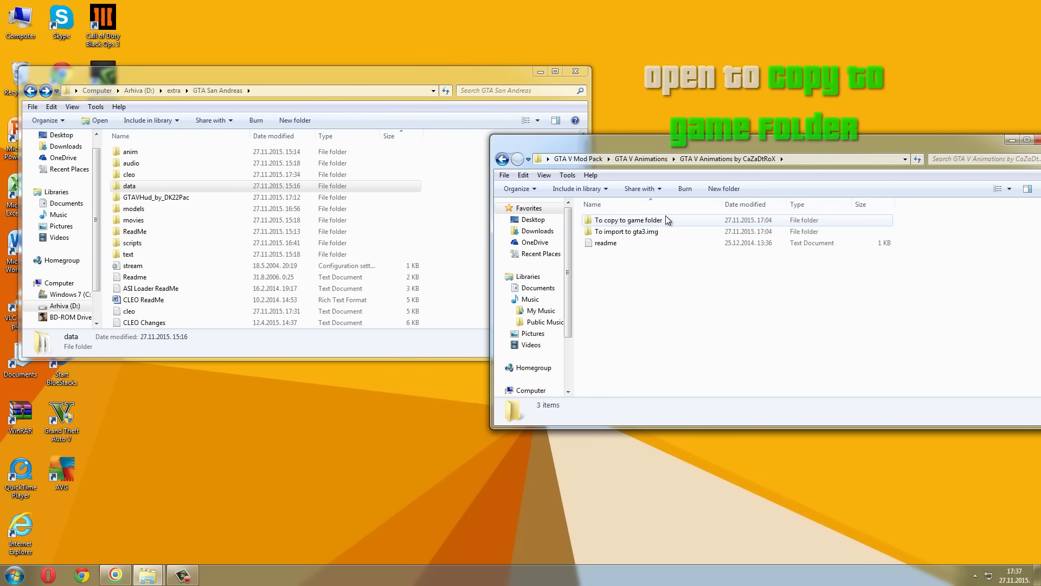
- Copy all the files from the CLEO folder in To copy to game folder into the GTA San Andreas cleo folder
{"action": "left_click", "coordinate": [659, 220]}
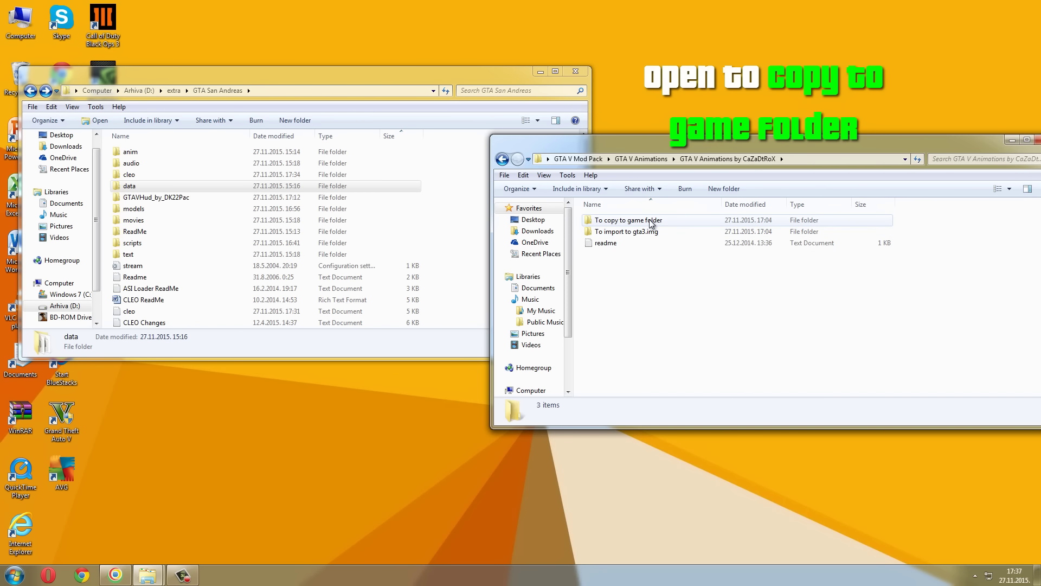
{"action": "double_click", "coordinate": [651, 222]}
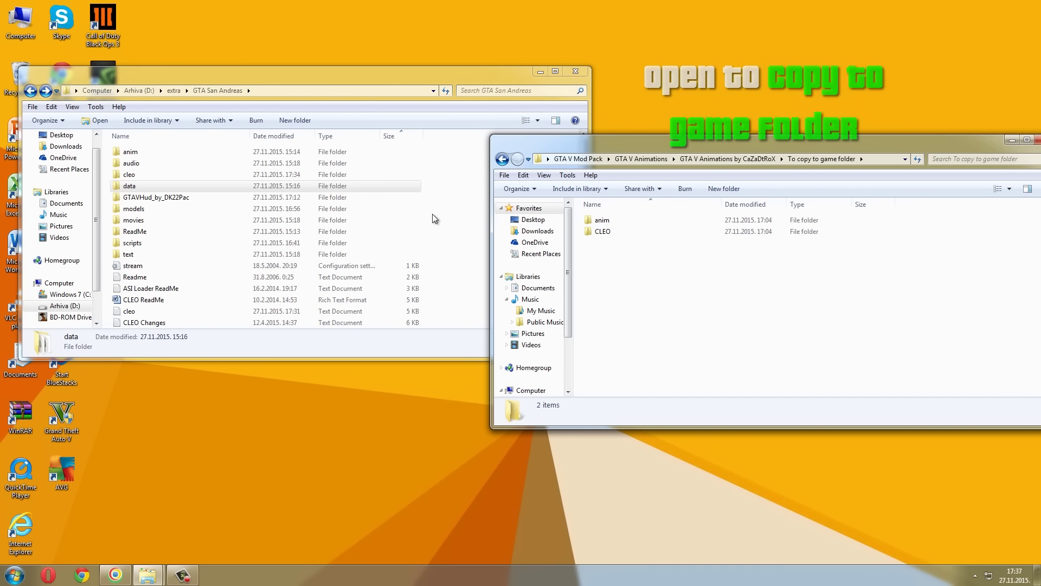
{"action": "left_click", "coordinate": [272, 175]}
{"action": "double_click", "coordinate": [273, 175]}
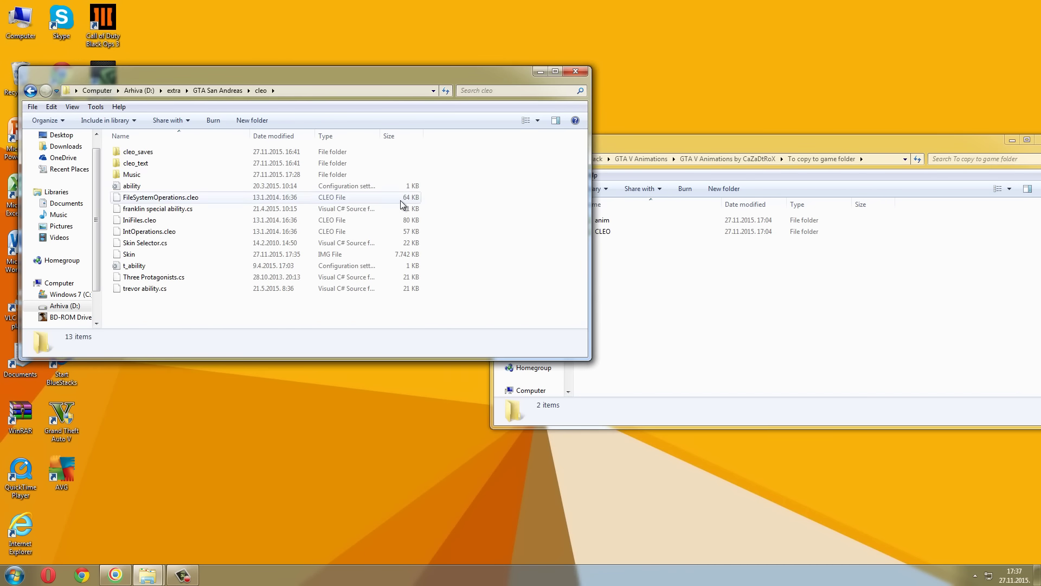
{"action": "left_click", "coordinate": [623, 233]}
{"action": "double_click", "coordinate": [622, 233]}
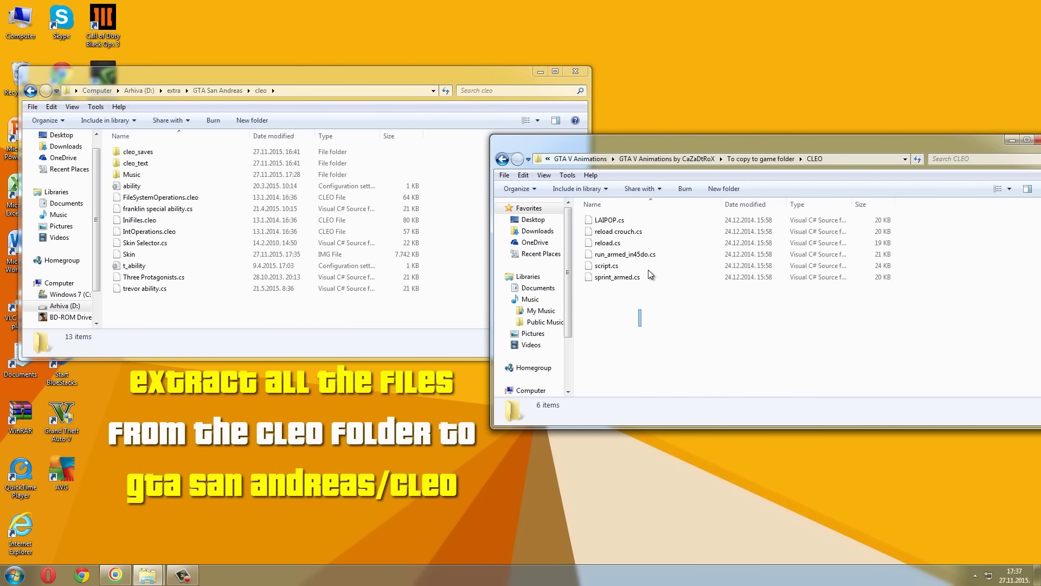
{"action": "left_click_drag", "start_coordinate": [638, 326], "coordinate": [665, 216]}
{"action": "left_click_drag", "start_coordinate": [623, 254], "coordinate": [464, 285]}
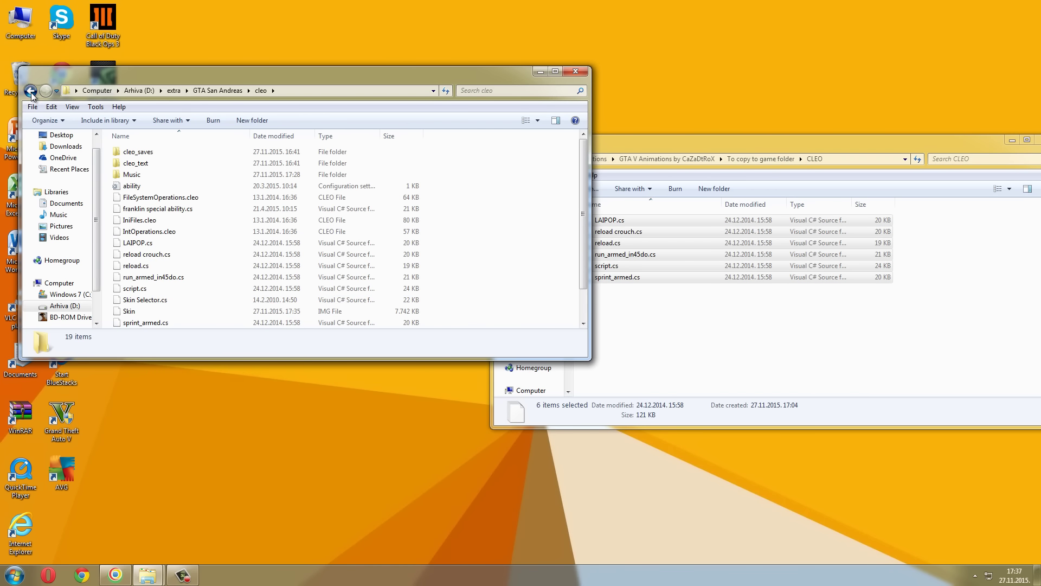
- Copy ped.ifp from the mod's anim folder into the GTA San Andreas anim folder, replacing the existing file
{"action": "key", "text": "BackSpace"}
{"action": "left_click", "coordinate": [606, 320]}
{"action": "left_click", "coordinate": [502, 159]}
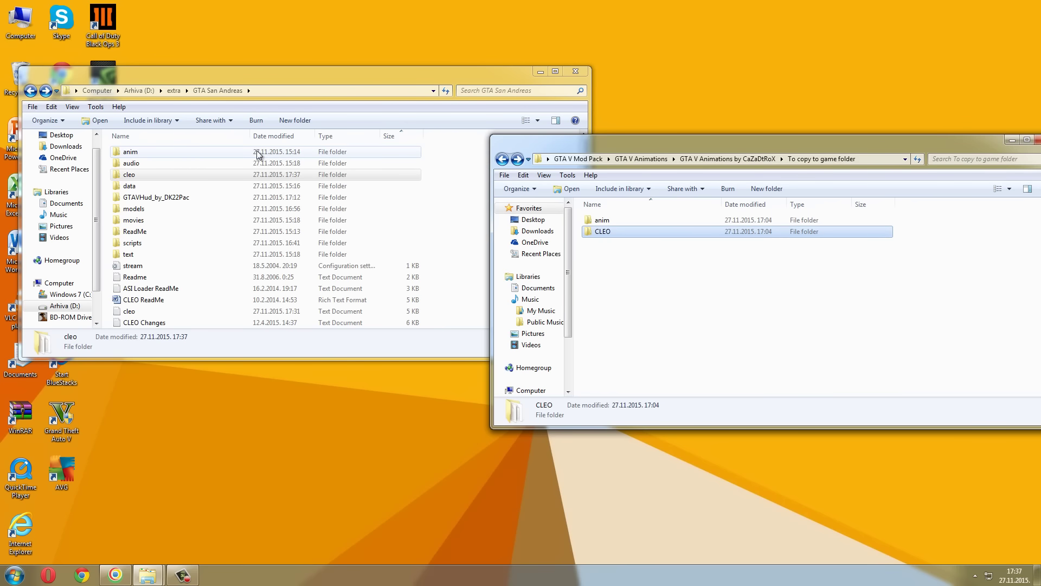
{"action": "double_click", "coordinate": [140, 155]}
{"action": "left_click", "coordinate": [648, 282]}
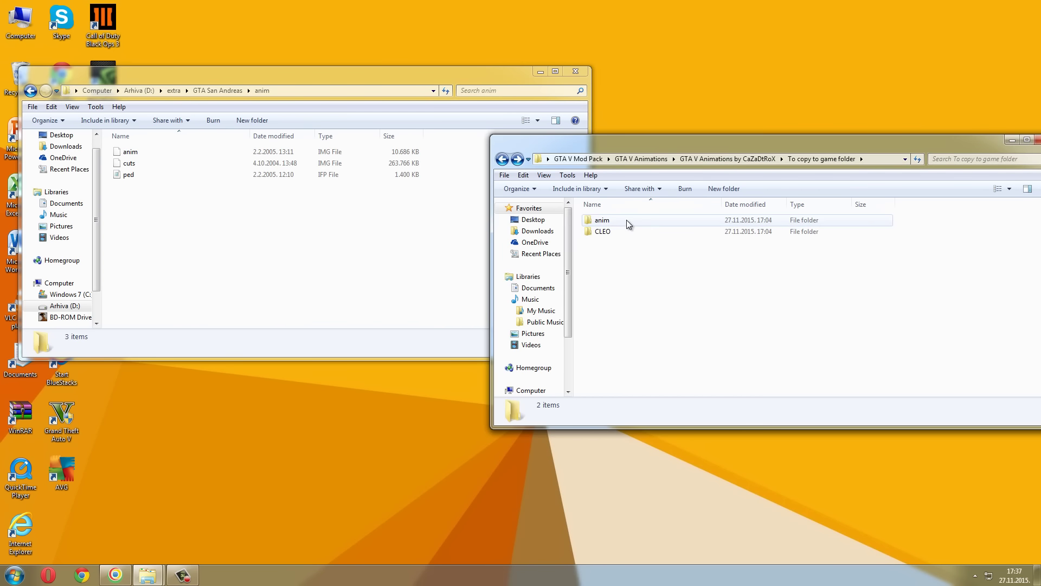
{"action": "double_click", "coordinate": [627, 219]}
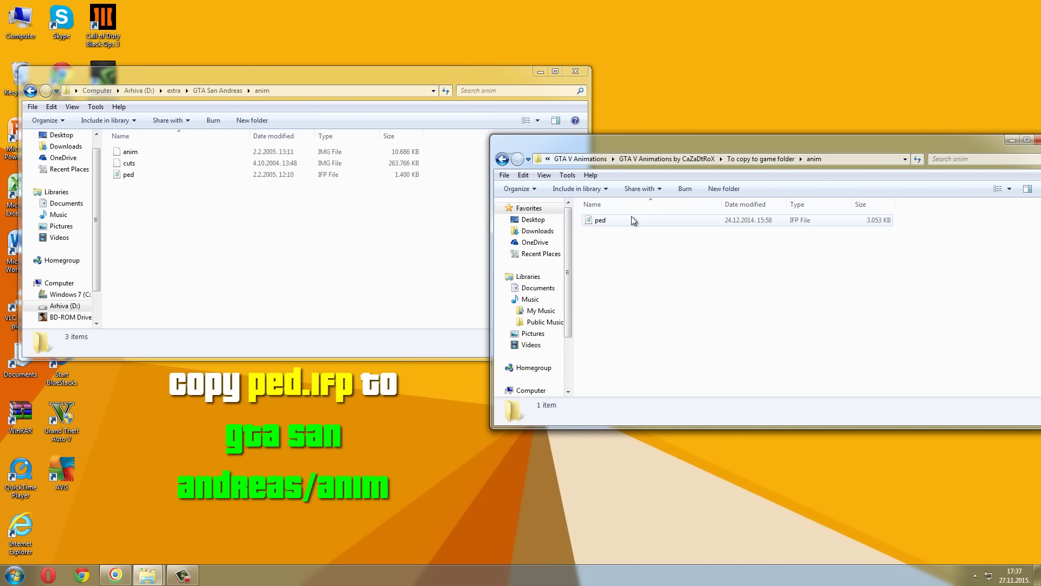
{"action": "left_click_drag", "start_coordinate": [630, 215], "coordinate": [321, 248]}
{"action": "left_click", "coordinate": [446, 242]}
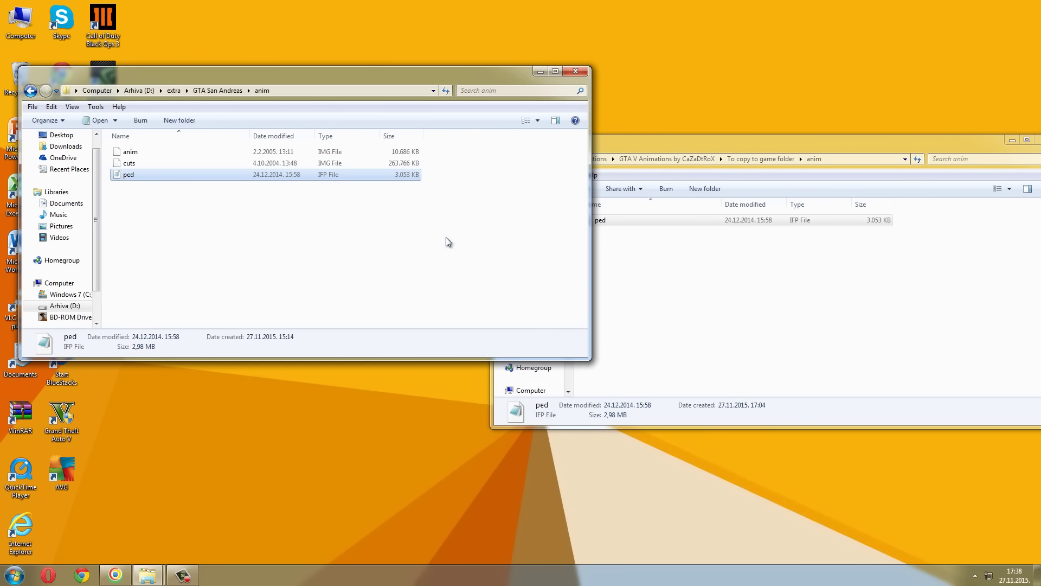
{"action": "left_click", "coordinate": [675, 257]}
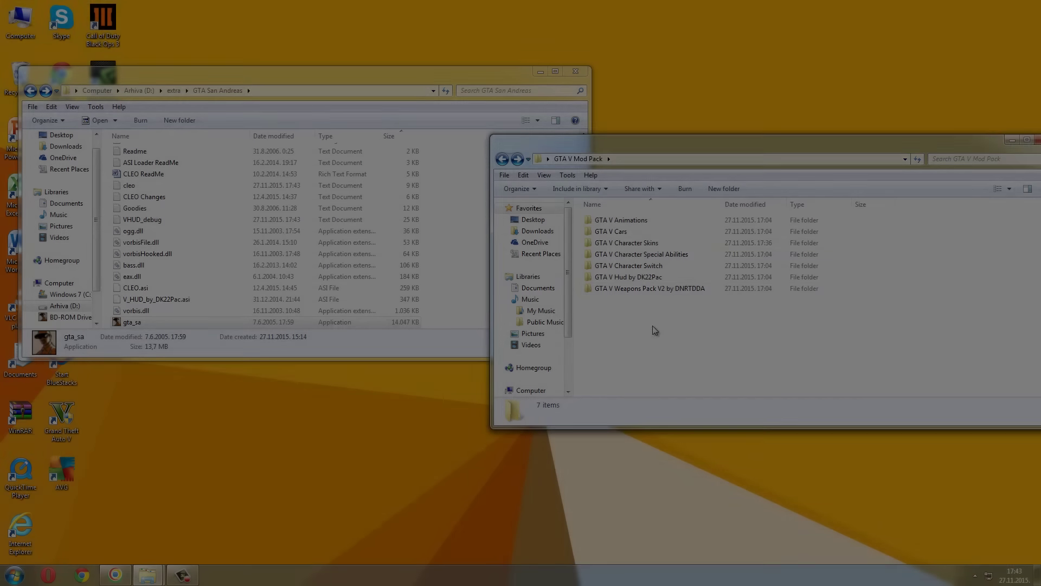
- Open the GTA V Car Pack folder inside GTA V Cars, then run Alci's IMG Editor 1.5 from the Alci folder
{"action": "double_click", "coordinate": [626, 228]}
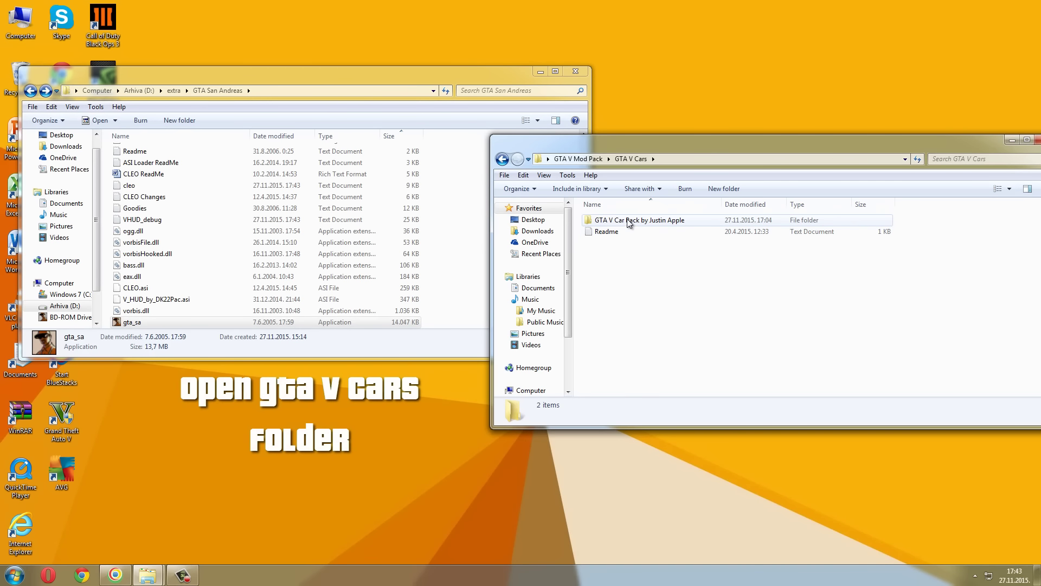
{"action": "double_click", "coordinate": [628, 221]}
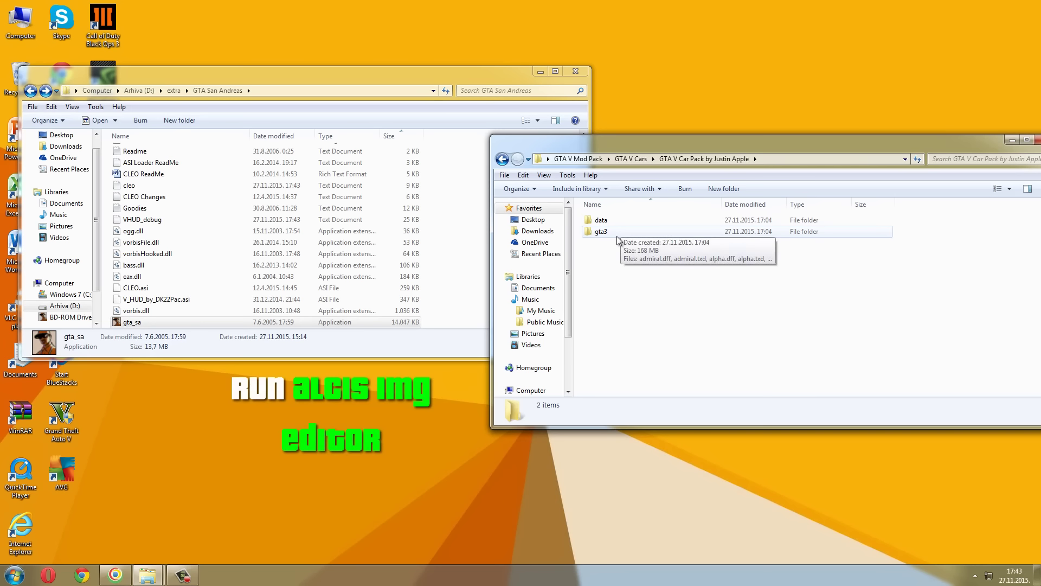
{"action": "left_click", "coordinate": [540, 71]}
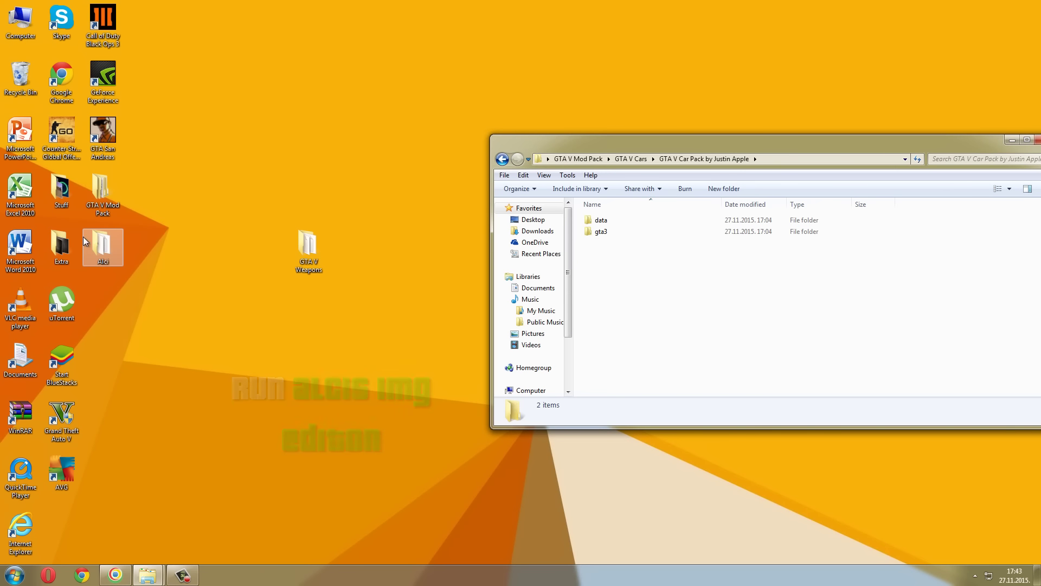
{"action": "double_click", "coordinate": [85, 241]}
{"action": "double_click", "coordinate": [209, 127]}
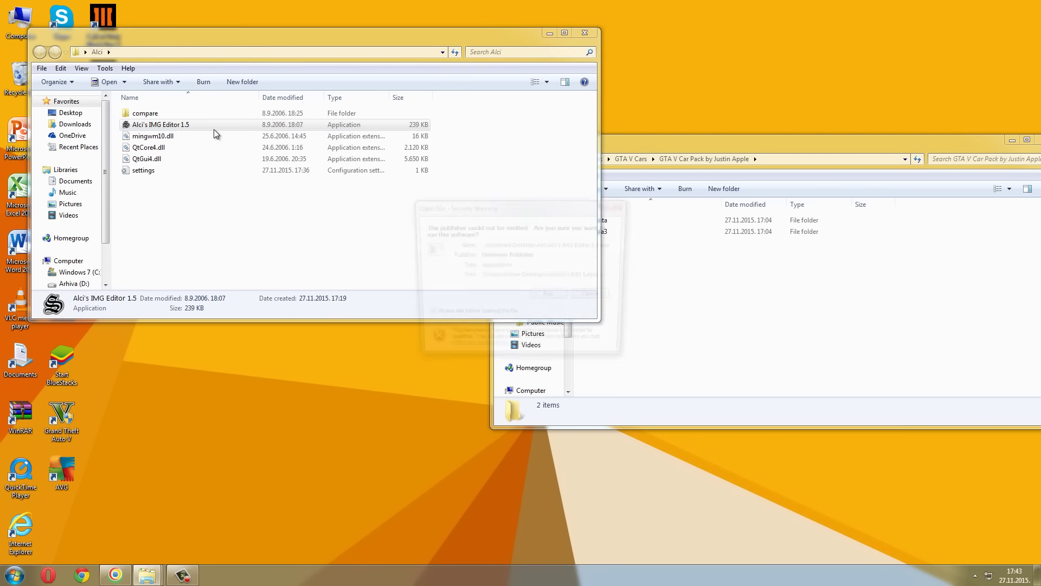
{"action": "left_click", "coordinate": [548, 298]}
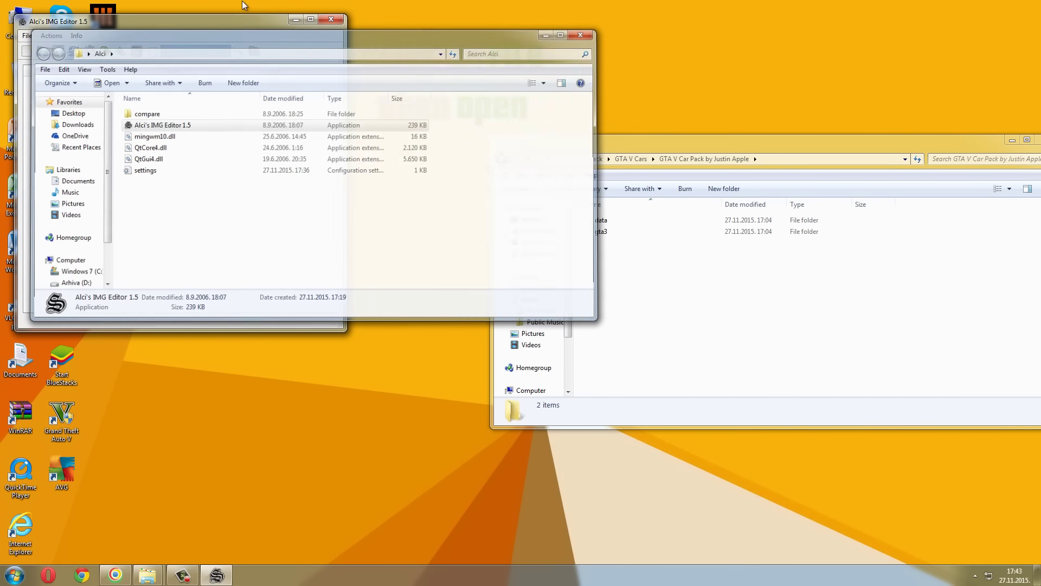
- Open gta3.img from the GTA San Andreas models folder and move the editor window clear of the screen edge
{"action": "left_click", "coordinate": [26, 35]}
{"action": "left_click", "coordinate": [36, 54]}
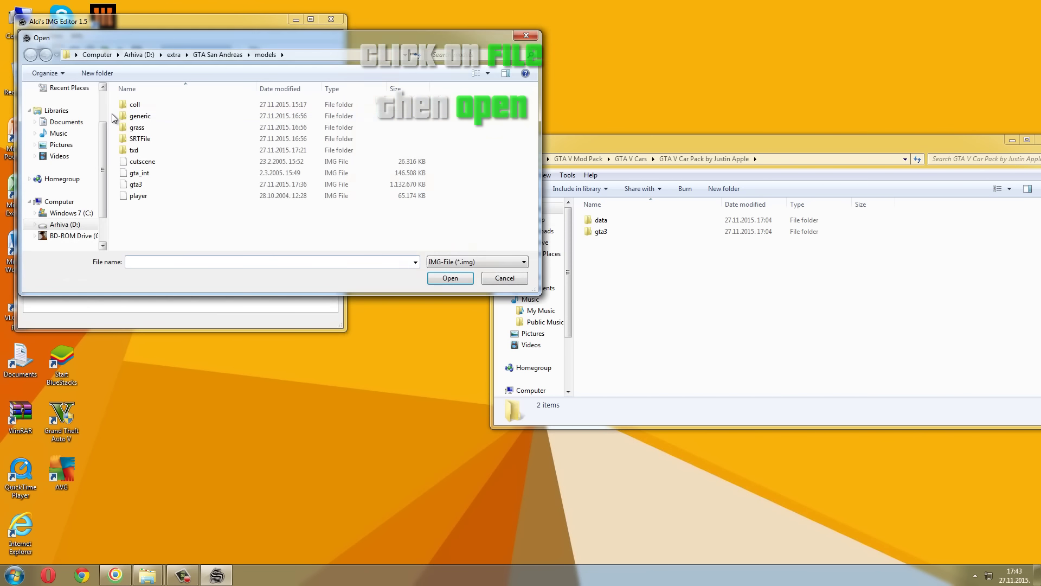
{"action": "left_click", "coordinate": [153, 185]}
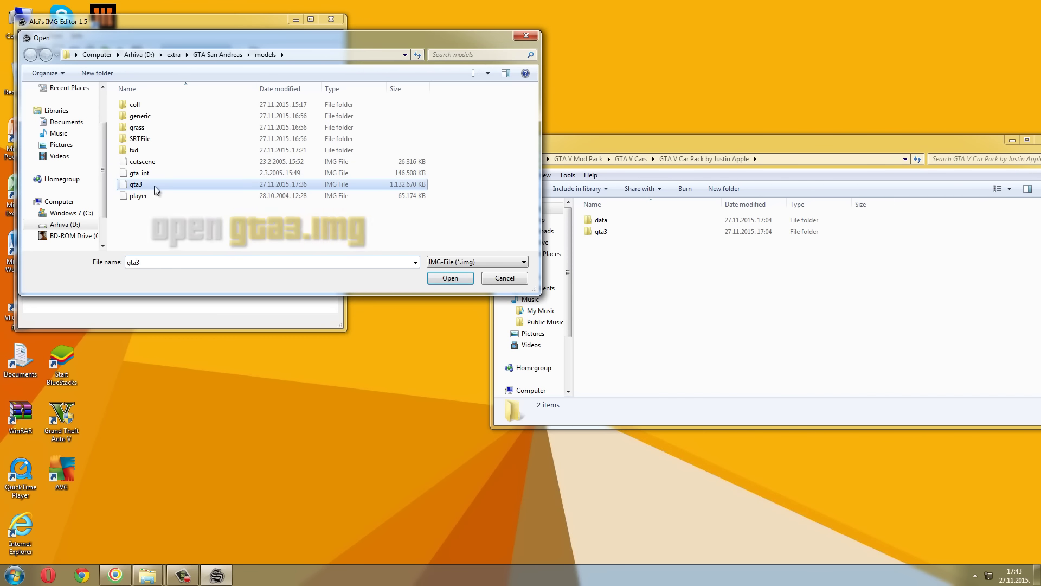
{"action": "left_click", "coordinate": [451, 278]}
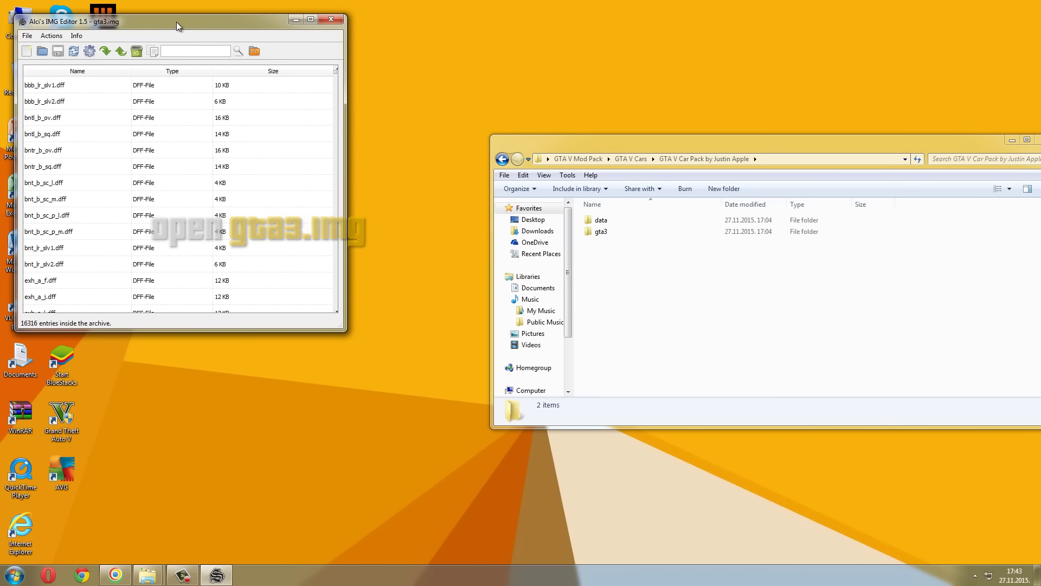
{"action": "left_click_drag", "start_coordinate": [177, 21], "coordinate": [231, 60]}
- Import all files from the car pack's gta3 folder into gta3.img, removing existing entries, then save the archive and close the editor
{"action": "left_click", "coordinate": [104, 72]}
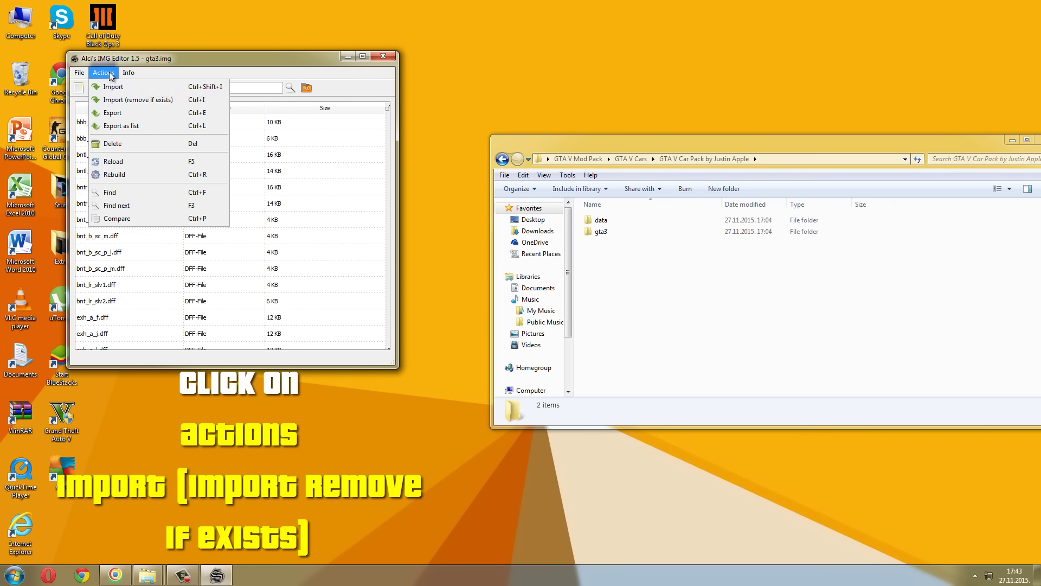
{"action": "left_click", "coordinate": [121, 103]}
{"action": "left_click", "coordinate": [172, 92]}
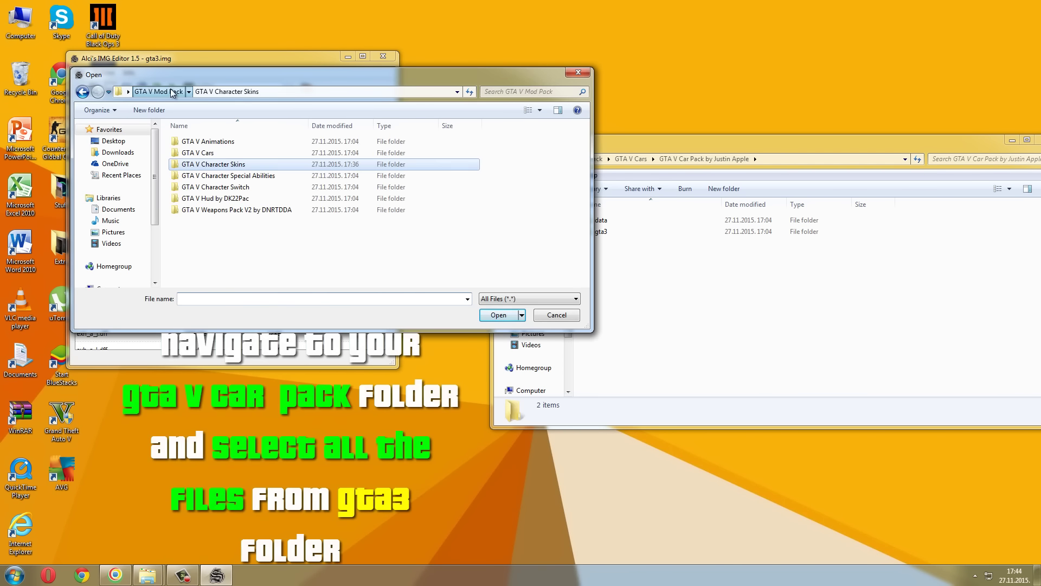
{"action": "double_click", "coordinate": [195, 154]}
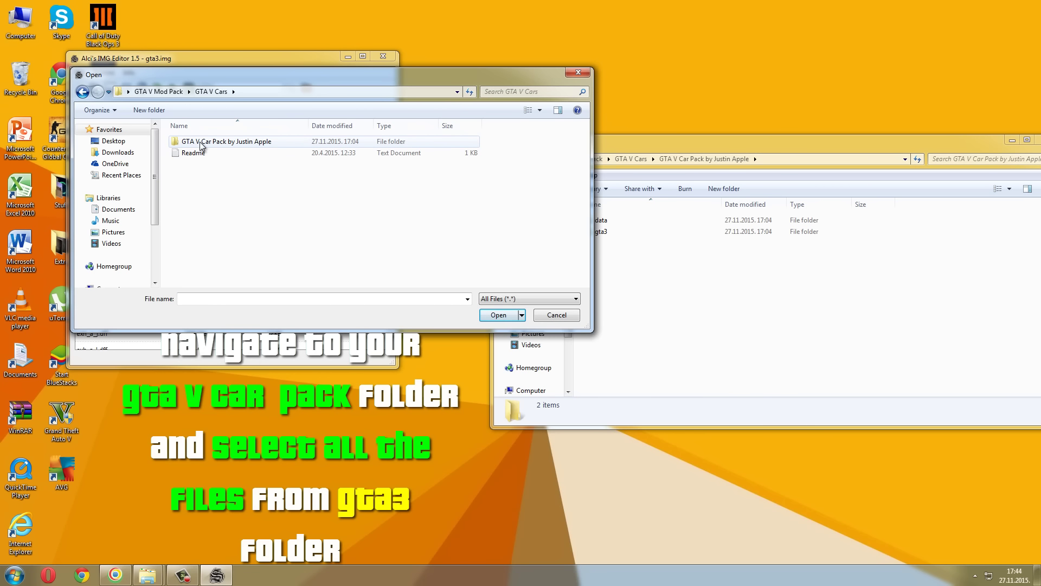
{"action": "double_click", "coordinate": [202, 142]}
{"action": "double_click", "coordinate": [202, 154]}
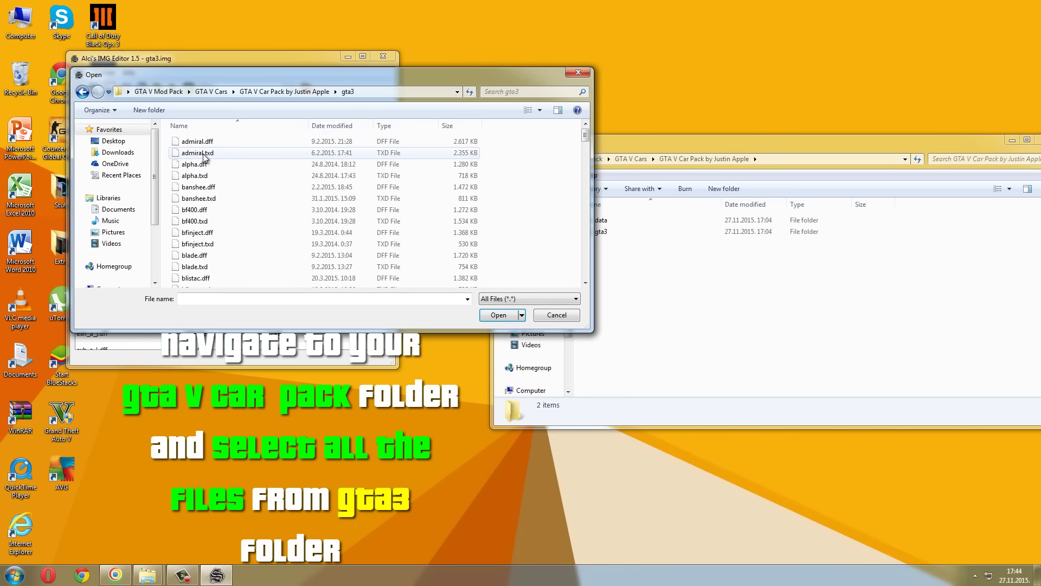
{"action": "left_click_drag", "start_coordinate": [502, 139], "coordinate": [423, 294]}
{"action": "left_click", "coordinate": [497, 314]}
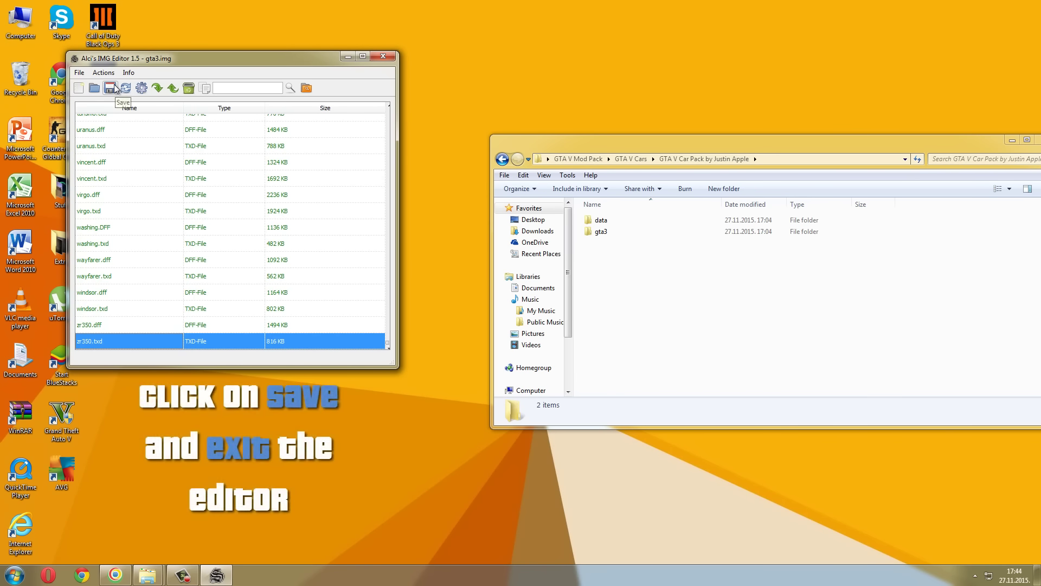
{"action": "left_click", "coordinate": [113, 88]}
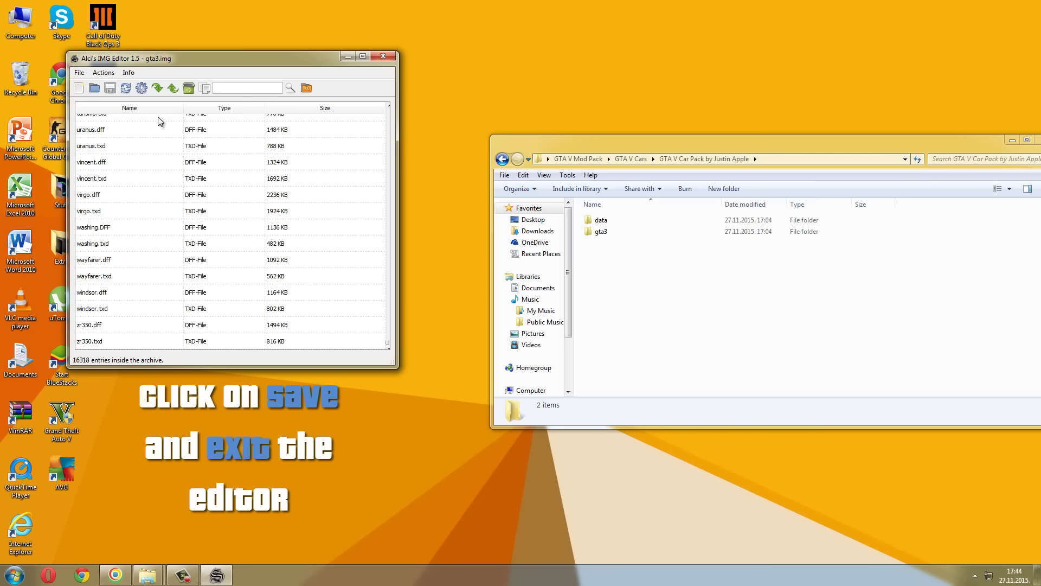
{"action": "left_click", "coordinate": [379, 60]}
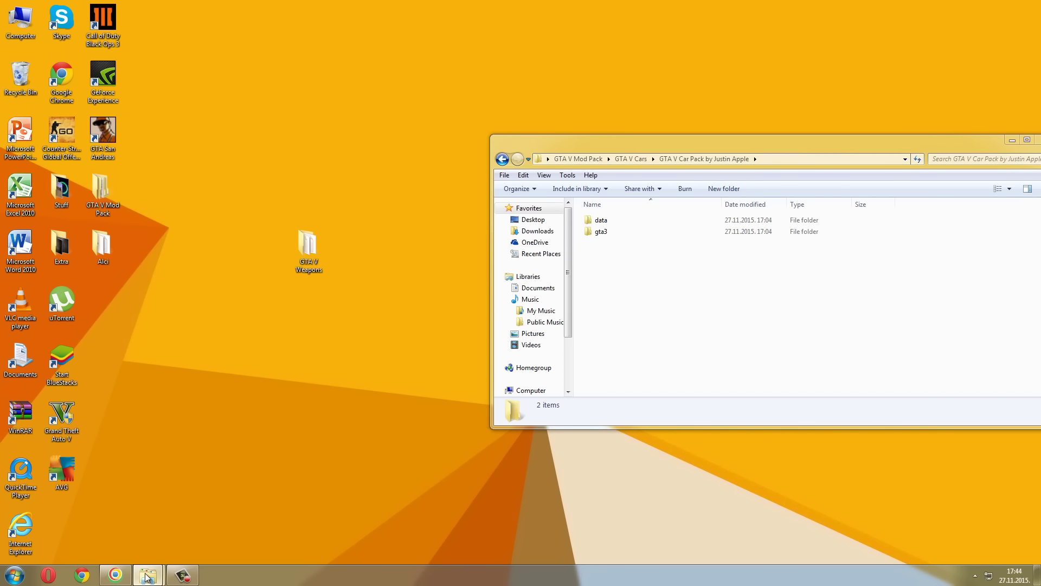
- Bring back the GTA San Andreas folder and open its data folder alongside the car pack's data folder
{"action": "mouse_move", "coordinate": [148, 575]}
{"action": "left_click", "coordinate": [119, 529]}
{"action": "left_click", "coordinate": [564, 362]}
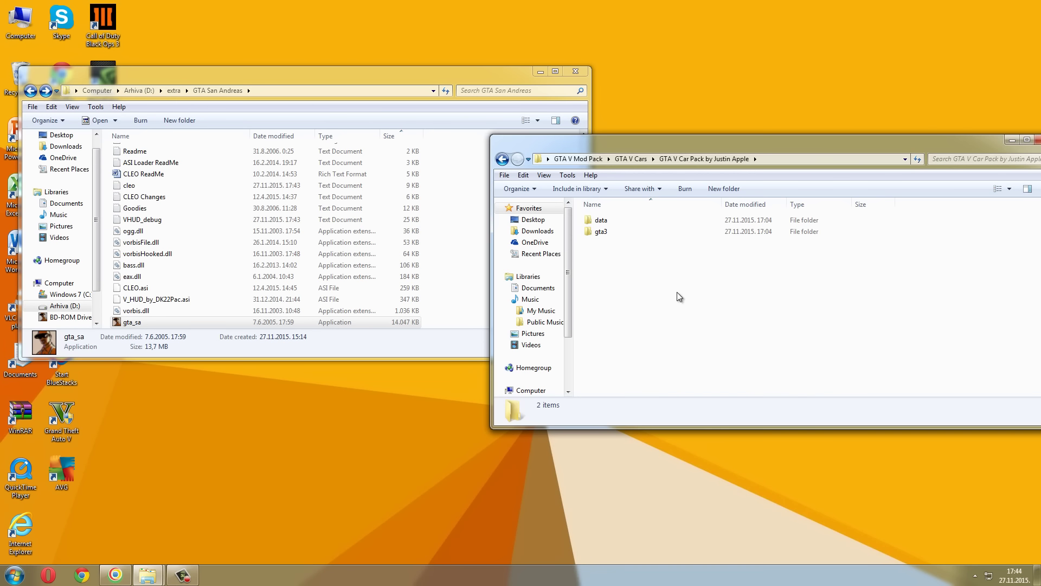
{"action": "left_click", "coordinate": [640, 156]}
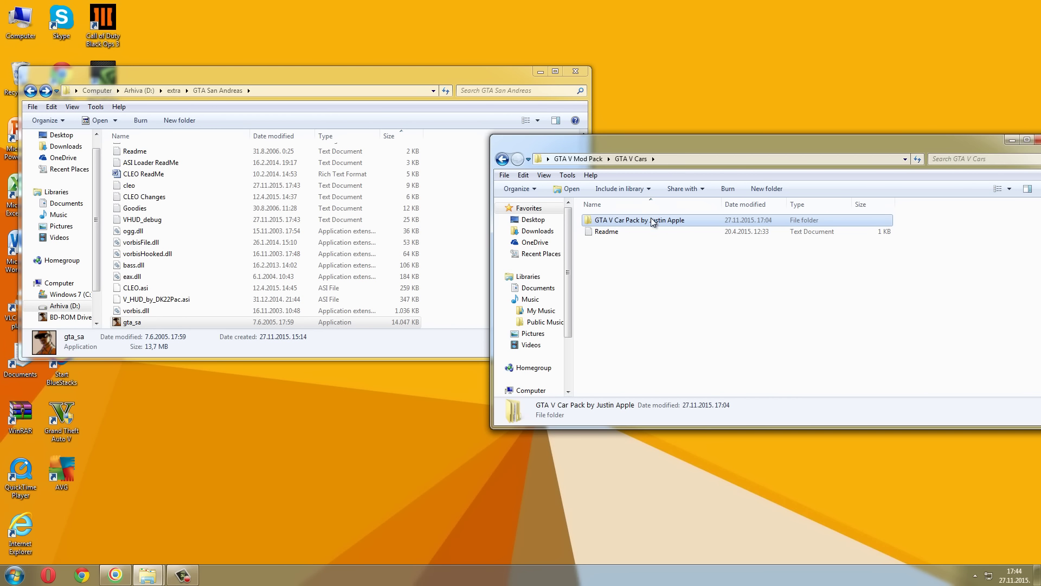
{"action": "double_click", "coordinate": [653, 220]}
{"action": "double_click", "coordinate": [646, 218]}
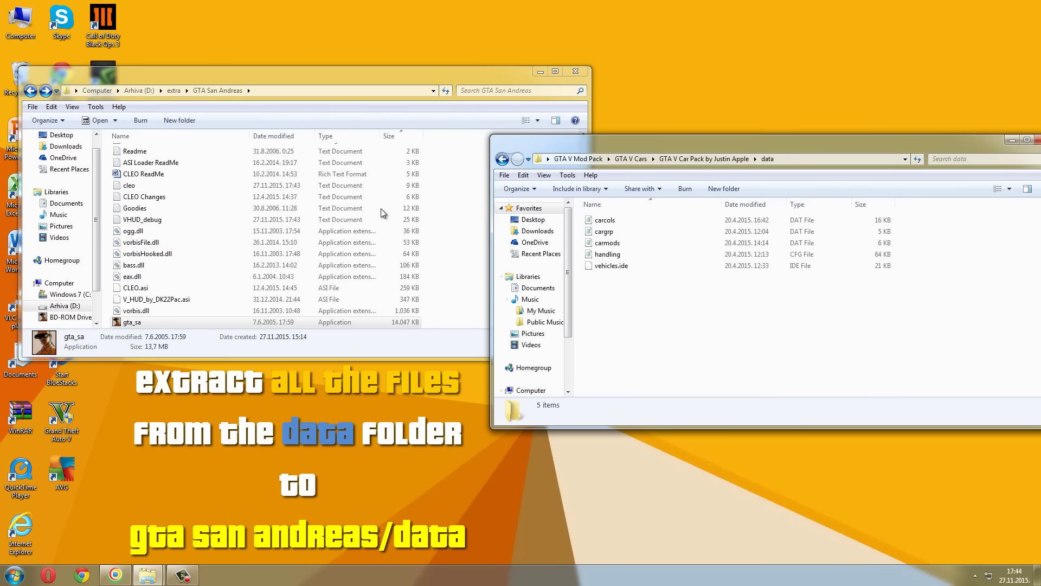
{"action": "left_click", "coordinate": [380, 208]}
{"action": "scroll", "coordinate": [369, 207], "scroll_direction": "up", "scroll_amount": 4}
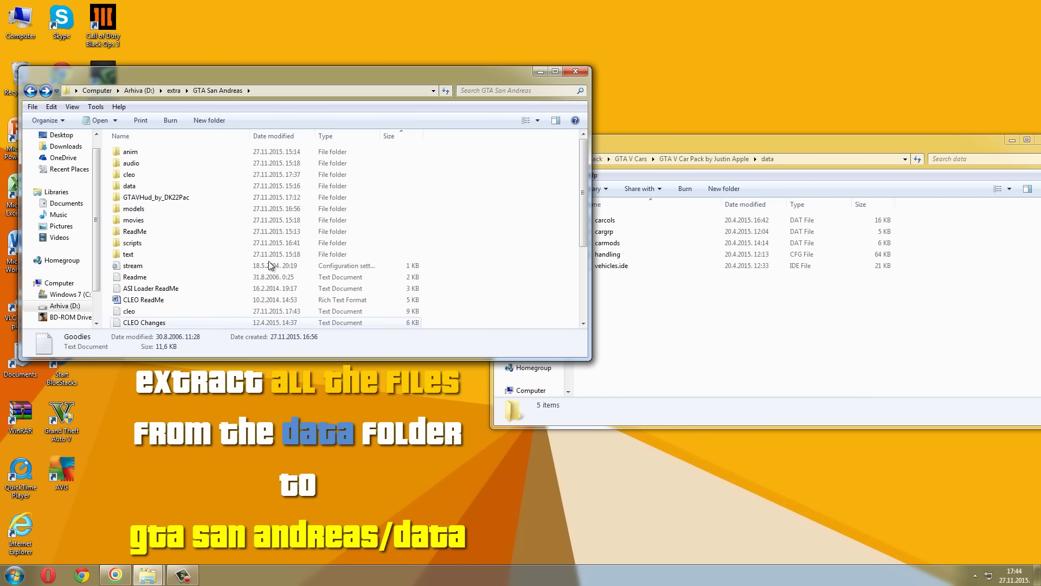
{"action": "double_click", "coordinate": [170, 184]}
- Copy carcols, cargrp, carmods, handling and vehicles.ide into the game's data folder, replacing the existing files, and return to the game folder
{"action": "left_click_drag", "start_coordinate": [618, 342], "coordinate": [673, 216]}
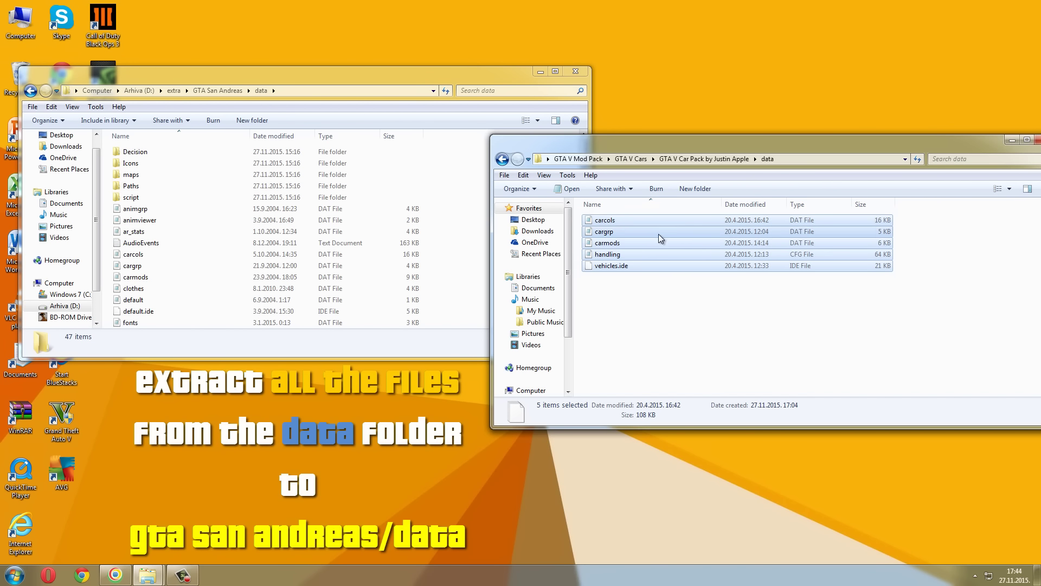
{"action": "left_click_drag", "start_coordinate": [552, 260], "coordinate": [444, 267]}
{"action": "left_click", "coordinate": [444, 266]}
{"action": "left_click", "coordinate": [456, 260]}
{"action": "left_click", "coordinate": [465, 253]}
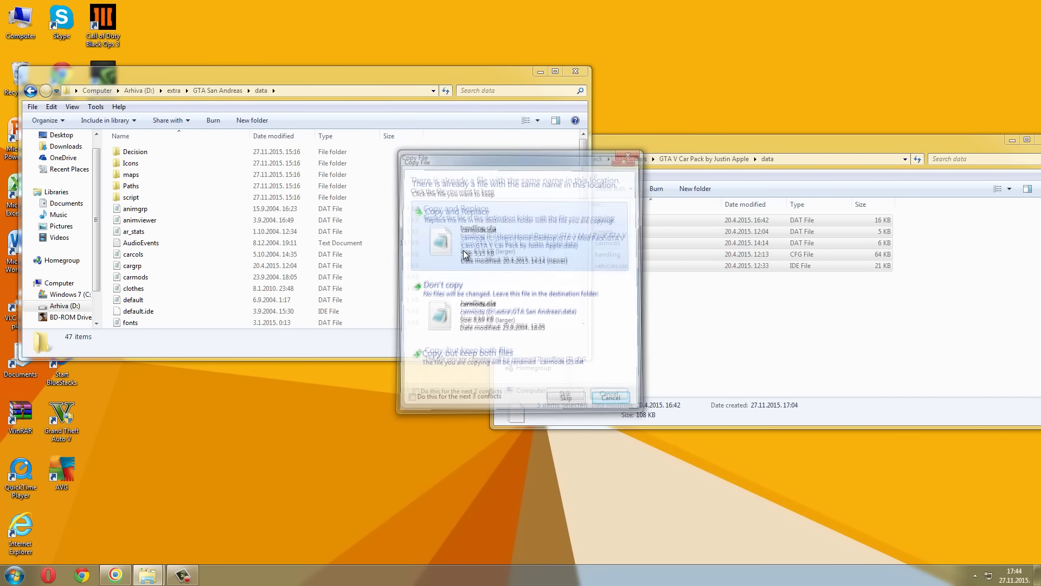
{"action": "left_click", "coordinate": [465, 253]}
{"action": "right_click", "coordinate": [496, 236]}
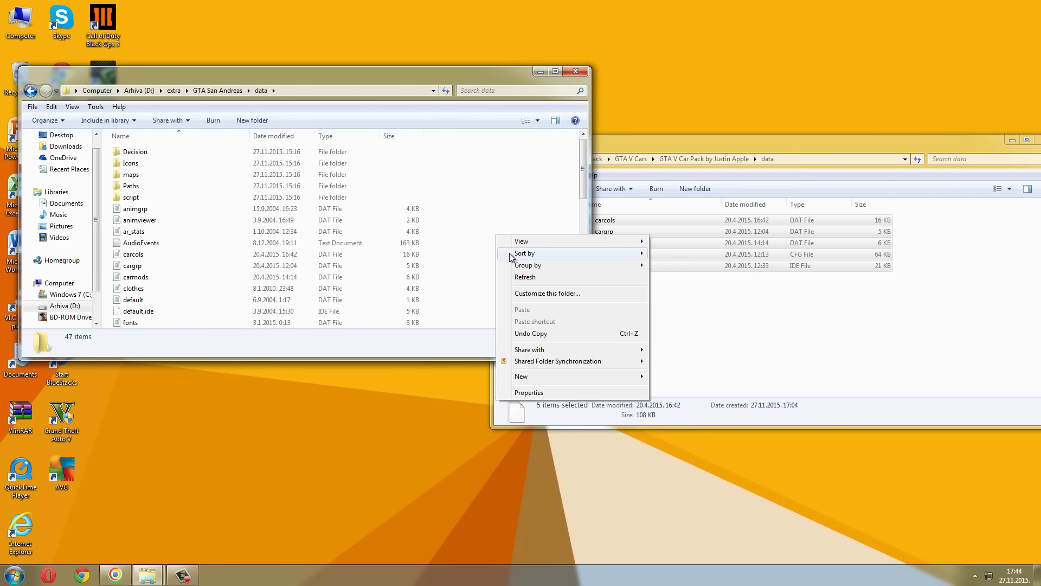
{"action": "left_click", "coordinate": [524, 277]}
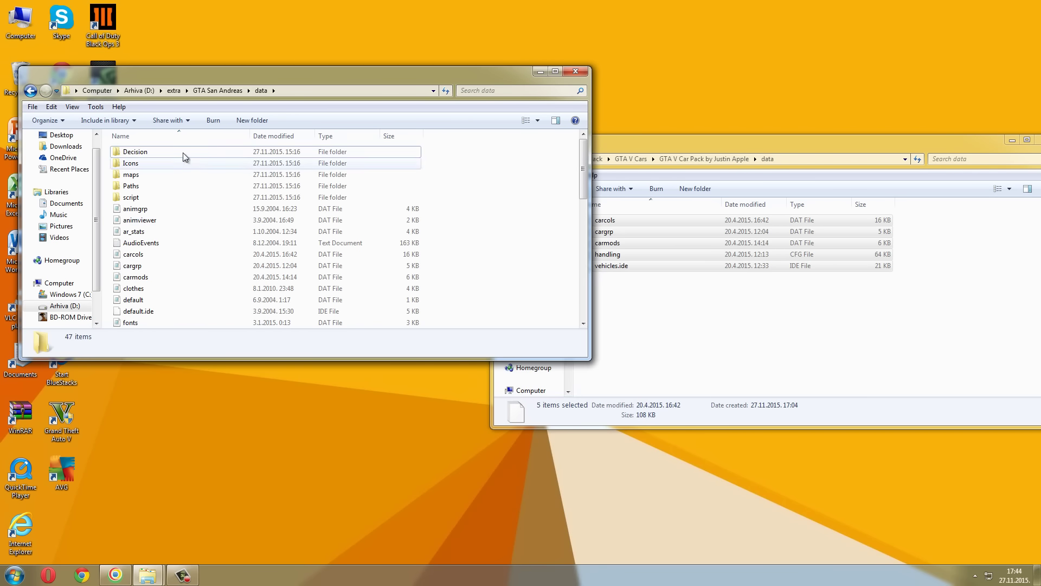
{"action": "left_click", "coordinate": [31, 91]}
{"action": "left_click", "coordinate": [723, 291]}
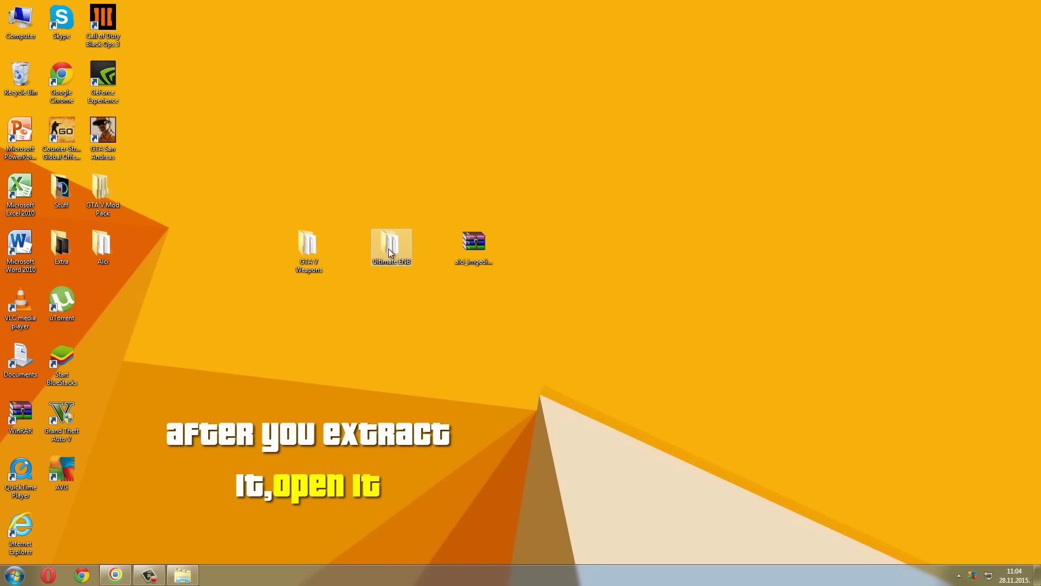
- Open the extracted Ultimate ENB folder from the desktop and reposition its window
{"action": "double_click", "coordinate": [390, 248]}
{"action": "left_click_drag", "start_coordinate": [399, 125], "coordinate": [284, 113]}
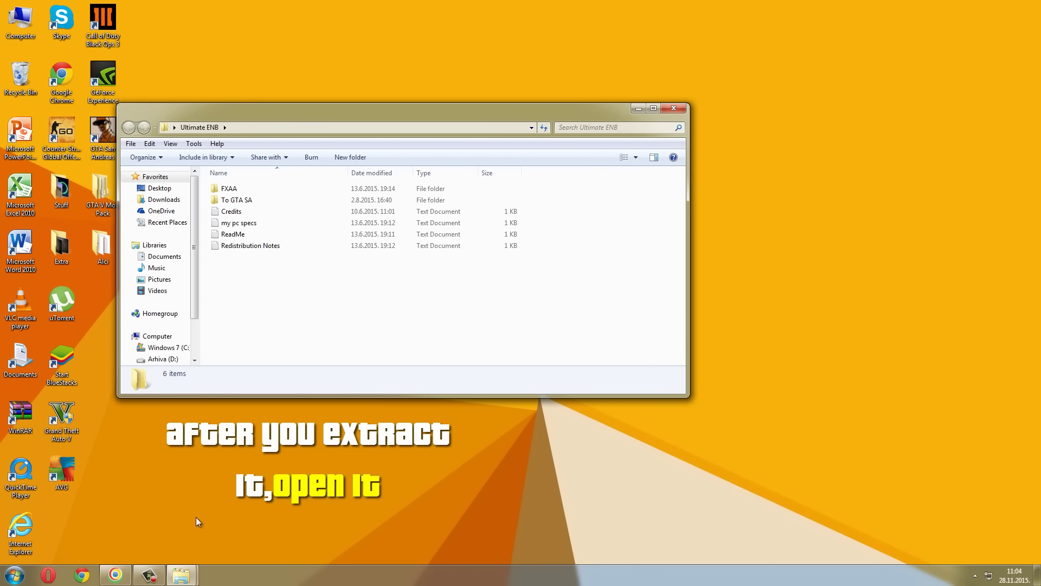
- Bring up the GTA San Andreas folder, arrange it side by side with Ultimate ENB, and open the mod's To GTA SA folder
{"action": "mouse_move", "coordinate": [192, 578]}
{"action": "left_click", "coordinate": [146, 526]}
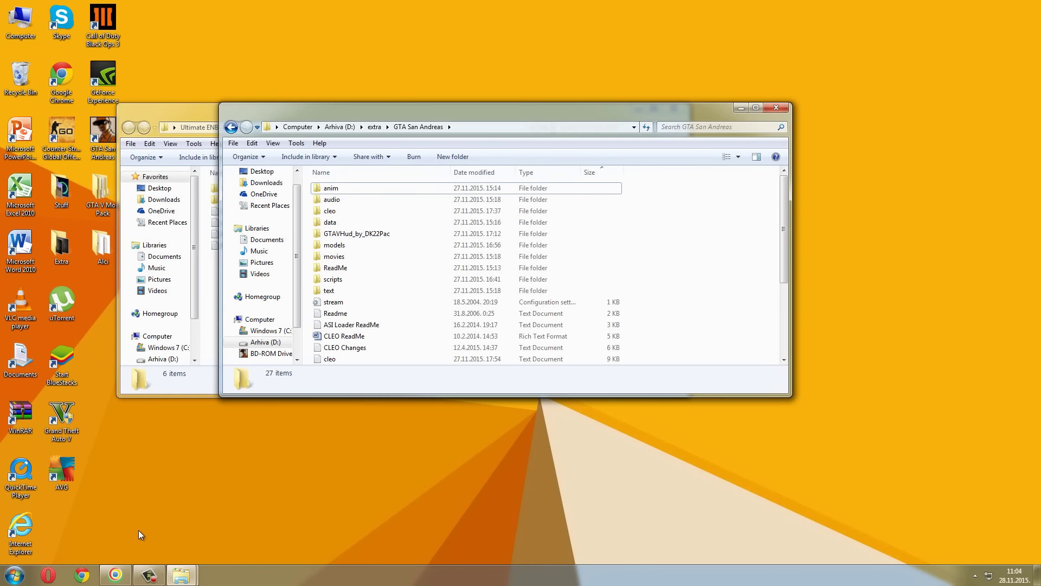
{"action": "left_click_drag", "start_coordinate": [445, 116], "coordinate": [1040, 120]}
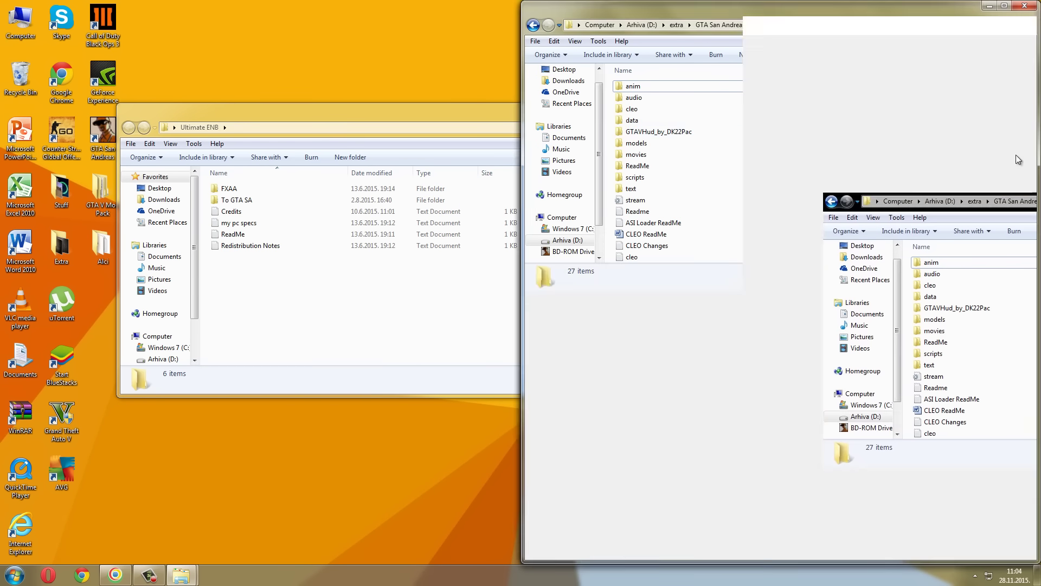
{"action": "left_click_drag", "start_coordinate": [502, 112], "coordinate": [1, 117]}
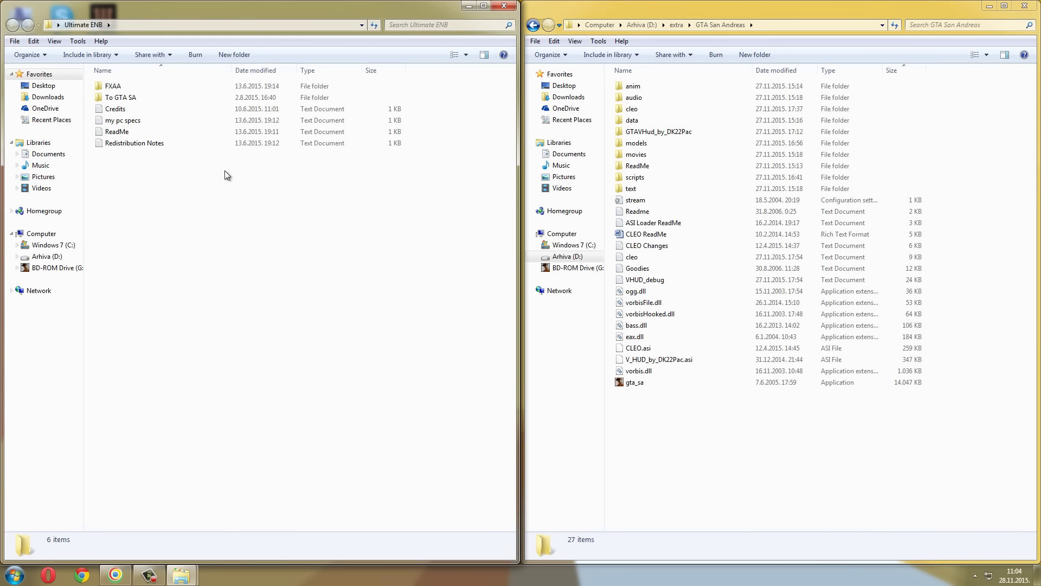
{"action": "left_click", "coordinate": [136, 99]}
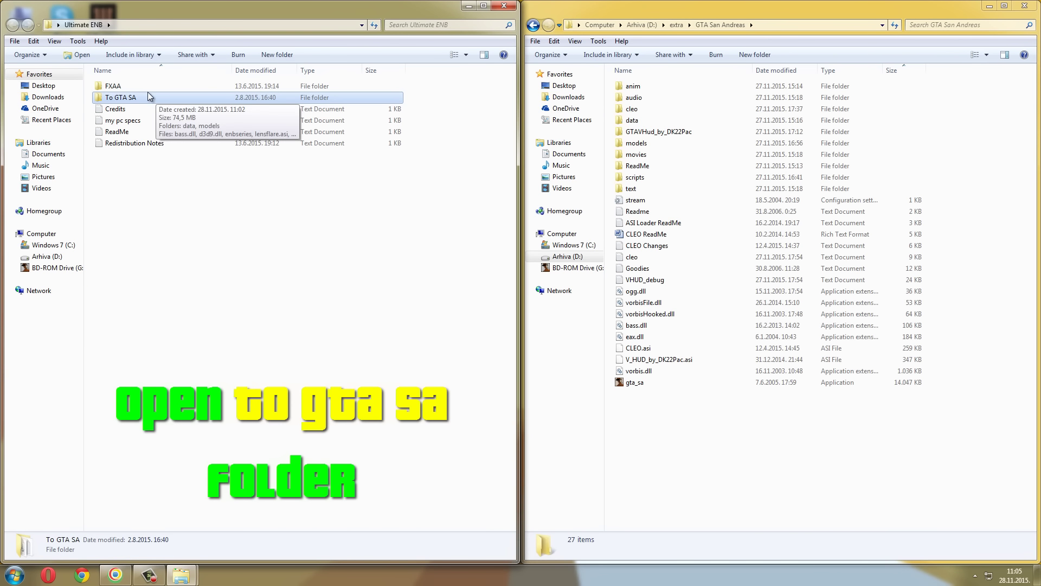
{"action": "double_click", "coordinate": [144, 96]}
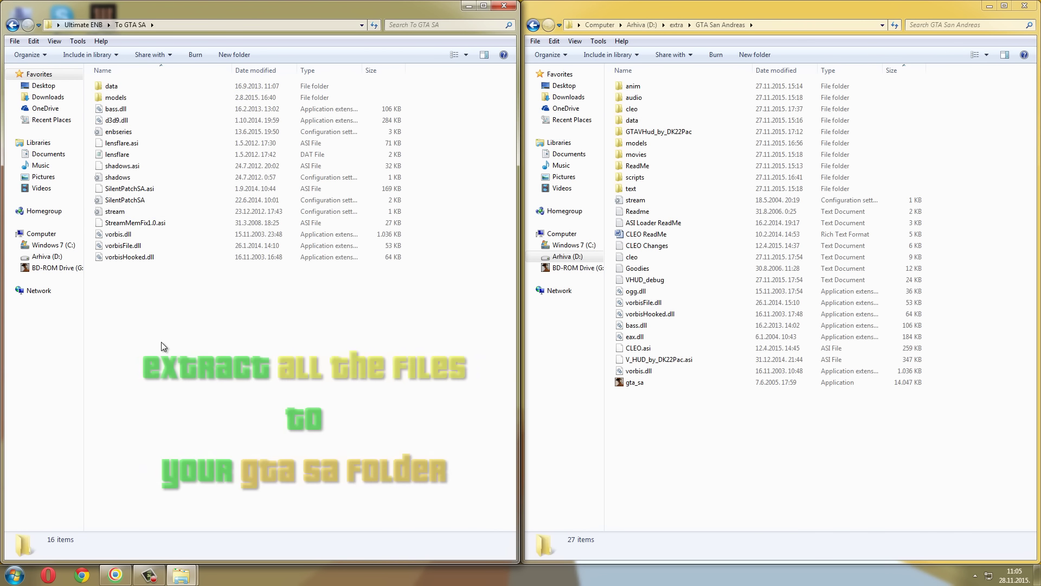
- Copy everything from To GTA SA into the GTA San Andreas folder, replacing conflicting files and merging the existing folders
{"action": "left_click_drag", "start_coordinate": [161, 341], "coordinate": [216, 39]}
{"action": "left_click_drag", "start_coordinate": [149, 152], "coordinate": [697, 424]}
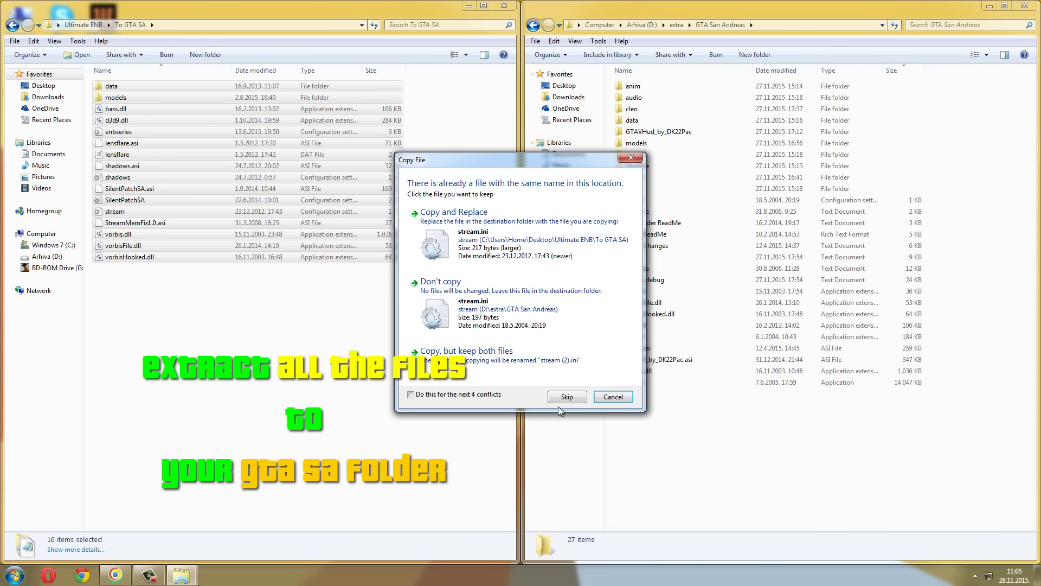
{"action": "left_click", "coordinate": [492, 393]}
{"action": "left_click", "coordinate": [563, 234]}
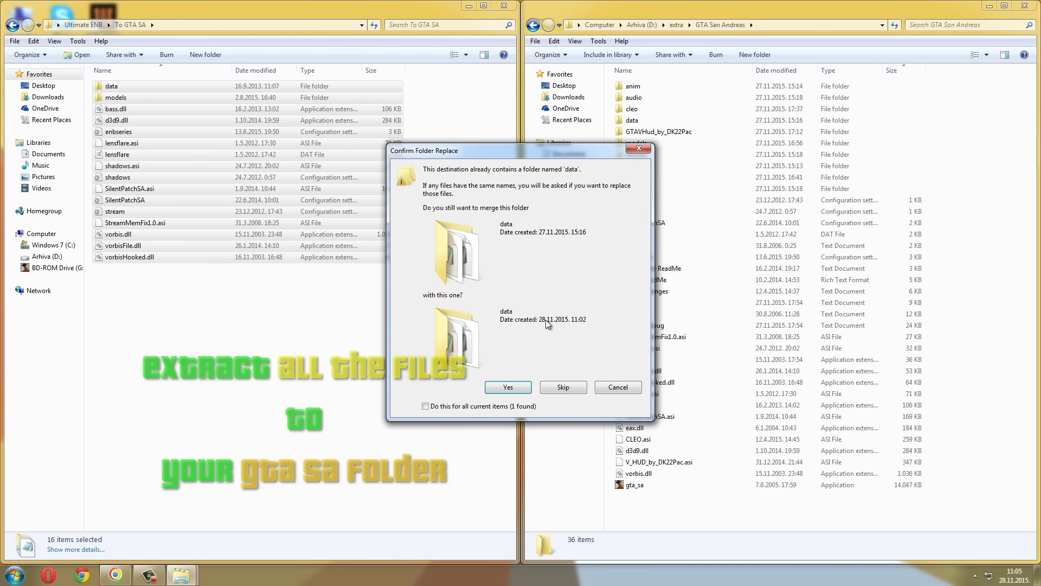
{"action": "left_click", "coordinate": [508, 386]}
{"action": "left_click", "coordinate": [945, 196]}
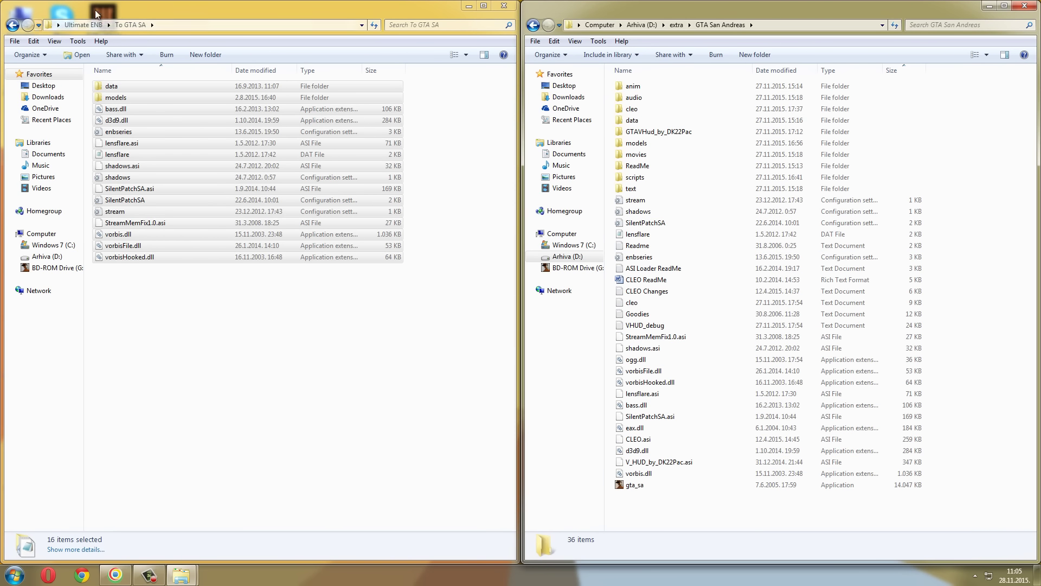
- Look inside the optional FXAA folder of Ultimate ENB and return to the mod's main folder
{"action": "left_click_drag", "start_coordinate": [198, 19], "coordinate": [304, 68]}
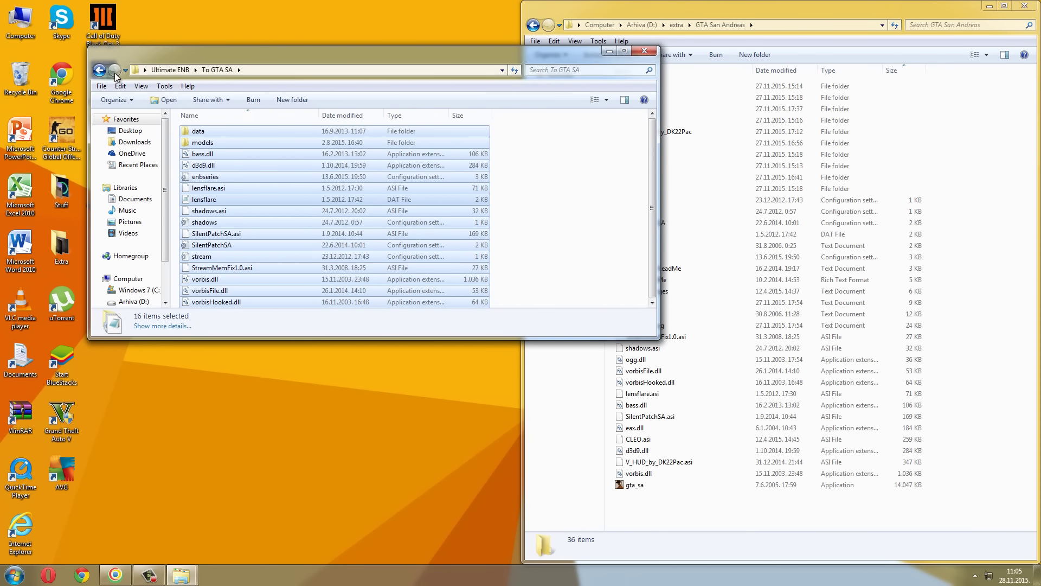
{"action": "left_click", "coordinate": [97, 72]}
{"action": "left_click", "coordinate": [222, 133]}
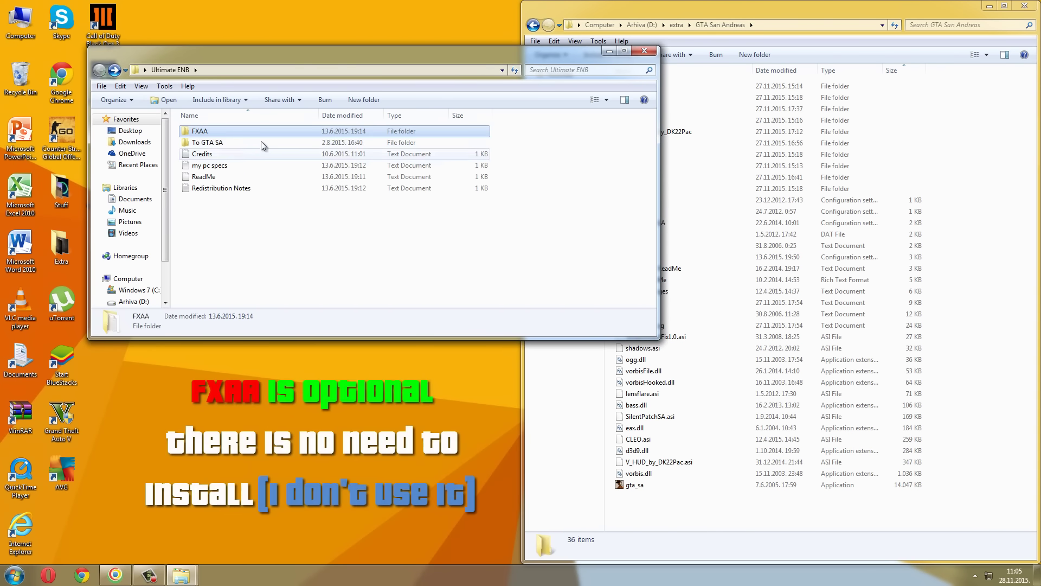
{"action": "double_click", "coordinate": [349, 134]}
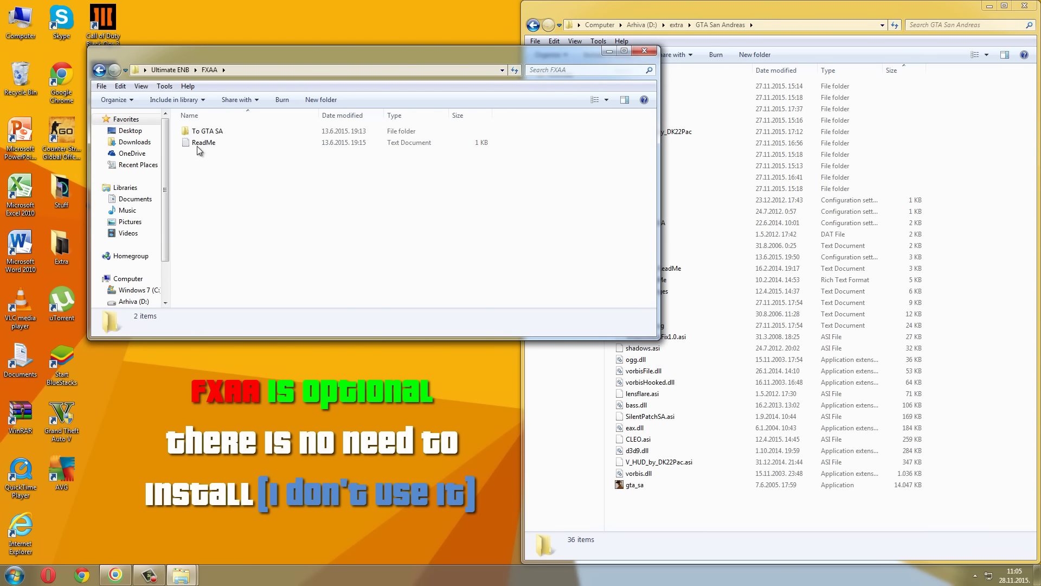
{"action": "left_click", "coordinate": [97, 70]}
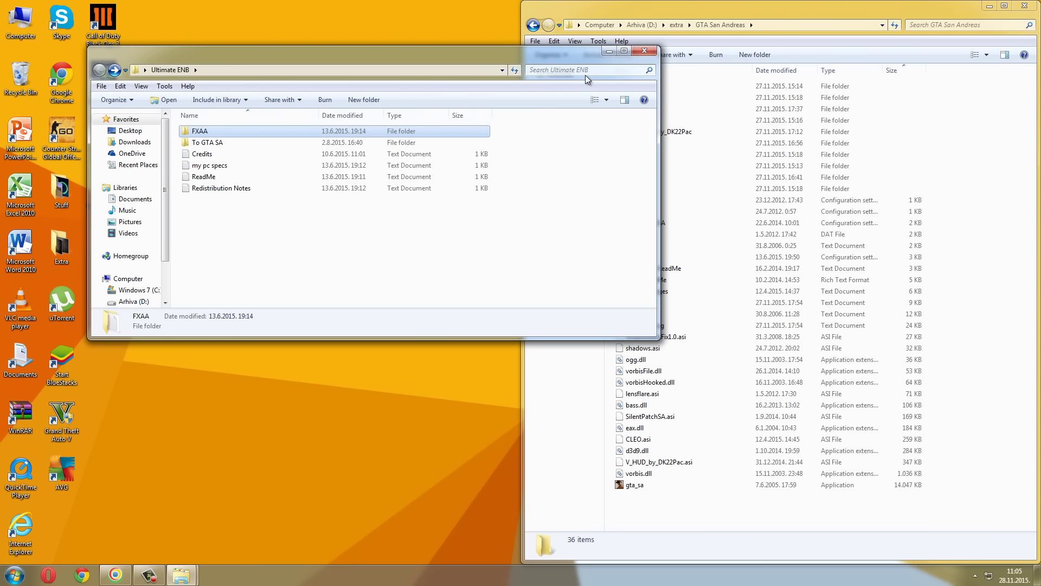
- Close the Ultimate ENB folder, restore the GTA San Andreas window to a smaller size, and launch gta_sa
{"action": "left_click", "coordinate": [641, 51]}
{"action": "left_click_drag", "start_coordinate": [719, 11], "coordinate": [682, 11]}
{"action": "left_click_drag", "start_coordinate": [634, 40], "coordinate": [360, 90]}
{"action": "scroll", "coordinate": [428, 225], "scroll_direction": "down", "scroll_amount": 5}
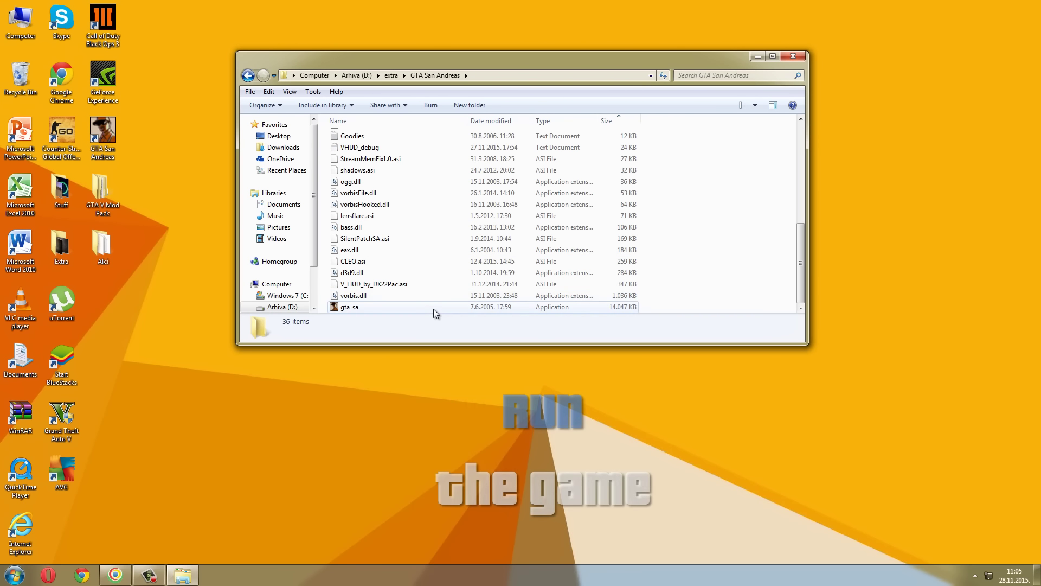
{"action": "left_click", "coordinate": [434, 309]}
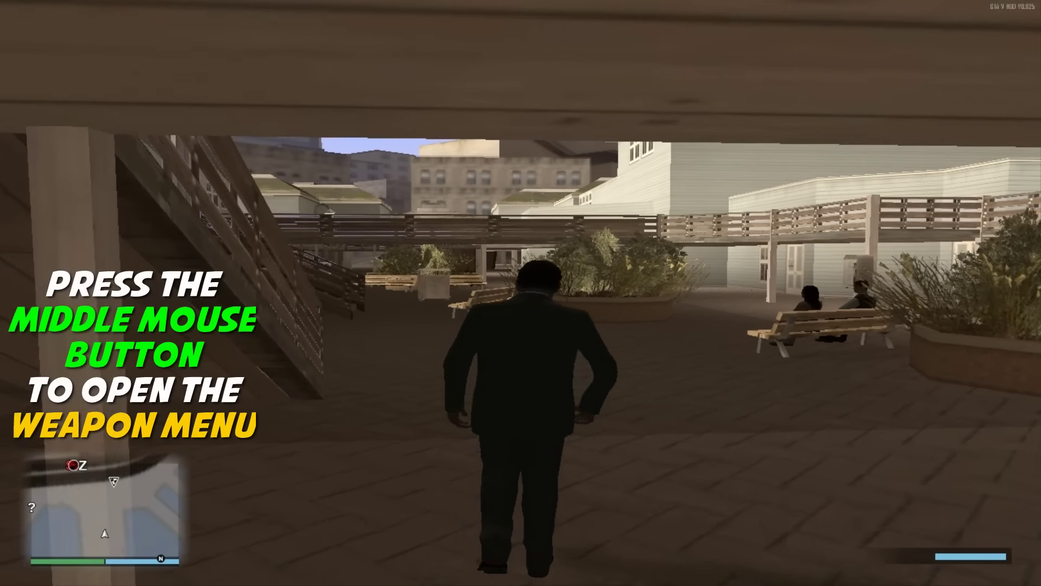
{"action": "middle_click", "coordinate": [521, 293]}
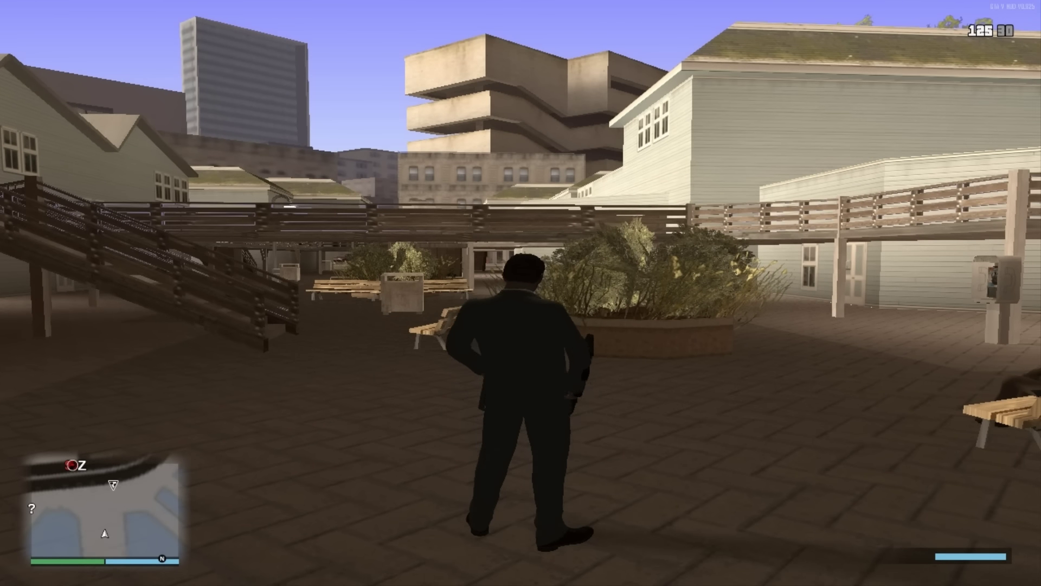
{"action": "key", "text": "w"}
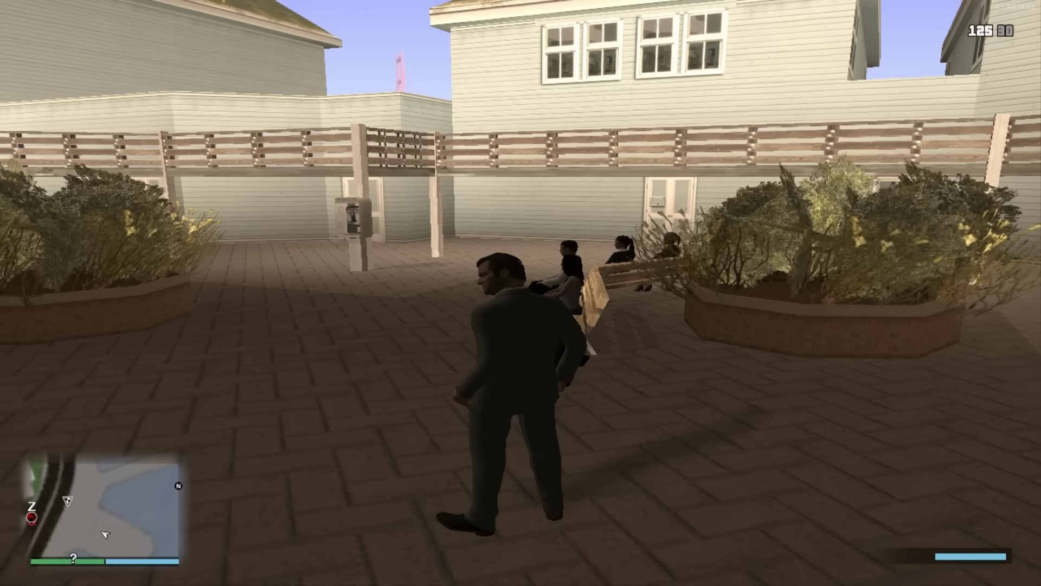
{"action": "right_click", "coordinate": [520, 293]}
{"action": "left_click", "coordinate": [521, 293]}
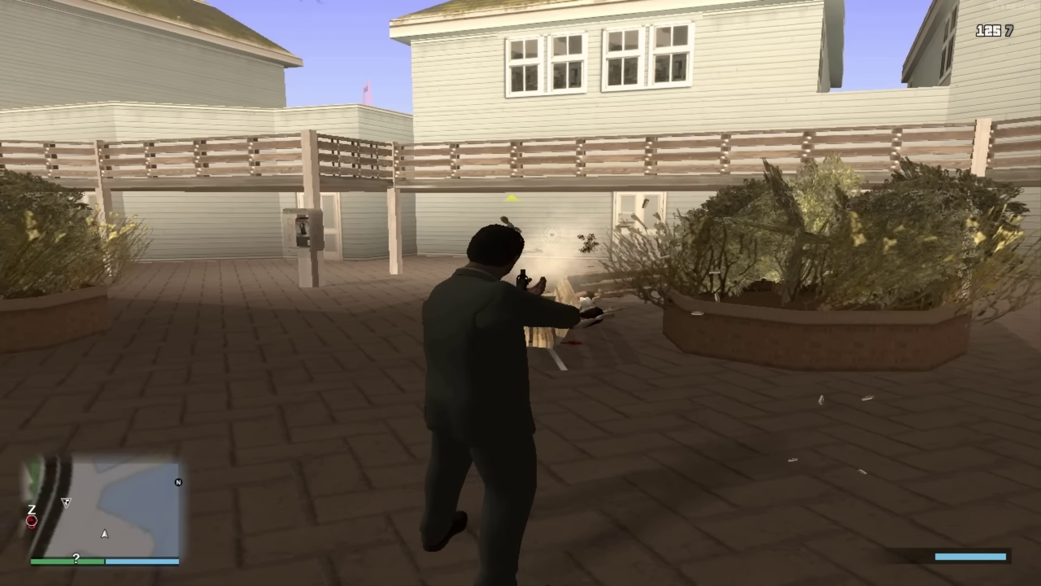
{"action": "left_click", "coordinate": [521, 292]}
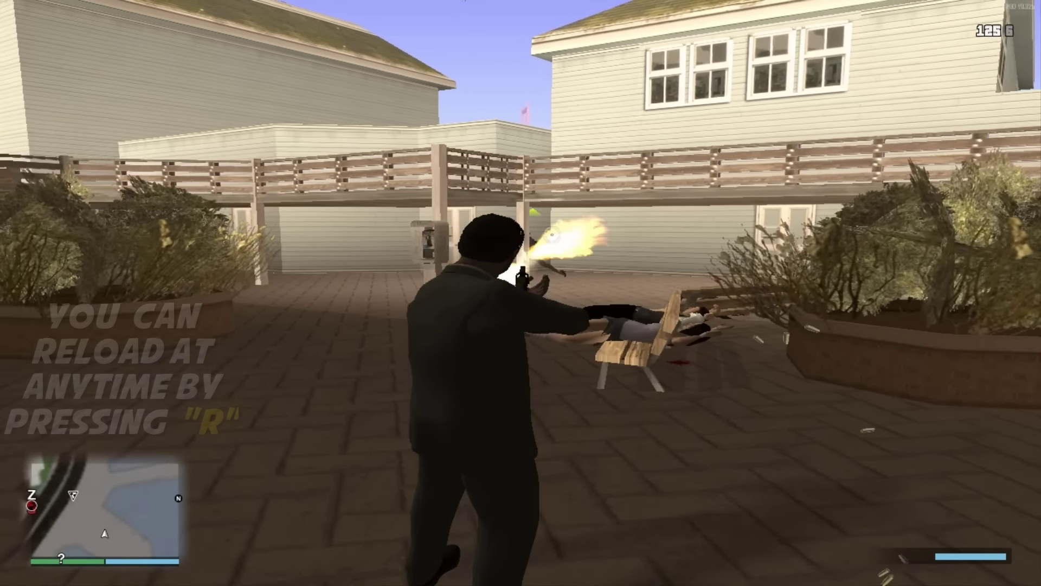
{"action": "left_click", "coordinate": [520, 293]}
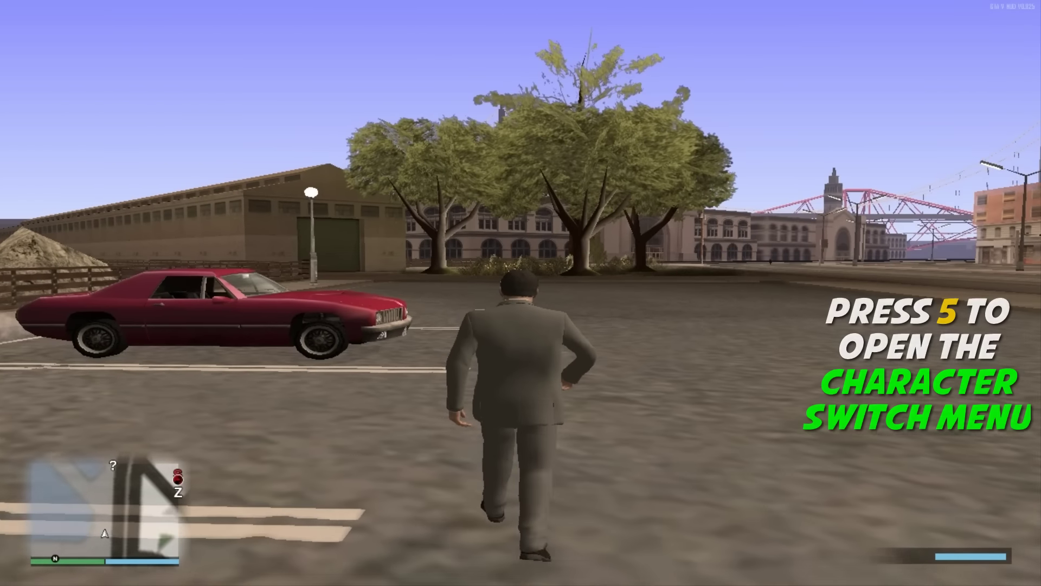
{"action": "key", "text": "5"}
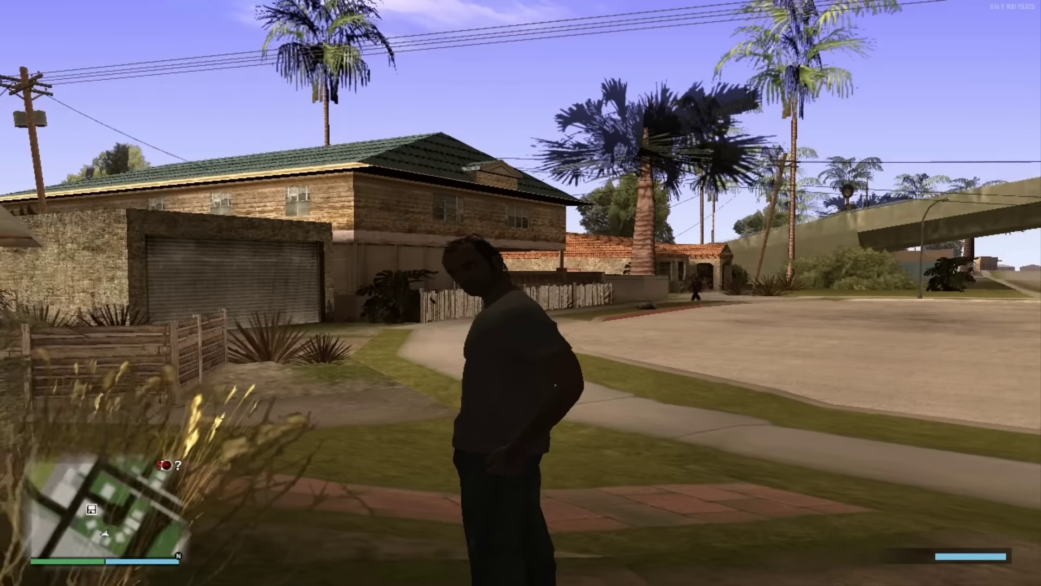
{"action": "key", "text": "w"}
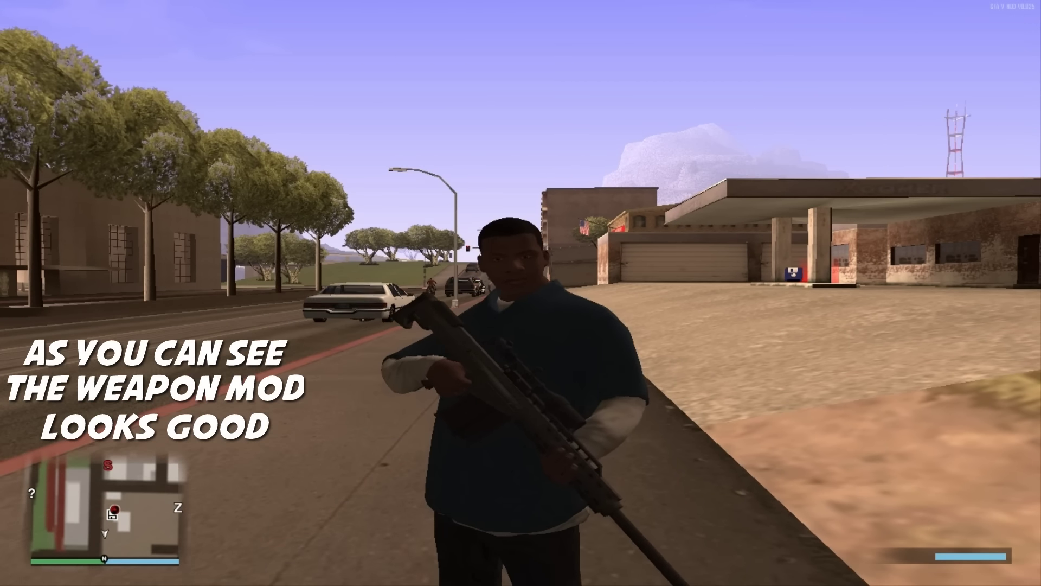
{"action": "right_click", "coordinate": [521, 292]}
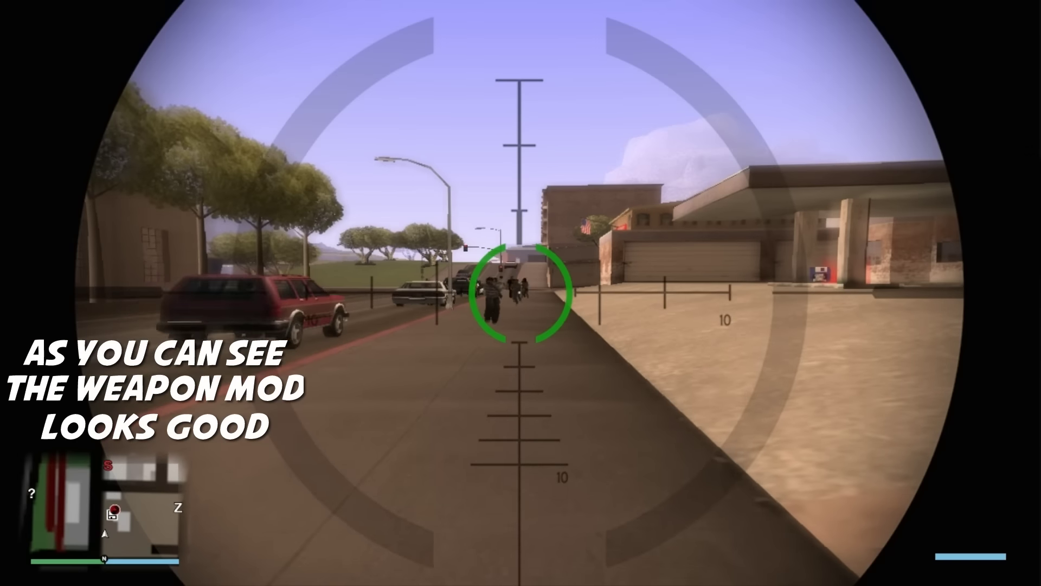
{"action": "scroll", "coordinate": [520, 293], "scroll_direction": "up", "scroll_amount": 5}
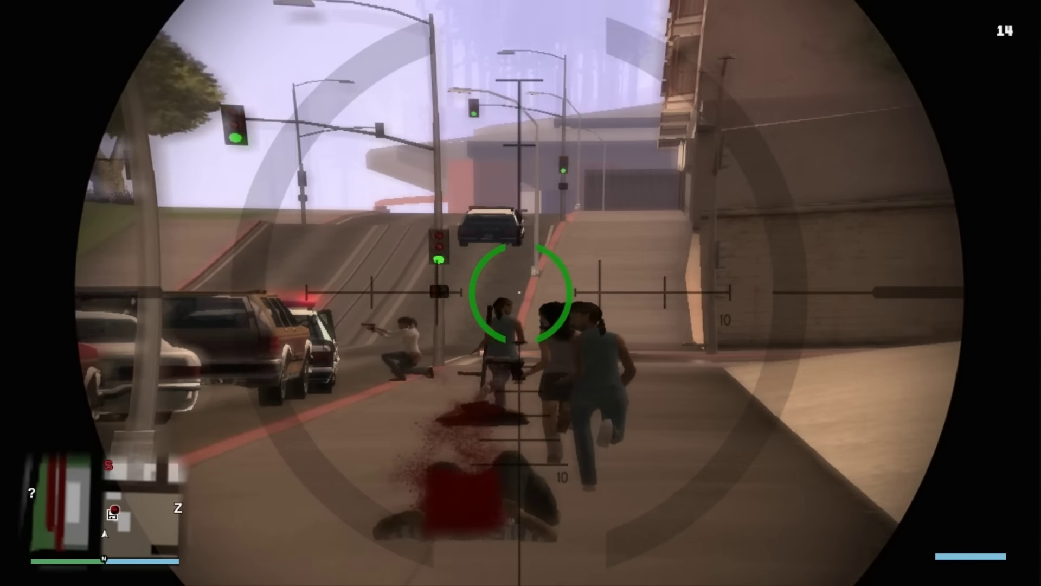
{"action": "left_click", "coordinate": [521, 293]}
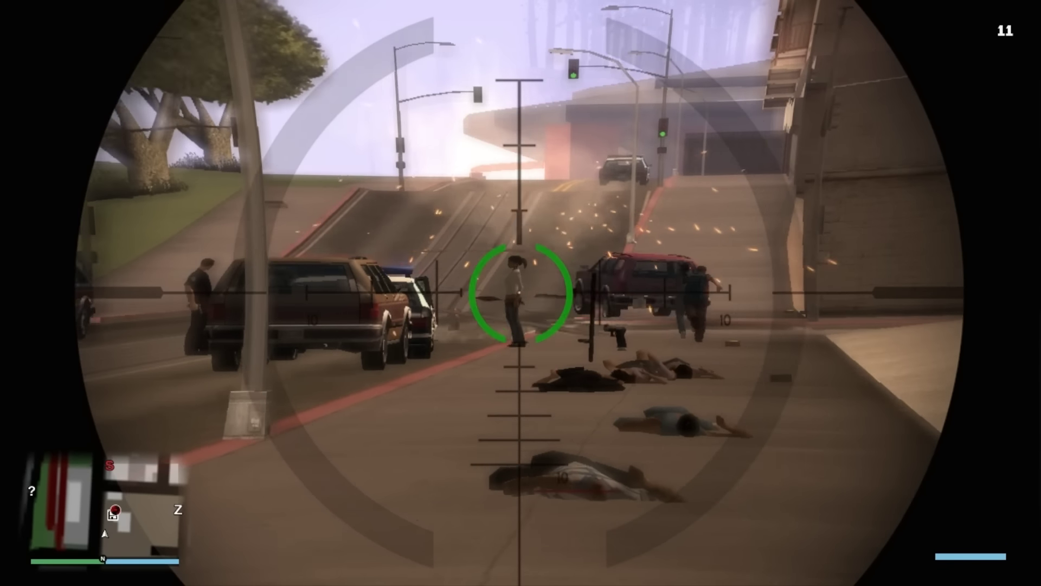
{"action": "left_click", "coordinate": [521, 293]}
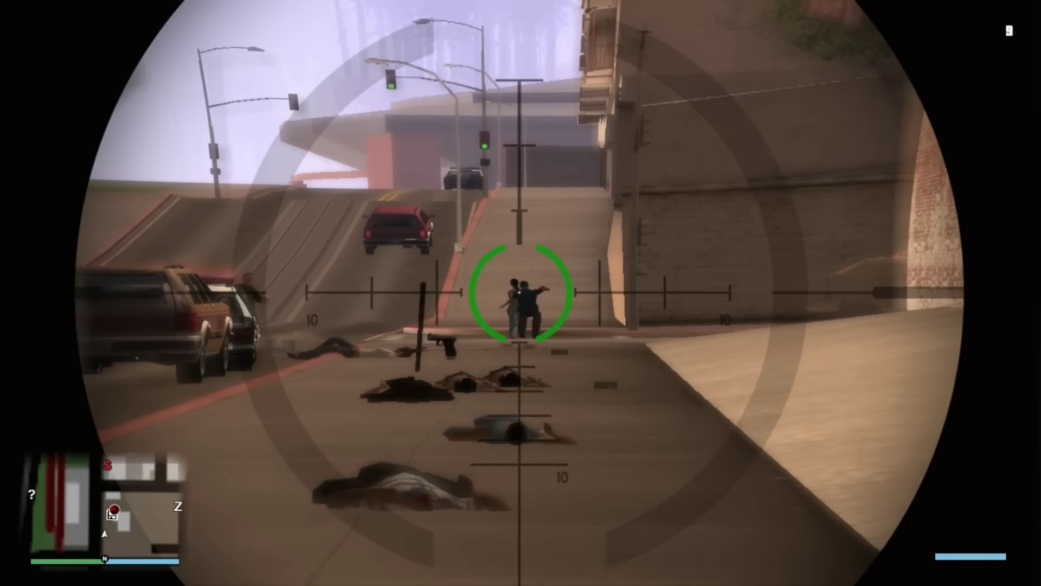
{"action": "left_click", "coordinate": [521, 293]}
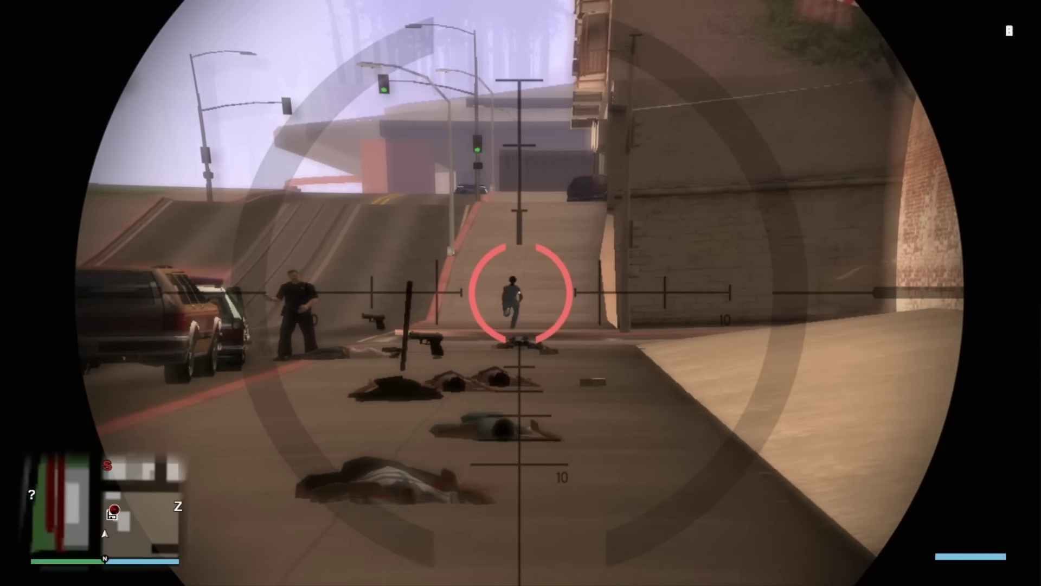
{"action": "left_click", "coordinate": [520, 293]}
{"action": "left_click", "coordinate": [520, 293]}
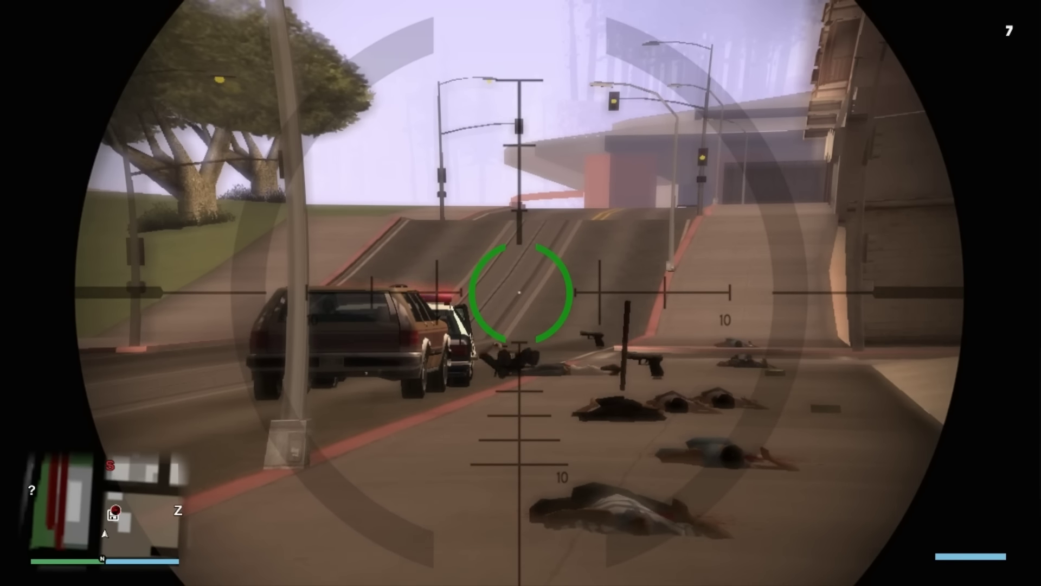
{"action": "right_click", "coordinate": [521, 293]}
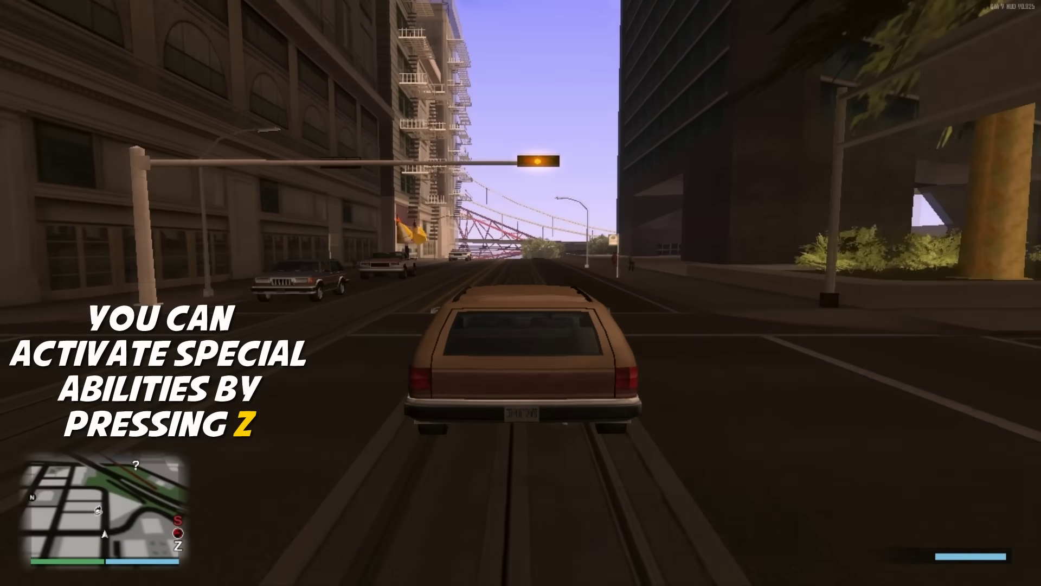
{"action": "key", "text": "z"}
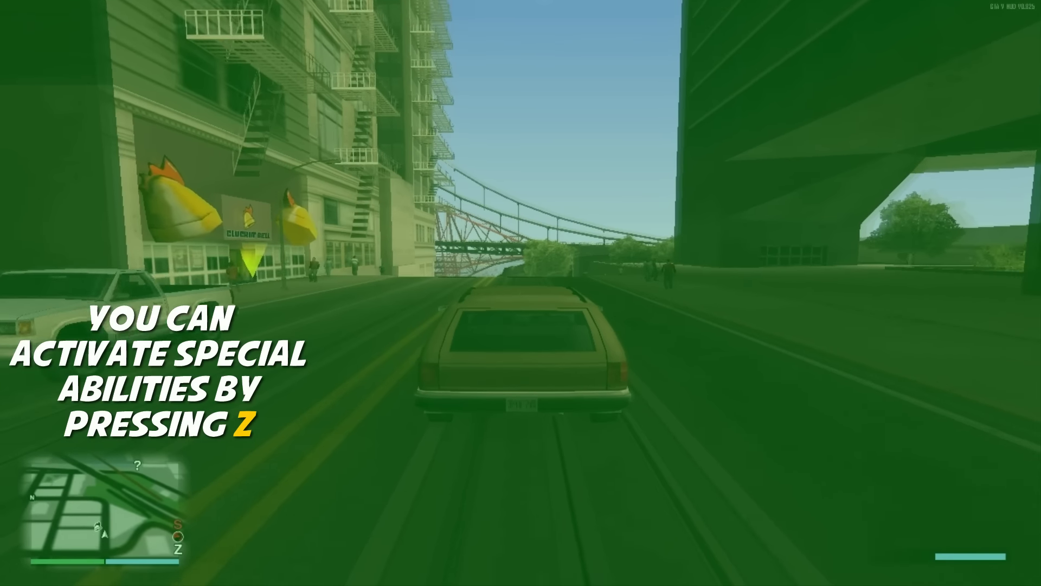